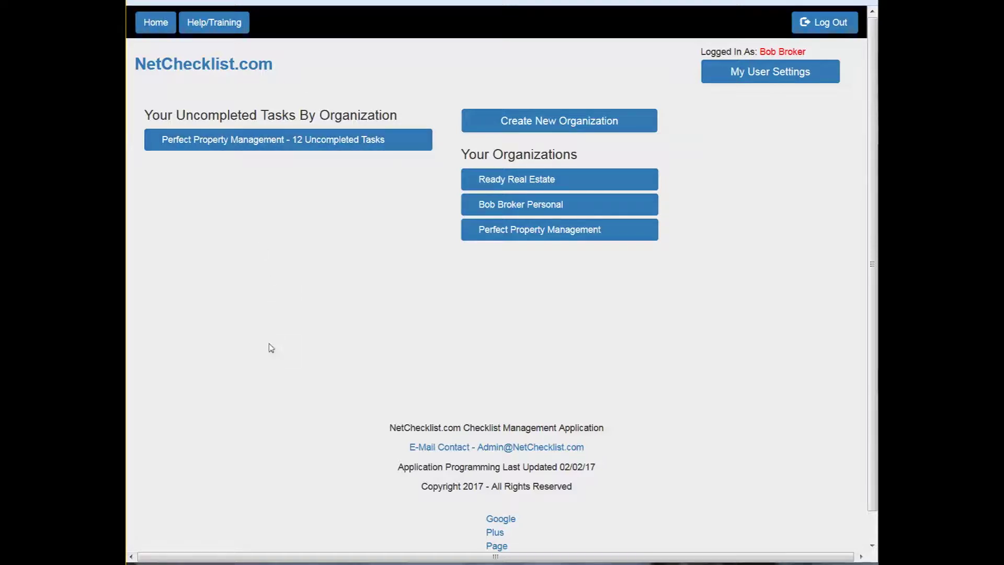
Open the Ready Real Estate organization from the home page and look through its list of uncompleted tasks
click(519, 182)
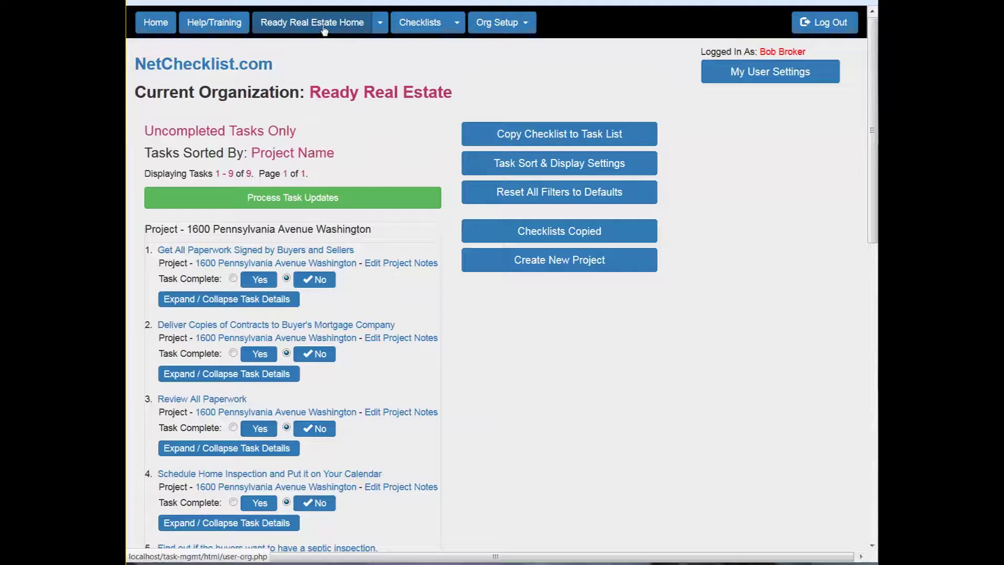
click(161, 26)
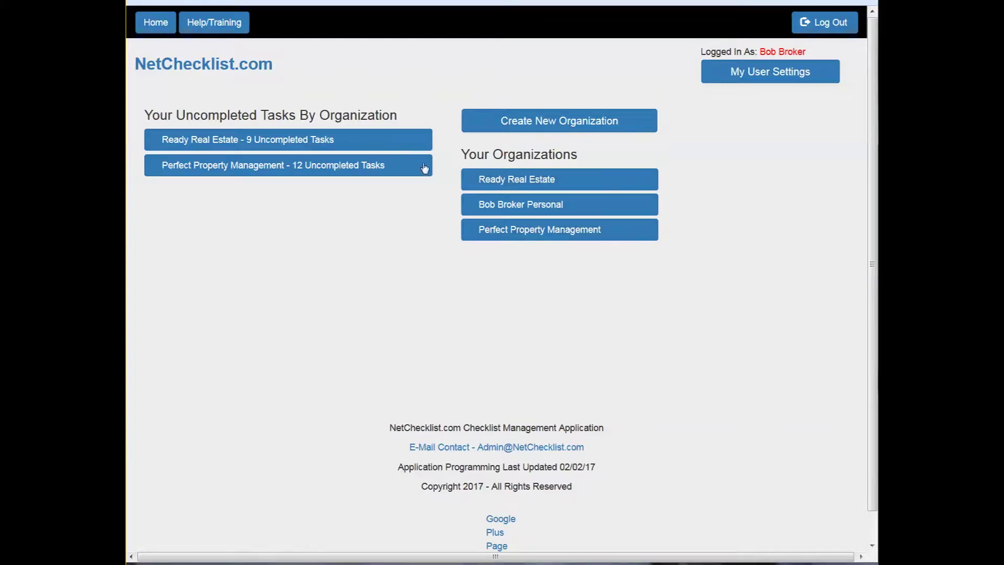
click(497, 179)
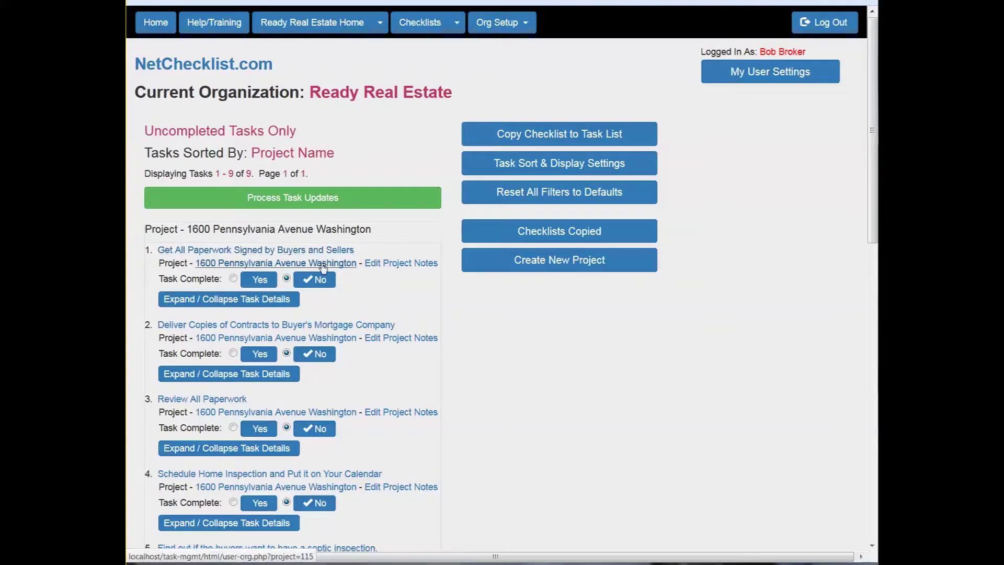
scroll(323, 266, down, 5)
scroll(324, 266, down, 4)
scroll(320, 235, up, 9)
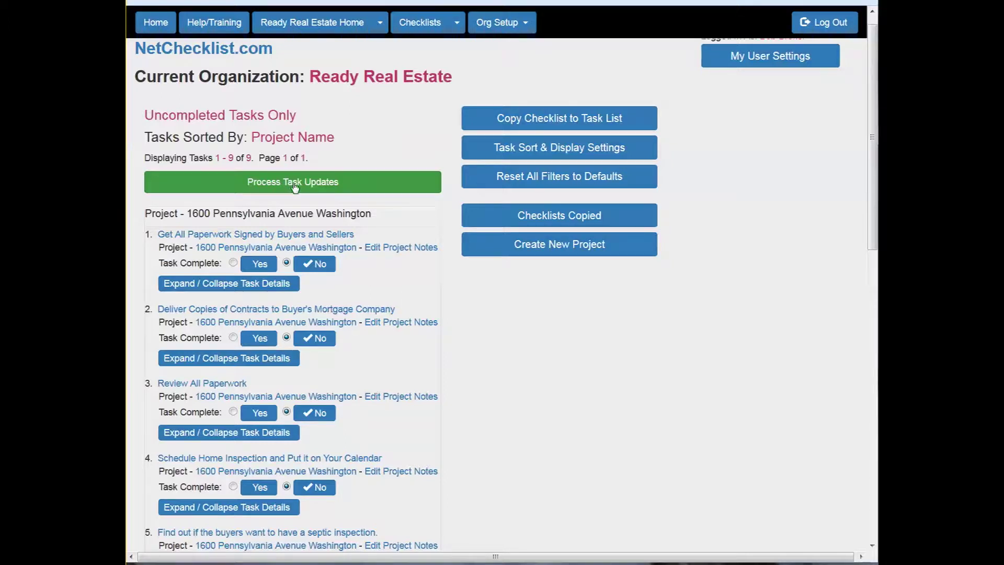
scroll(294, 187, down, 8)
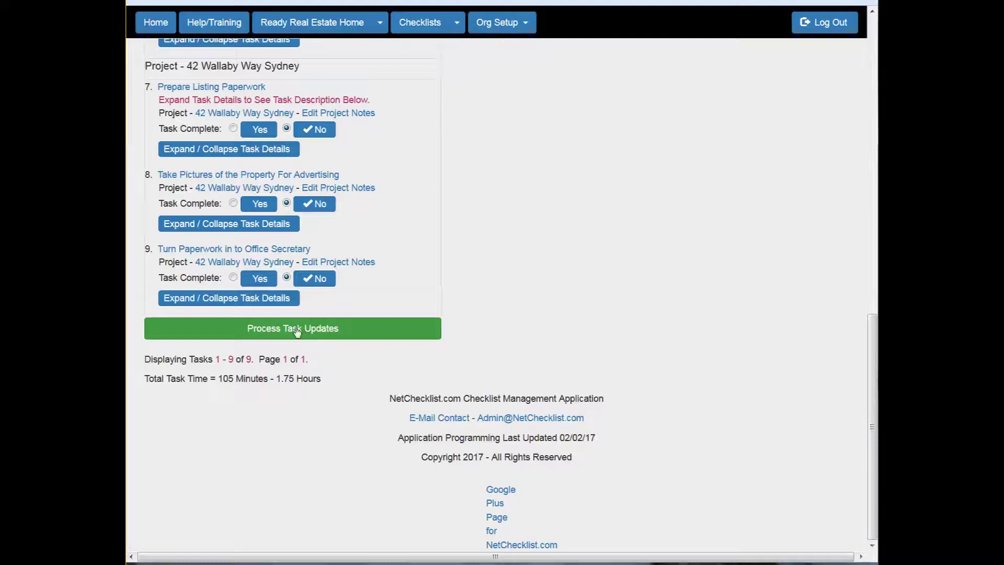
scroll(216, 277, up, 10)
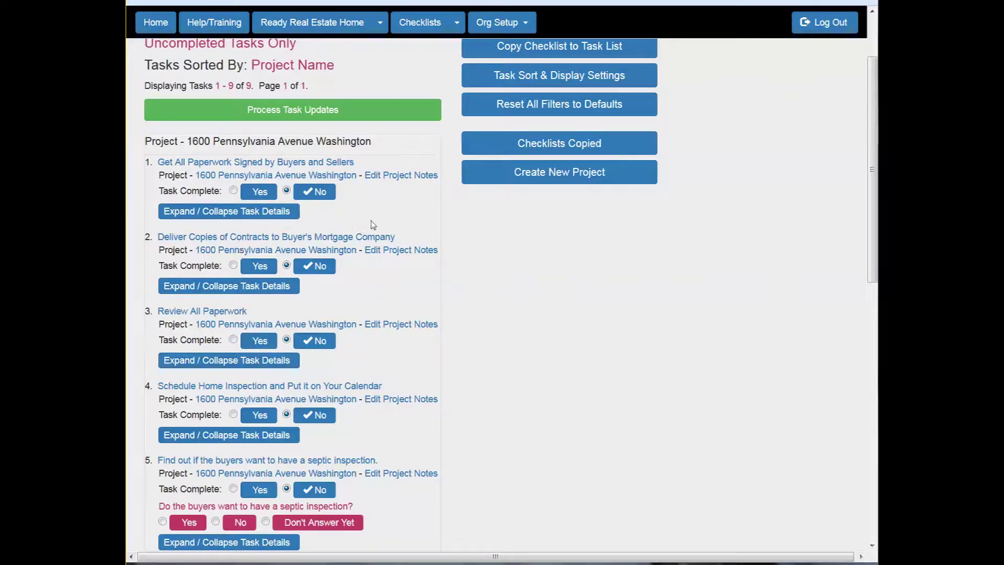
Mark the task Get All Paperwork Signed by Buyers and Sellers as complete and process the task update
click(302, 114)
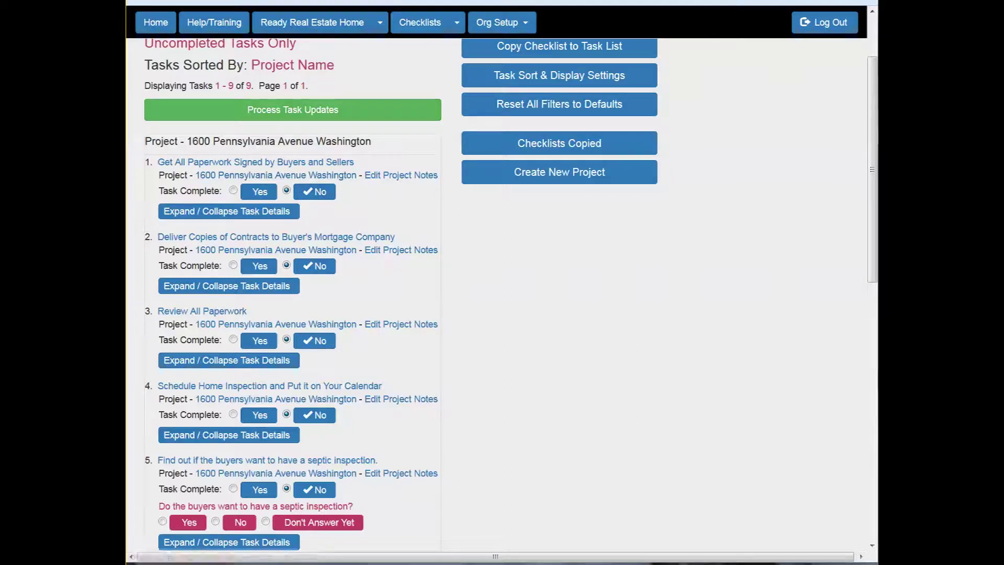
click(233, 191)
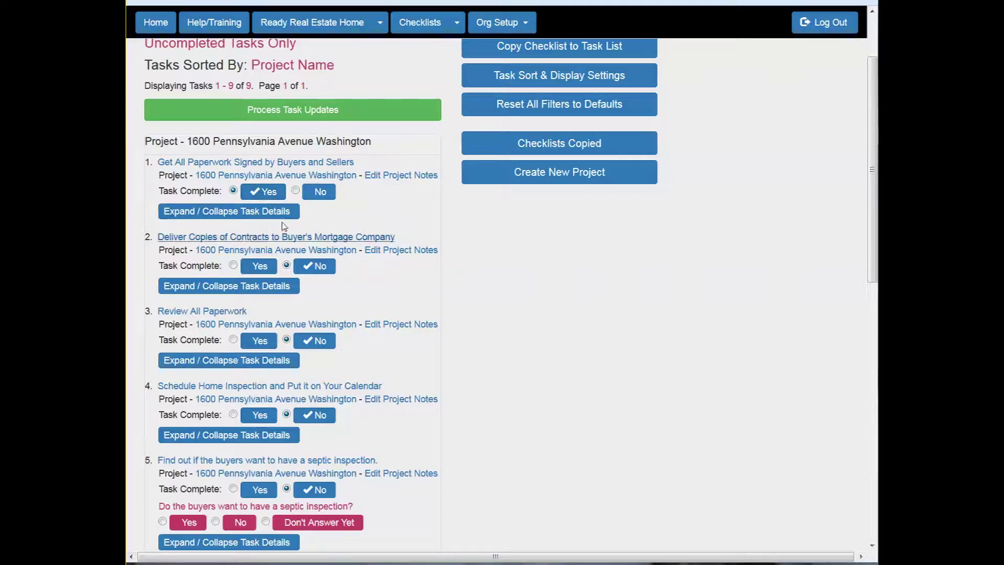
click(295, 113)
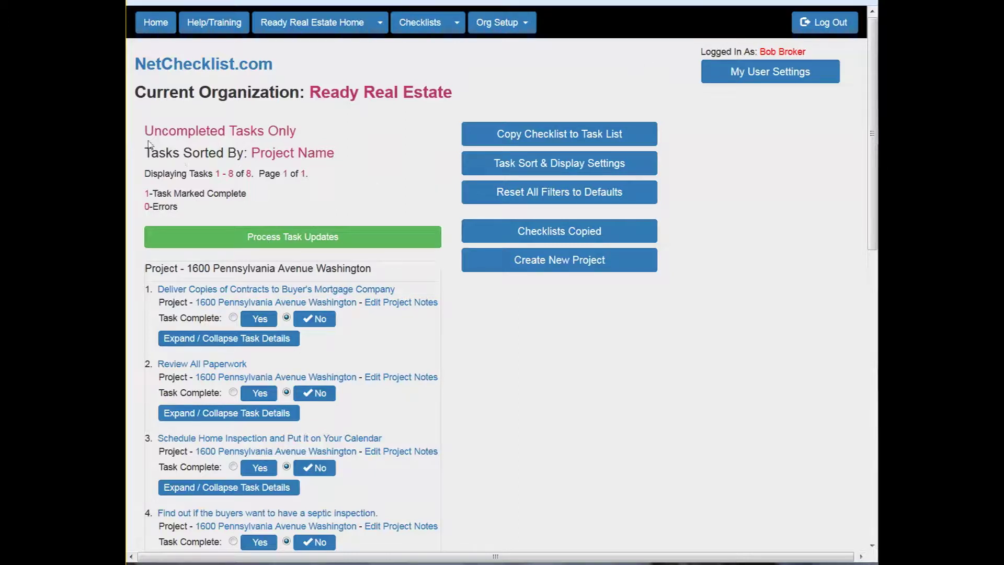
drag(145, 131, 311, 132)
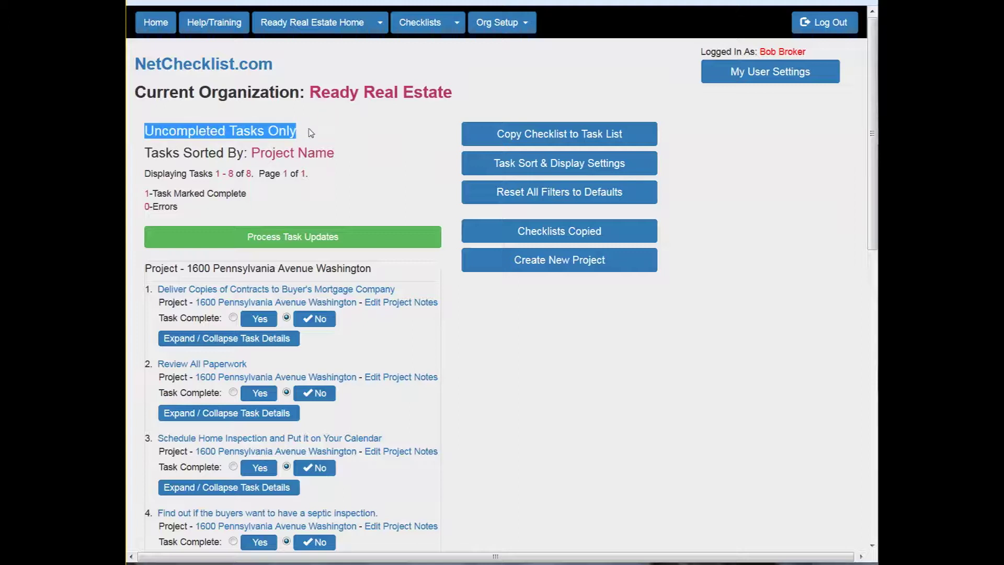
click(368, 141)
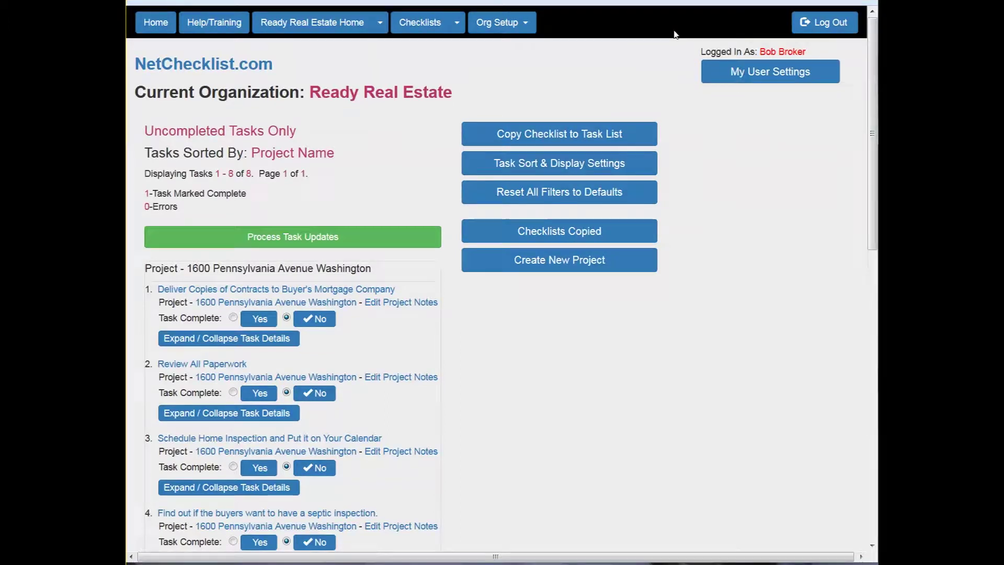
Examine the task sort options, collapse choices and filters in the Task Sort & Display Settings without changing them
click(534, 166)
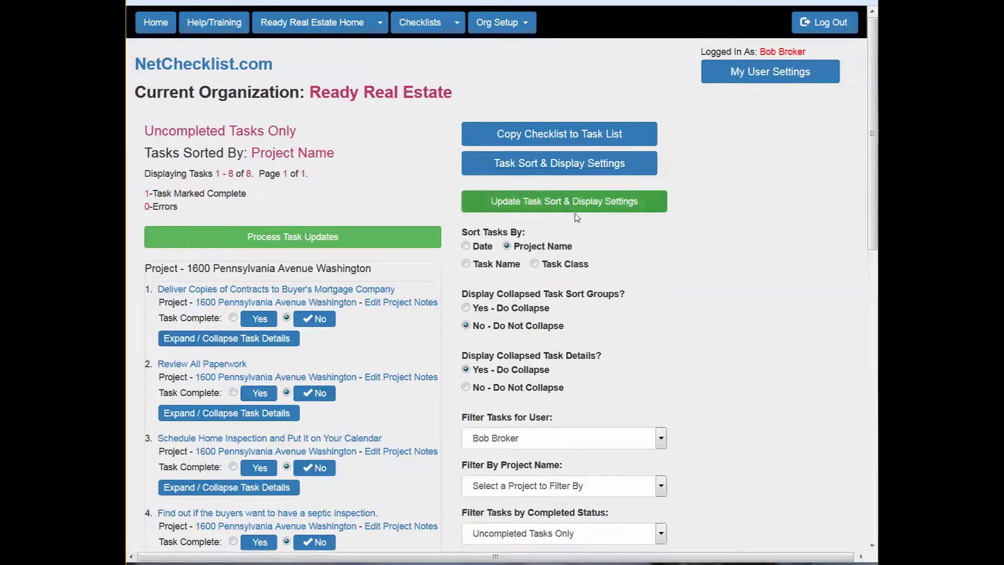
scroll(555, 256, down, 5)
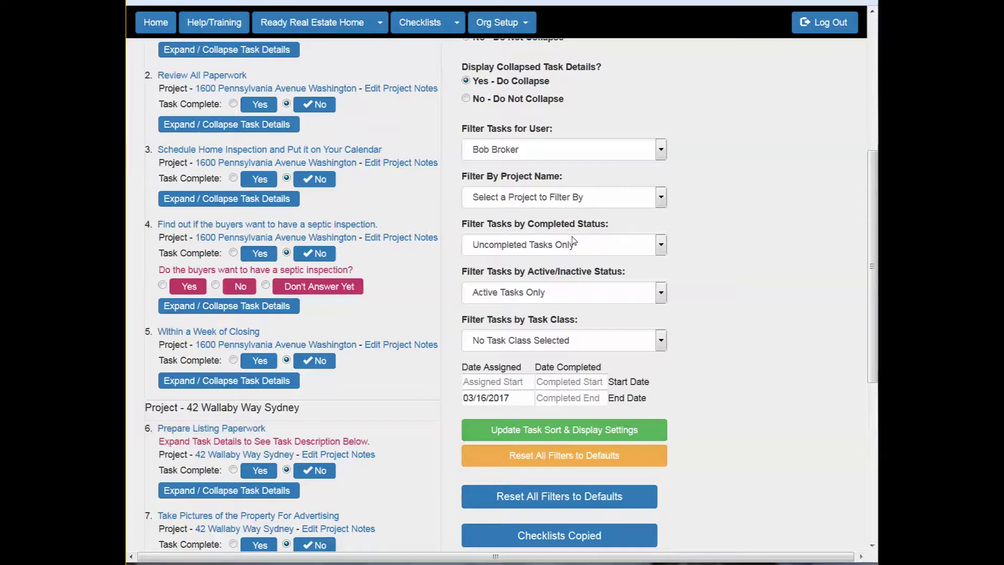
scroll(573, 240, up, 4)
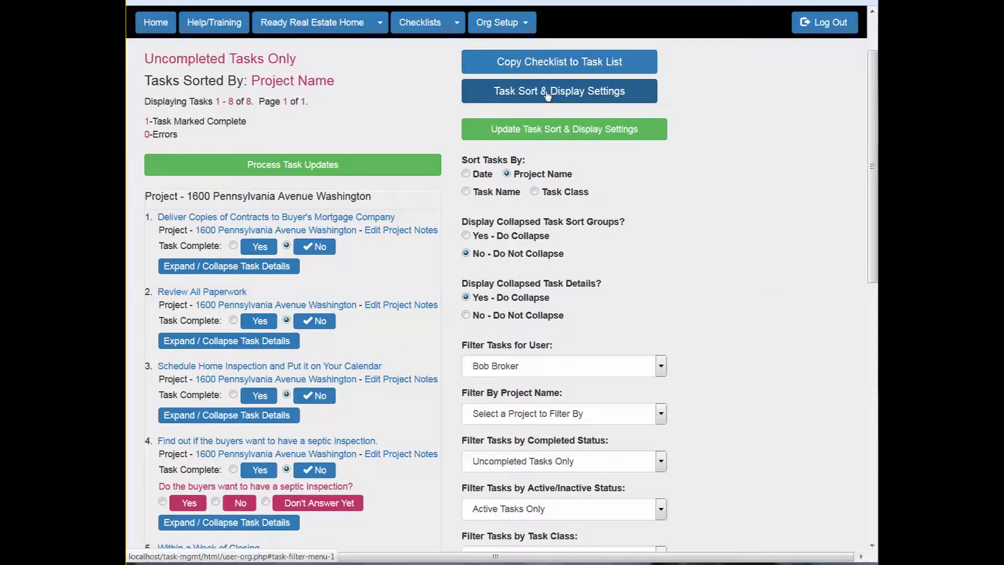
click(547, 96)
click(556, 93)
click(554, 99)
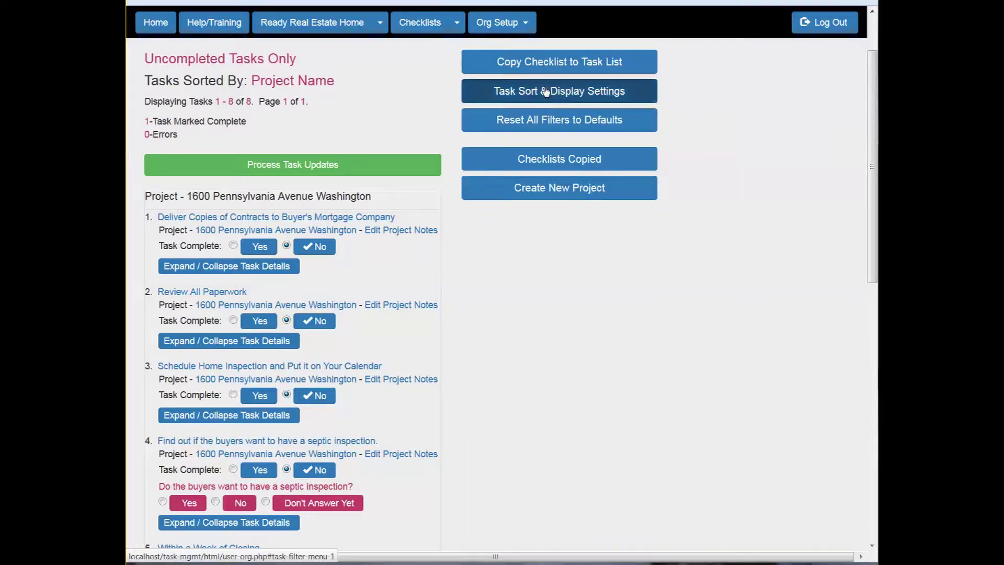
click(545, 92)
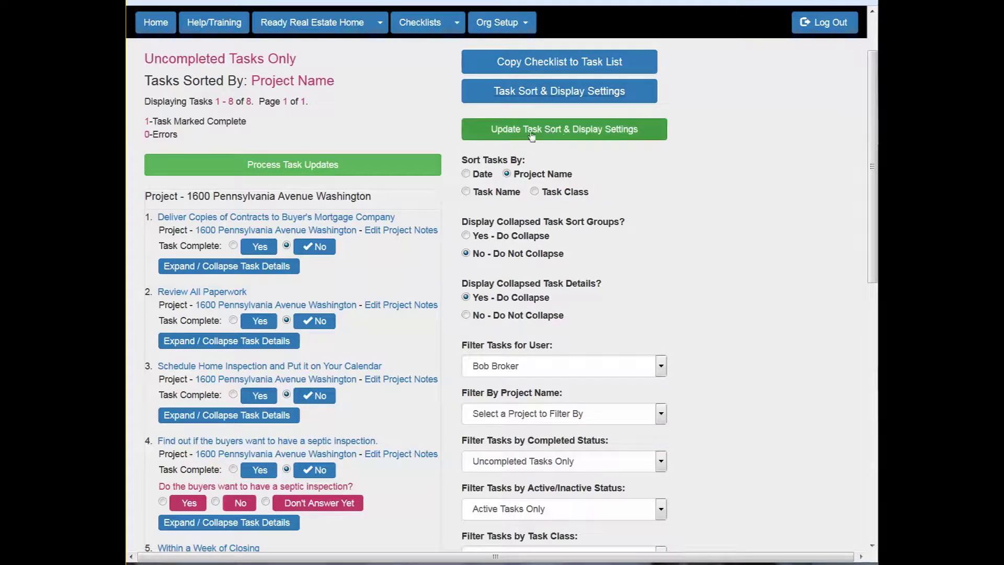
scroll(574, 198, down, 2)
scroll(573, 197, up, 2)
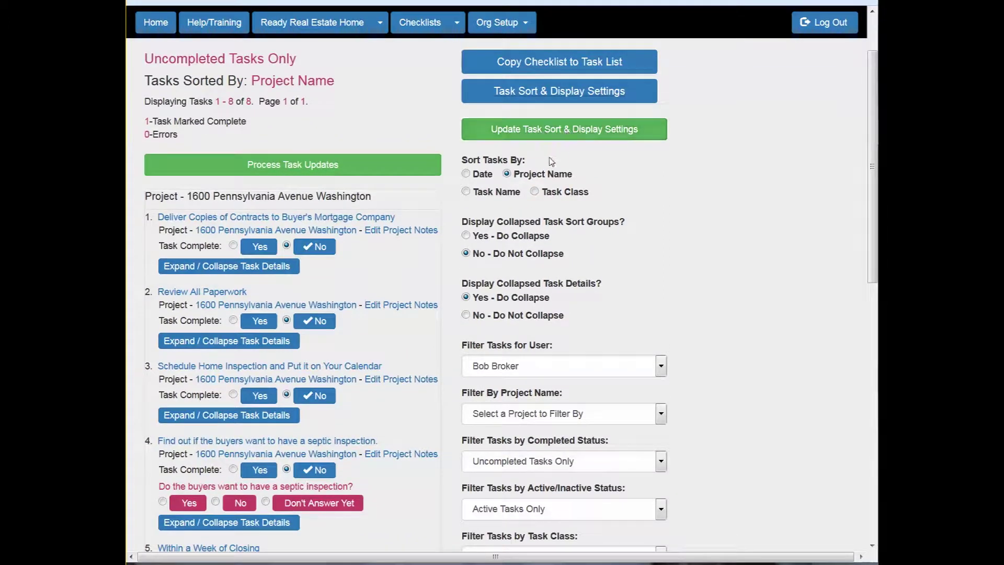
scroll(552, 158, down, 8)
scroll(567, 260, up, 4)
scroll(568, 260, up, 3)
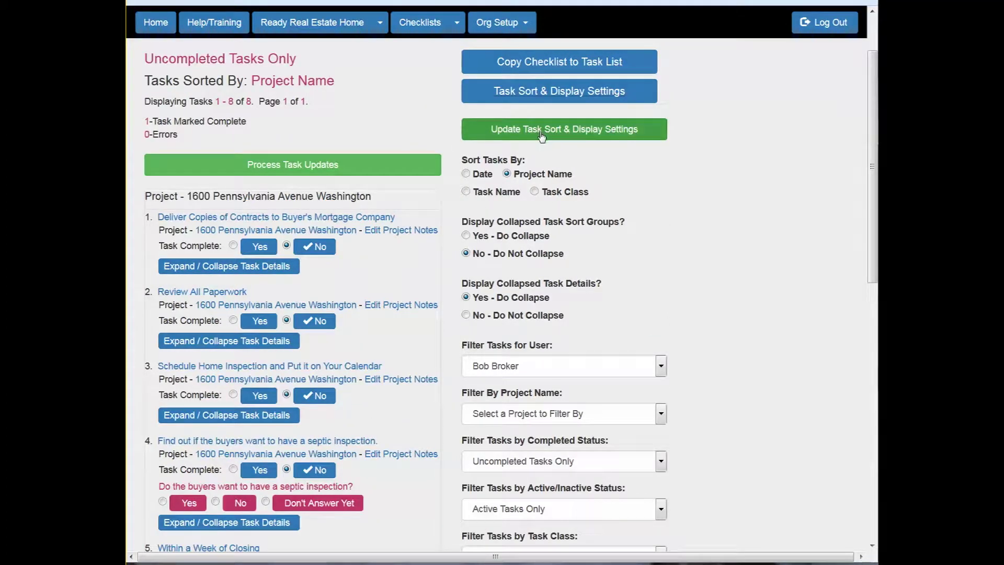
click(553, 93)
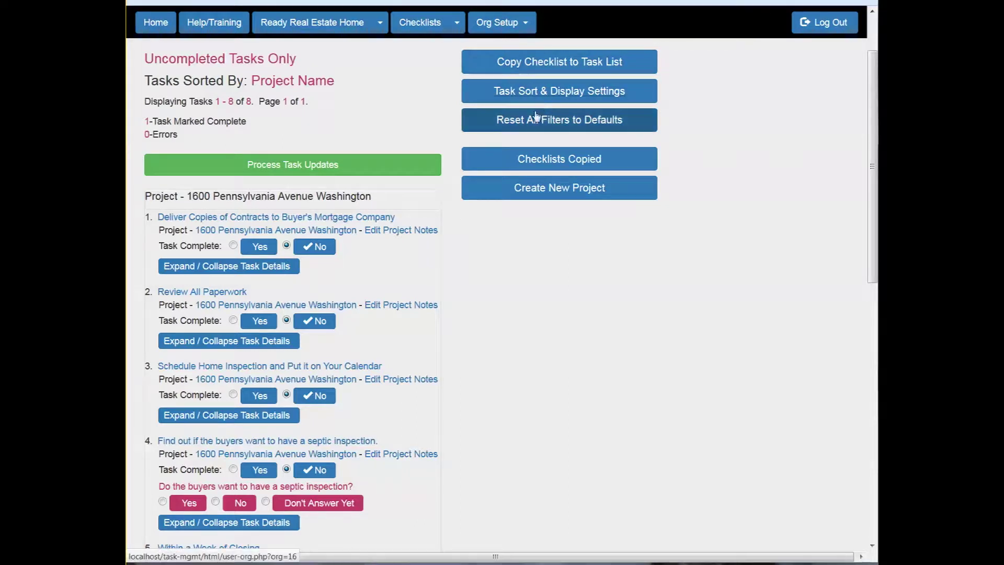
click(541, 96)
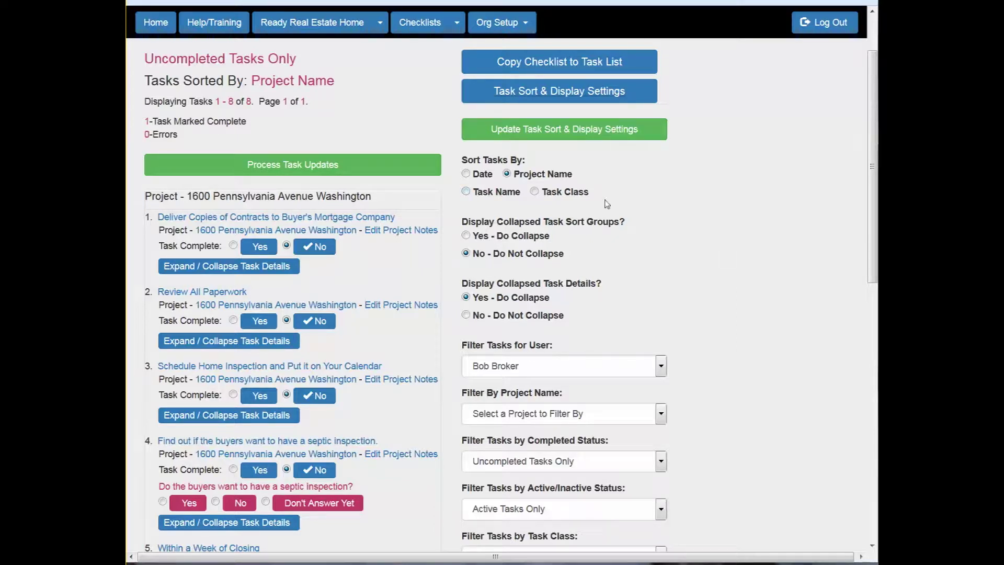
click(558, 91)
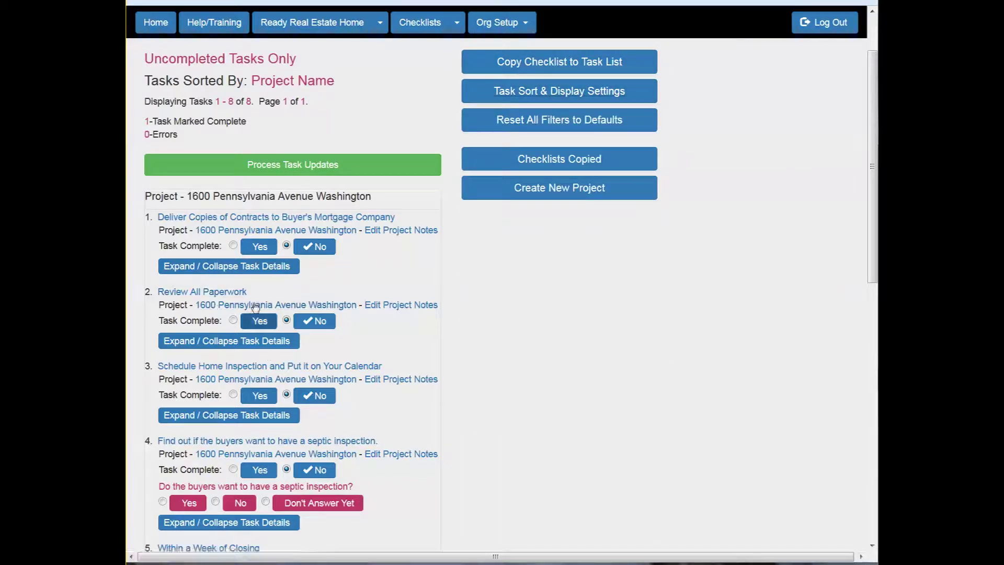
Mark Deliver Copies of Contracts to Buyer's Mortgage Company and Review All Paperwork as complete and process the updates
click(232, 246)
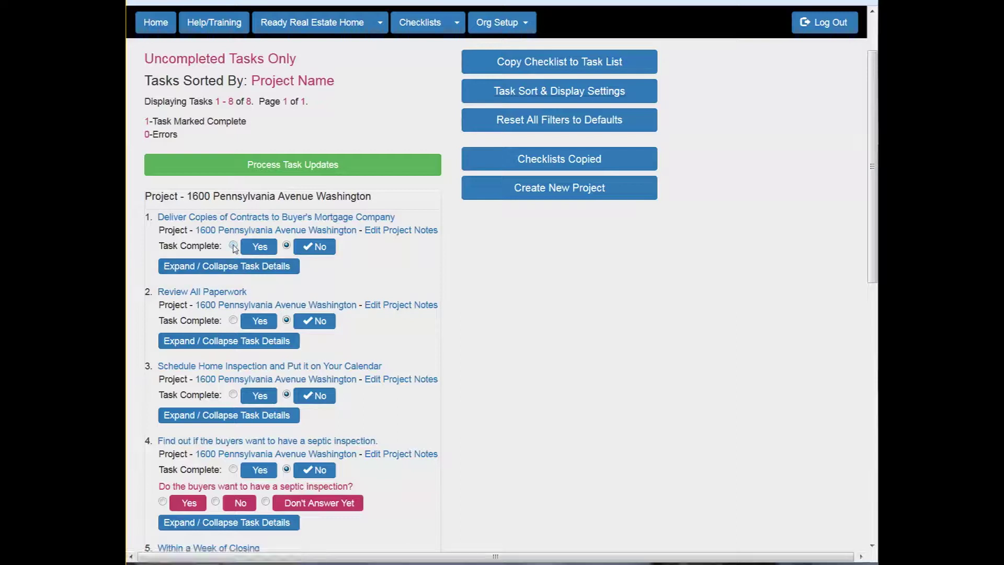
click(233, 320)
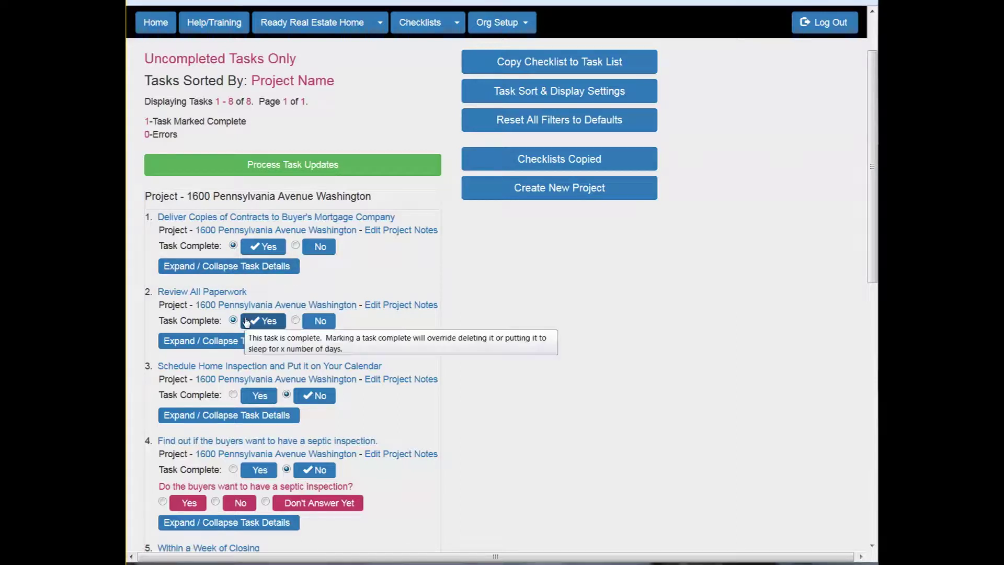
scroll(332, 246, down, 10)
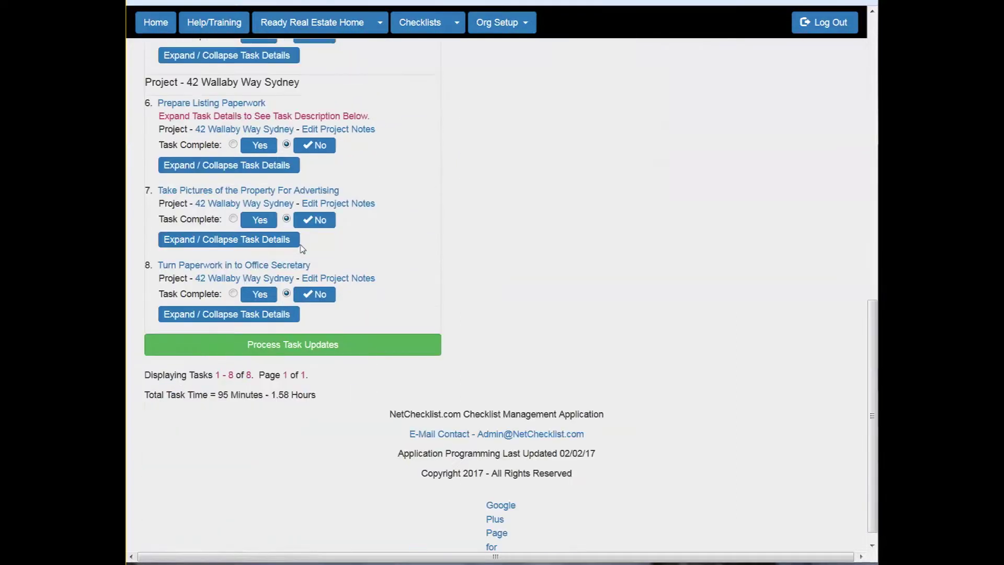
click(286, 329)
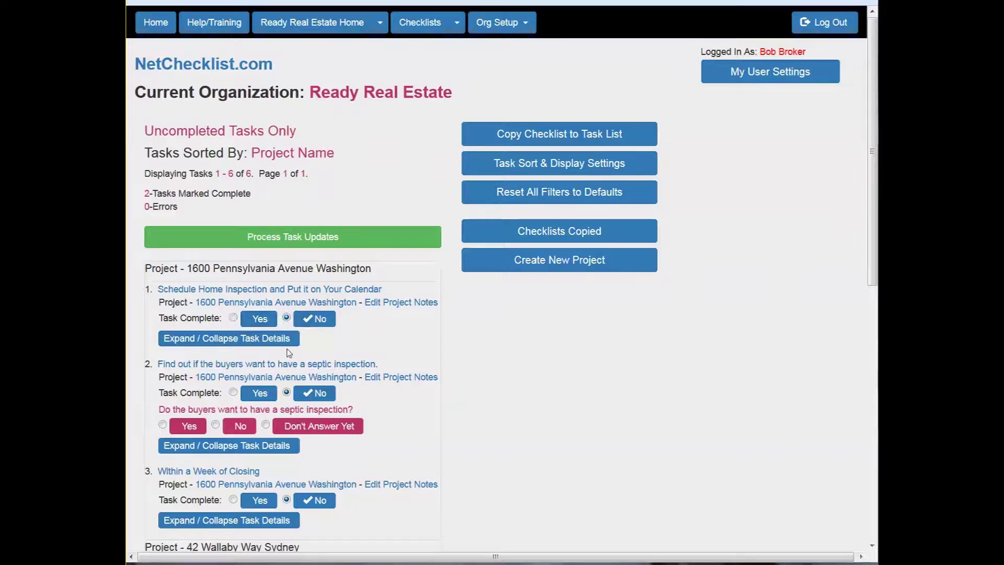
Mark Schedule Home Inspection and Put it on Your Calendar and Prepare Listing Paperwork as complete and process the updates
click(271, 324)
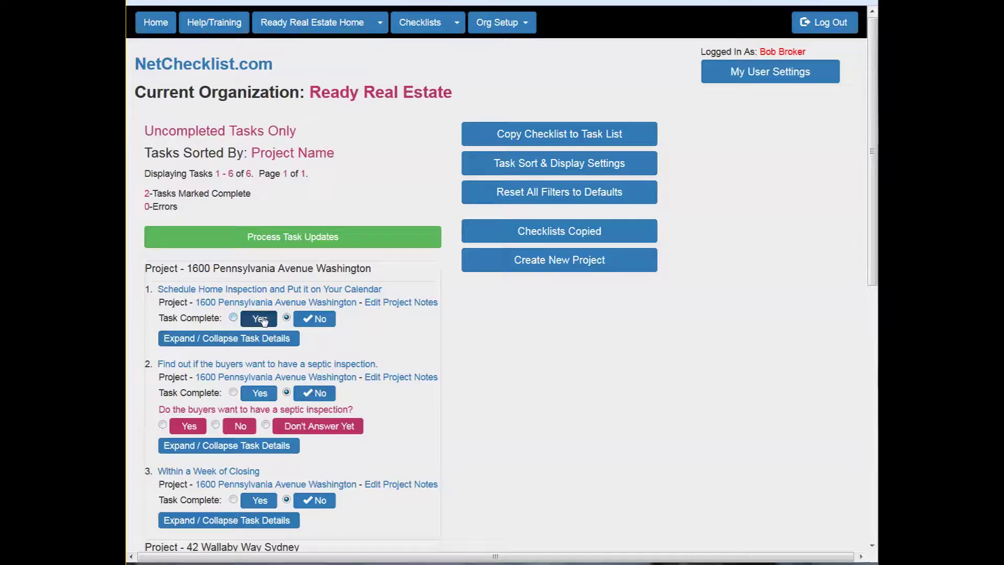
click(321, 321)
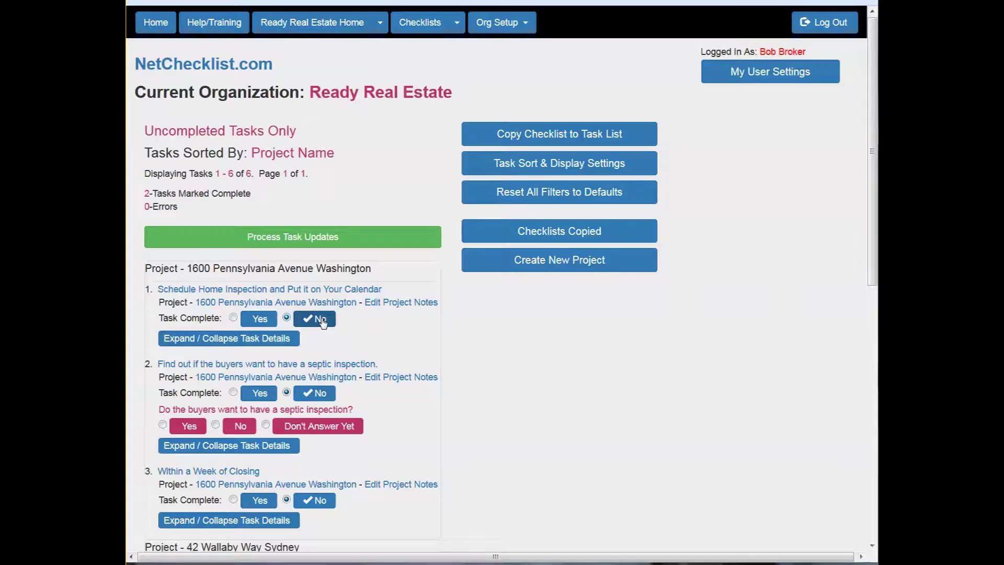
click(258, 319)
scroll(304, 447, down, 4)
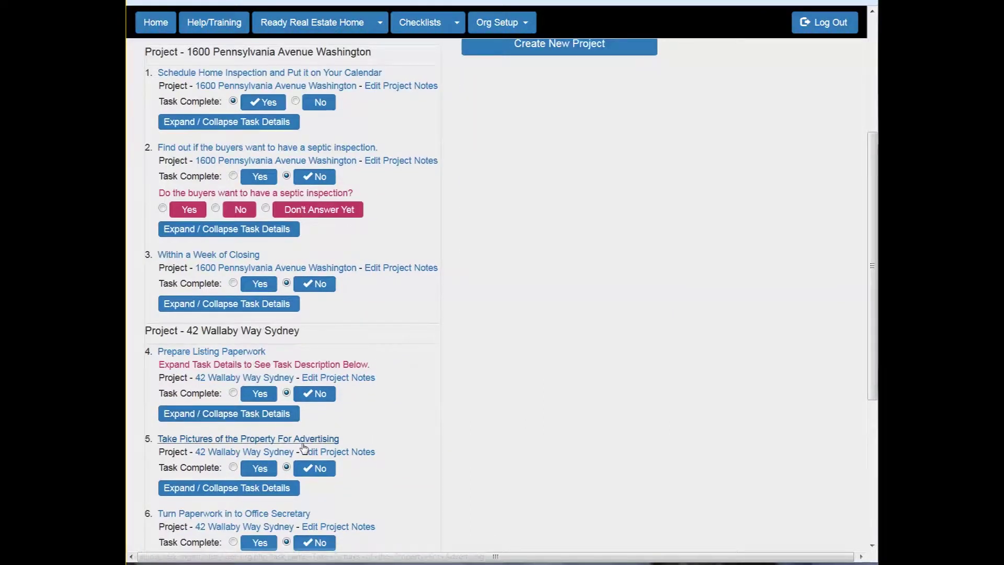
click(265, 396)
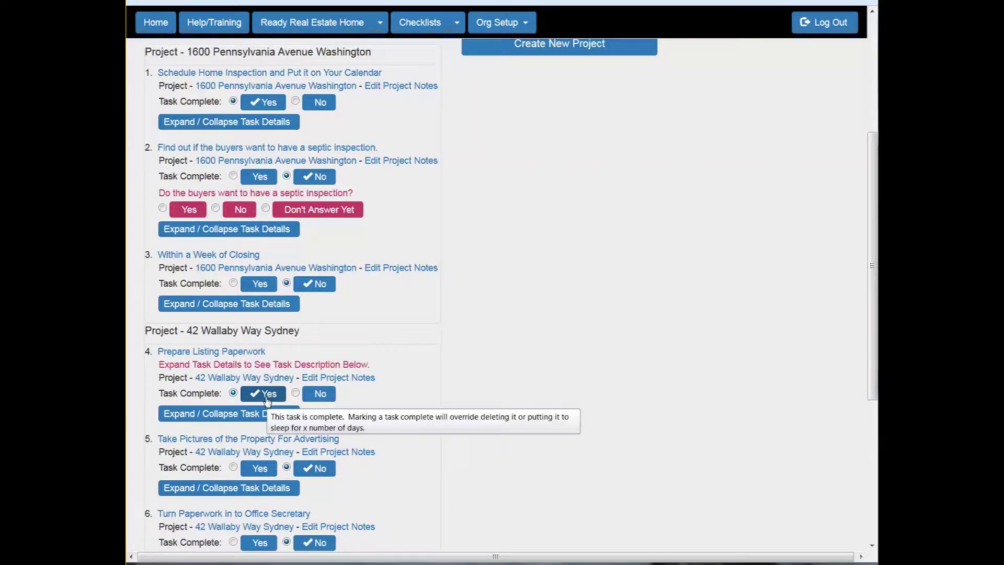
scroll(309, 314, up, 4)
click(293, 236)
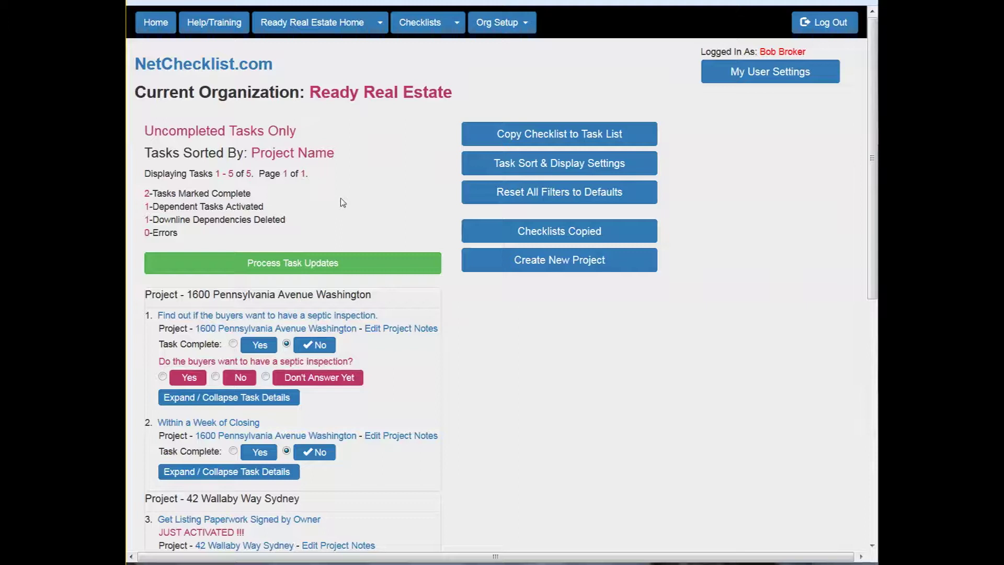
Expand the details of the Within a Week of Closing task and set its Delete Task option to Yes
scroll(342, 202, down, 4)
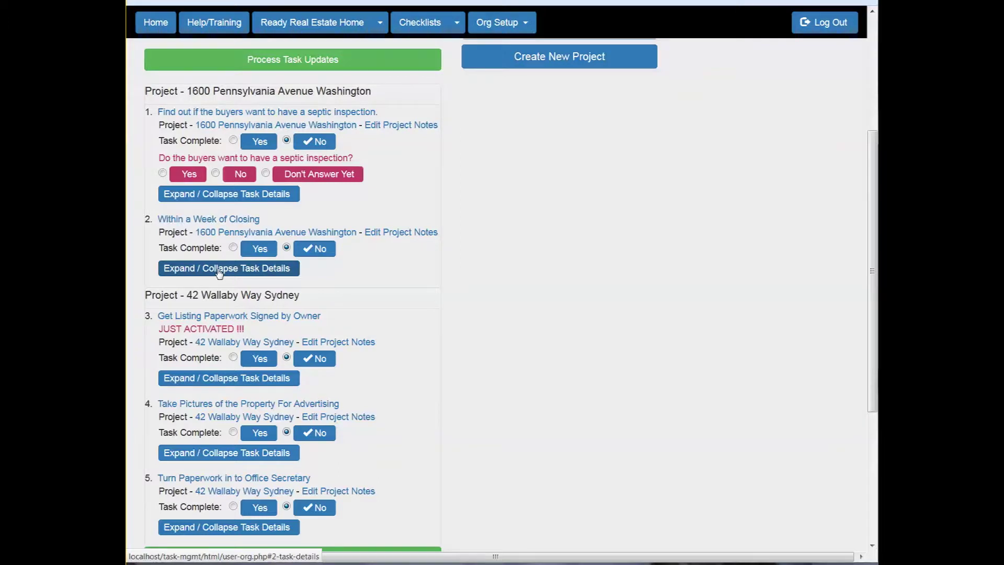
click(187, 270)
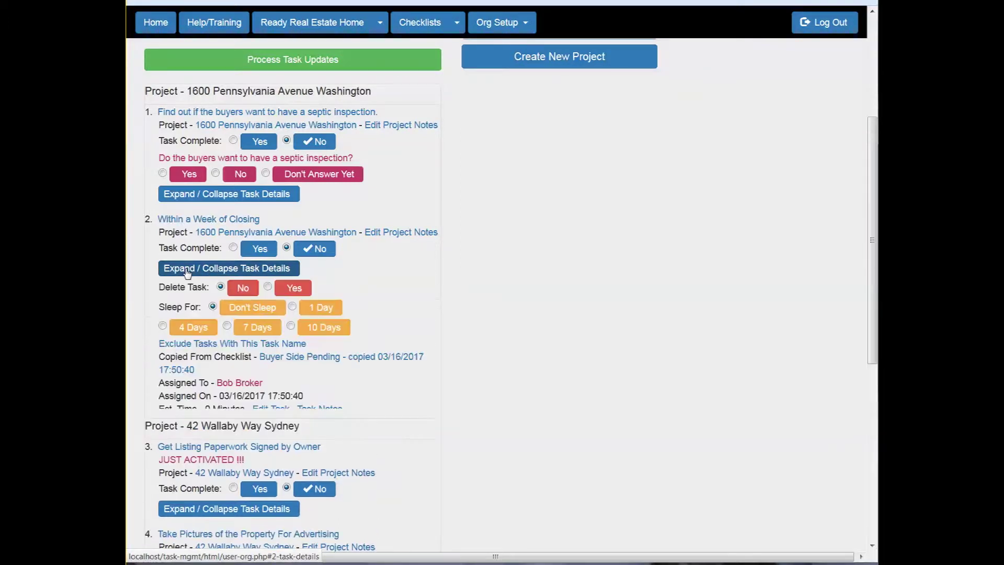
click(207, 268)
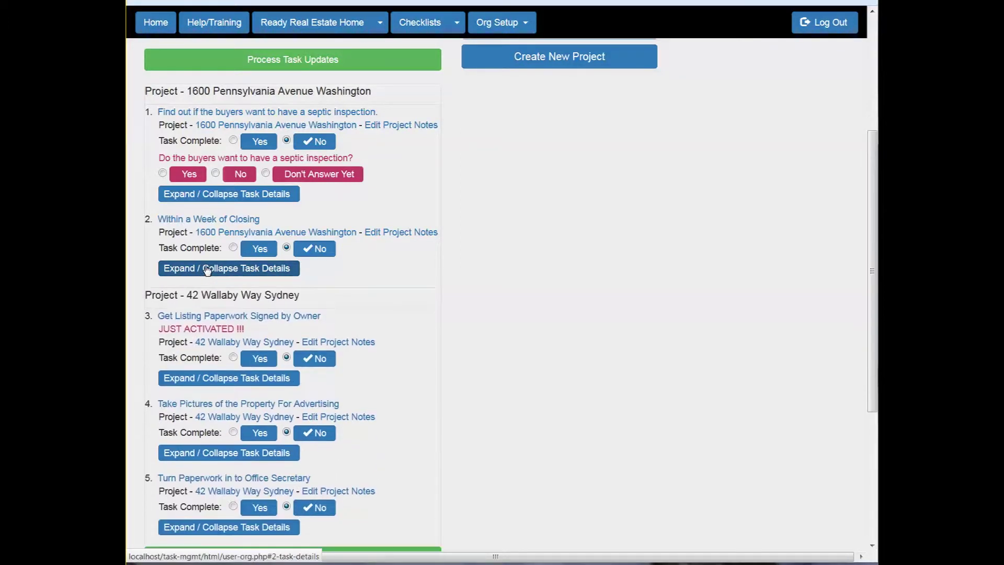
click(207, 269)
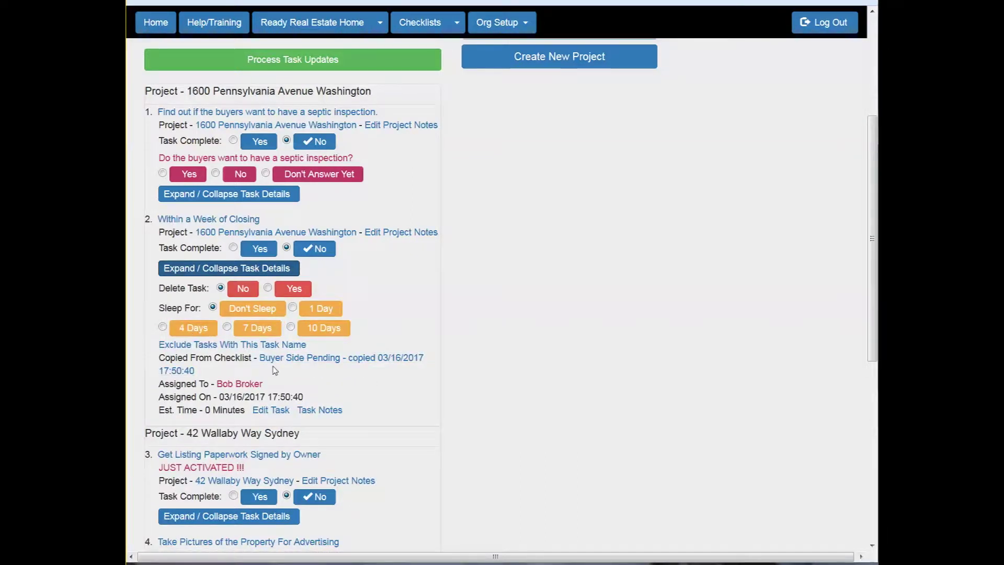
click(297, 291)
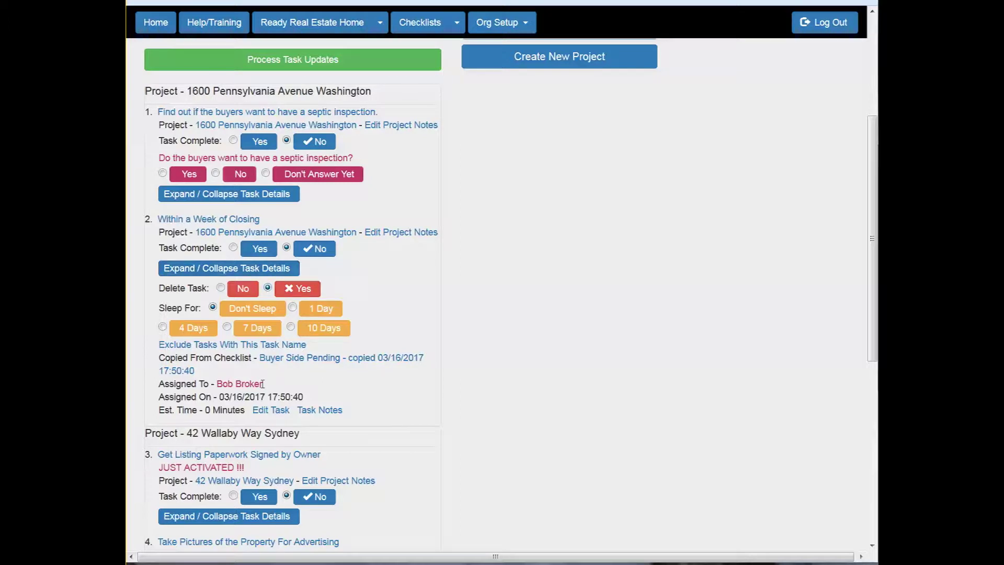
Put the Within a Week of Closing task to sleep for 4 Days and process the task updates
click(323, 311)
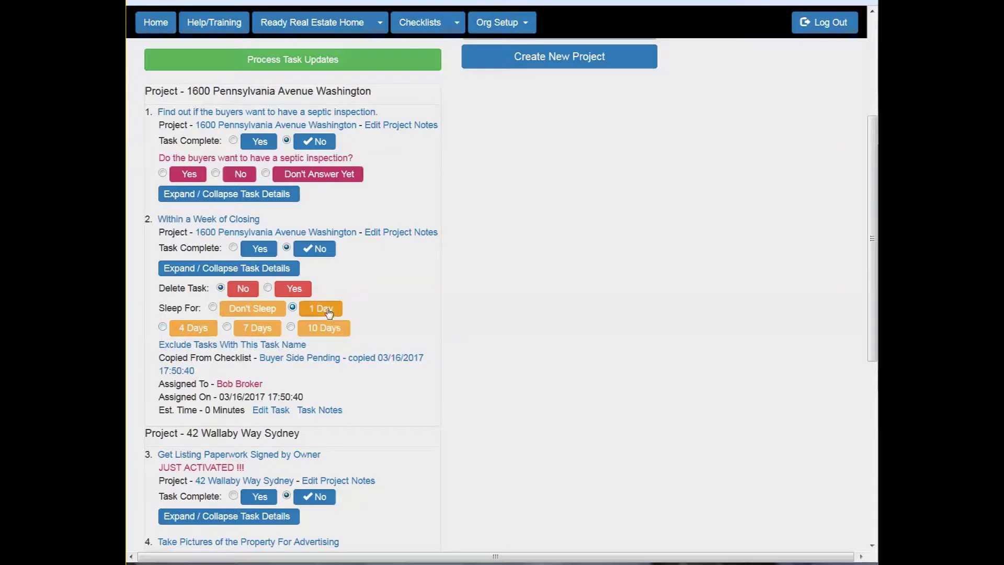
click(197, 328)
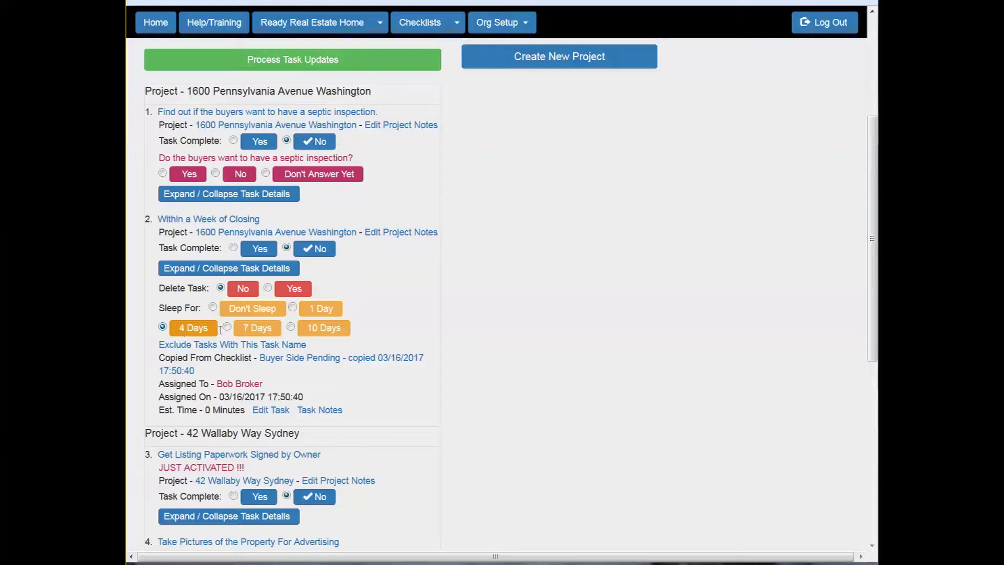
click(295, 61)
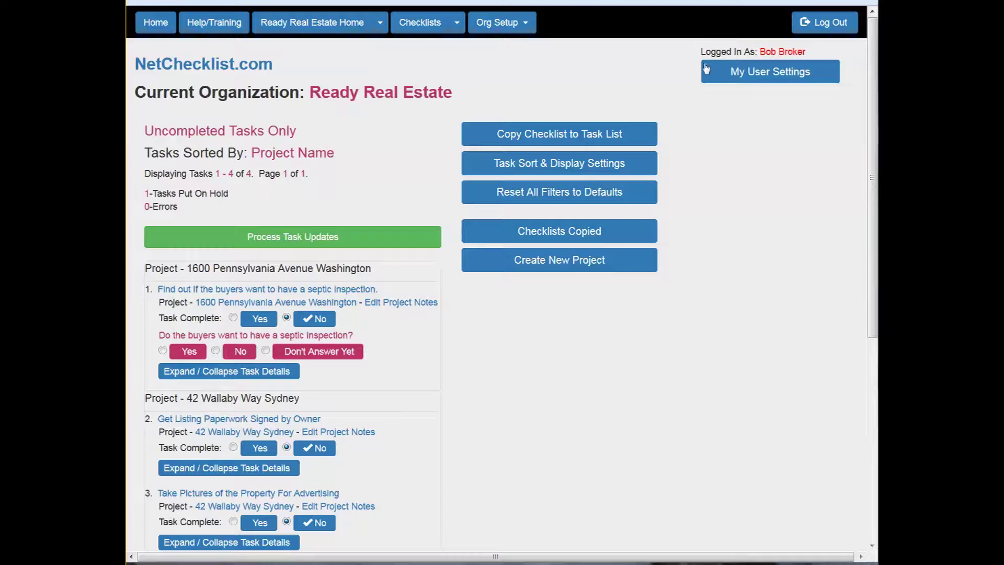
Expand and collapse the details of the Get Listing Paperwork Signed by Owner task to review its extra options
scroll(281, 390, down, 3)
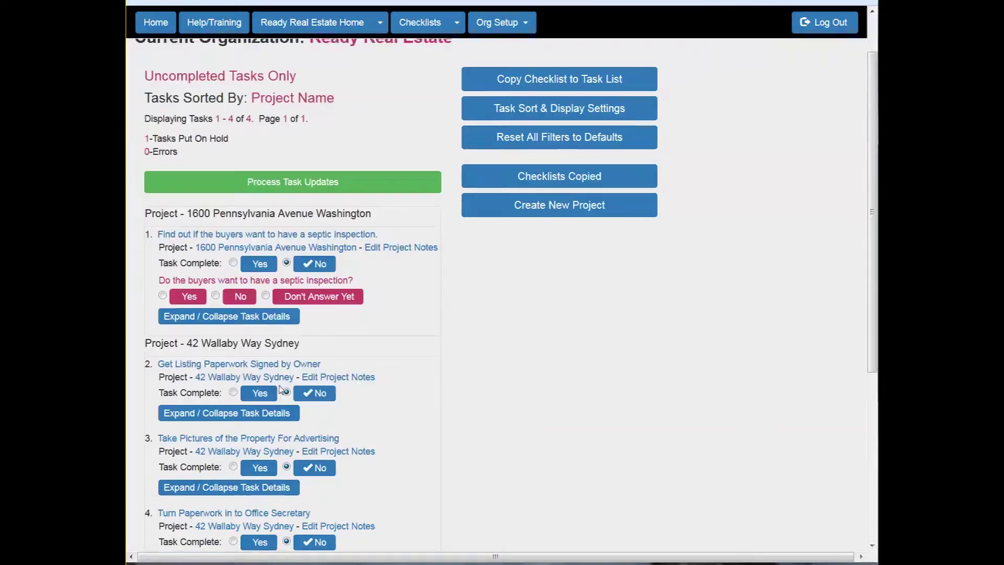
click(242, 324)
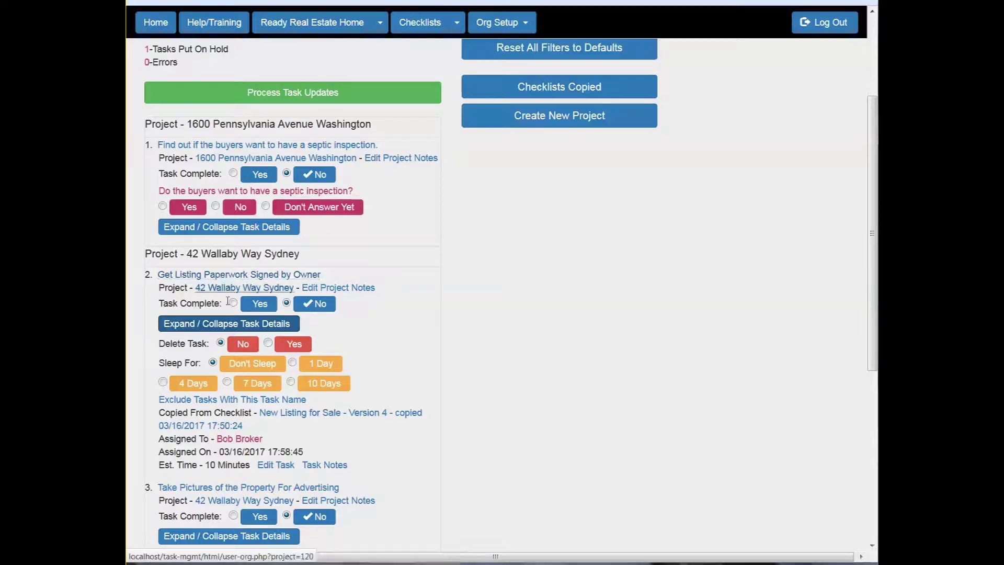
click(189, 323)
click(190, 323)
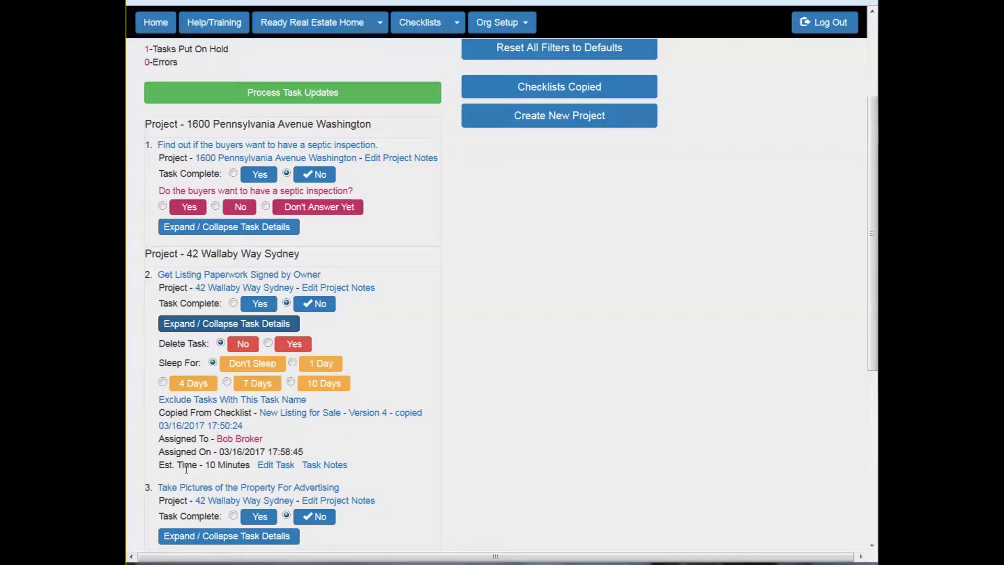
click(214, 326)
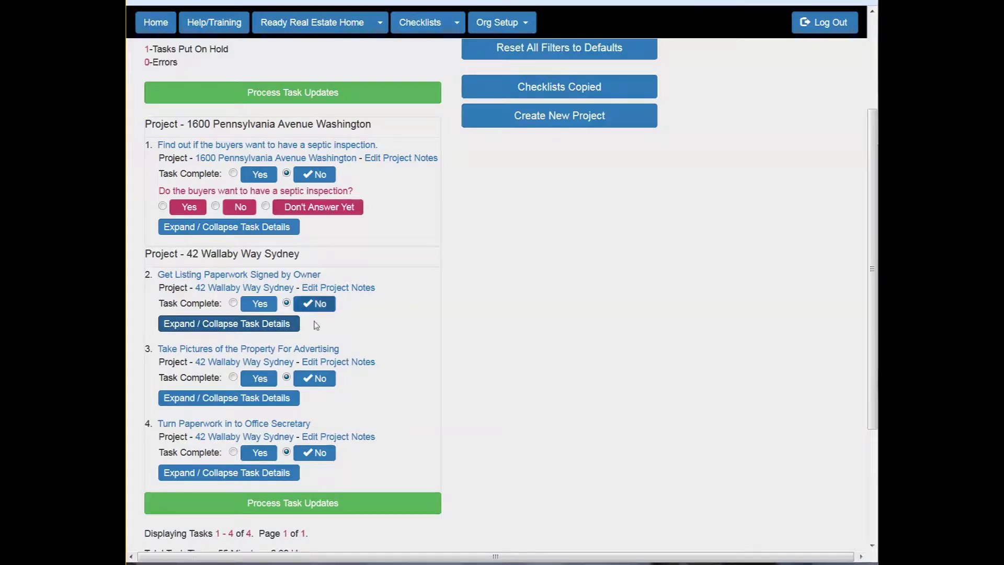
click(266, 326)
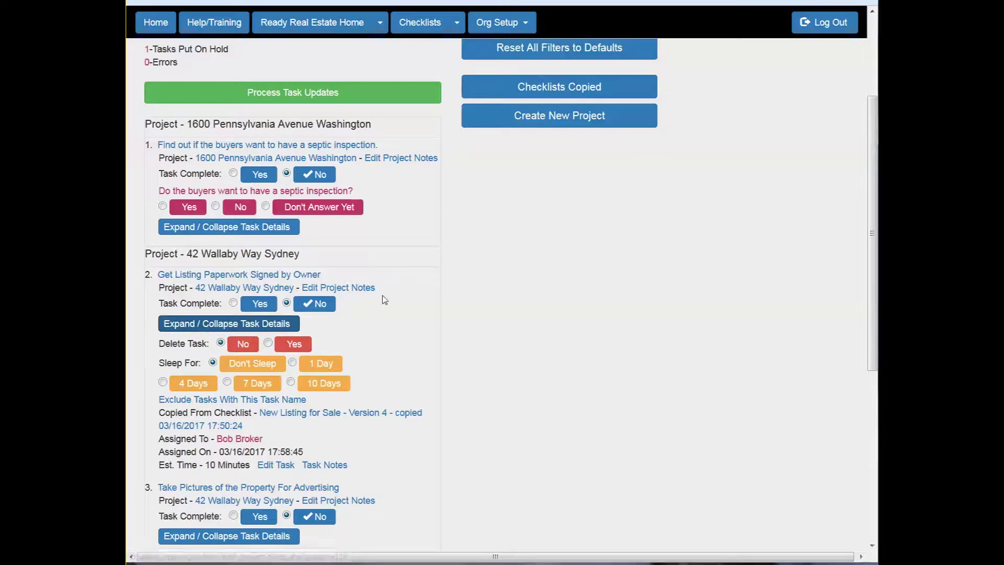
Set Display Collapsed Task Details to No - Do Not Collapse, update the display settings, and collapse the septic inspection task's details
scroll(375, 354, up, 3)
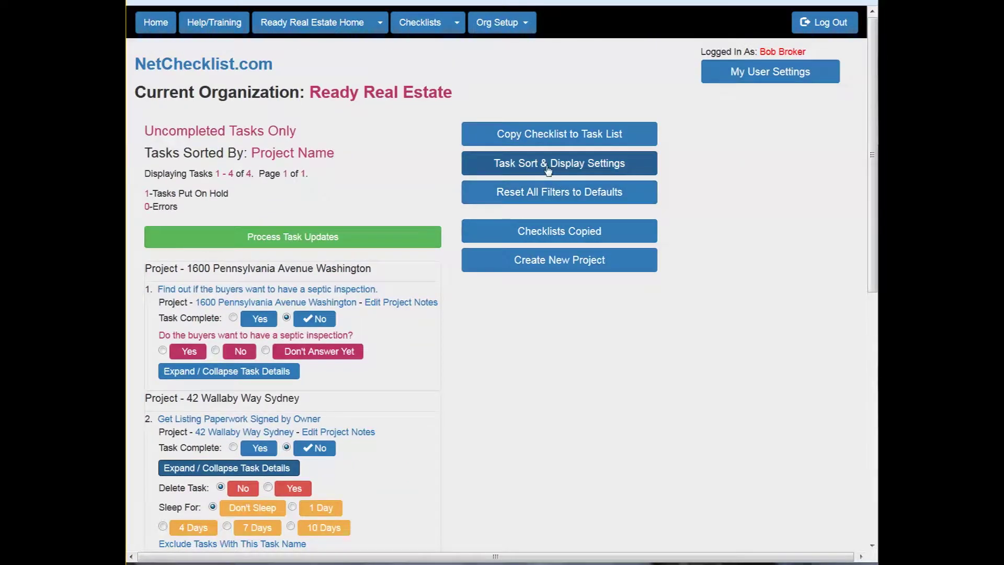
click(543, 164)
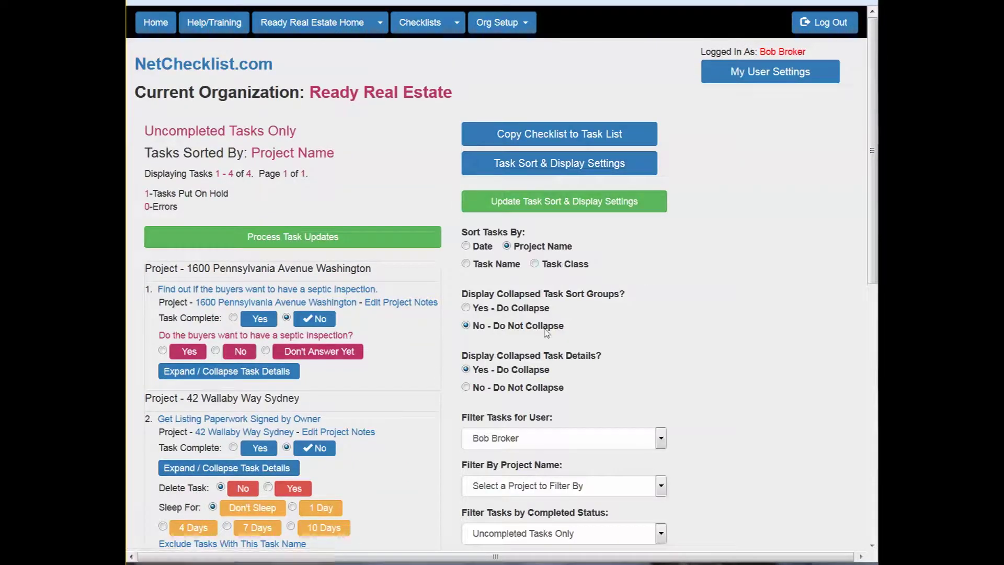
scroll(502, 359, down, 3)
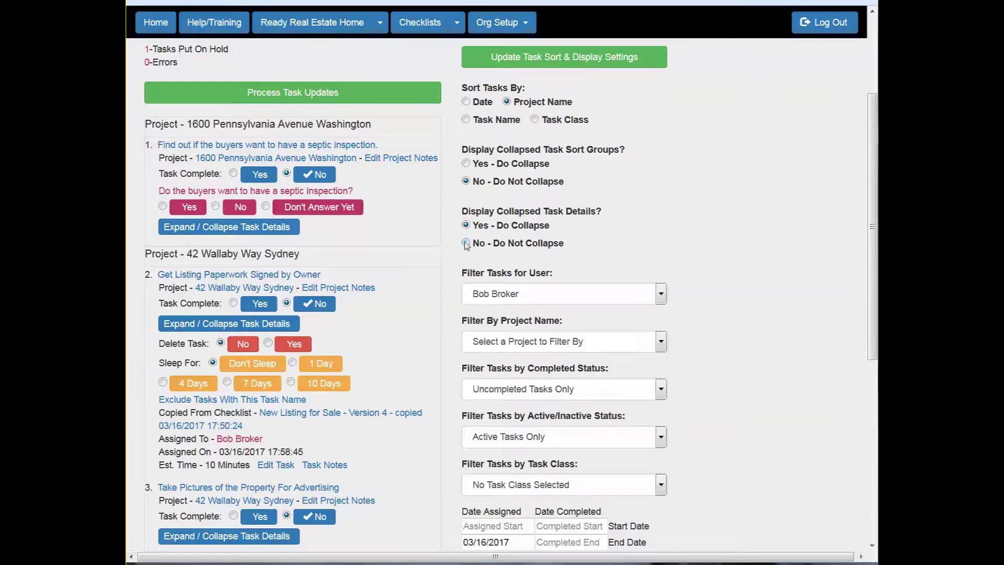
click(557, 58)
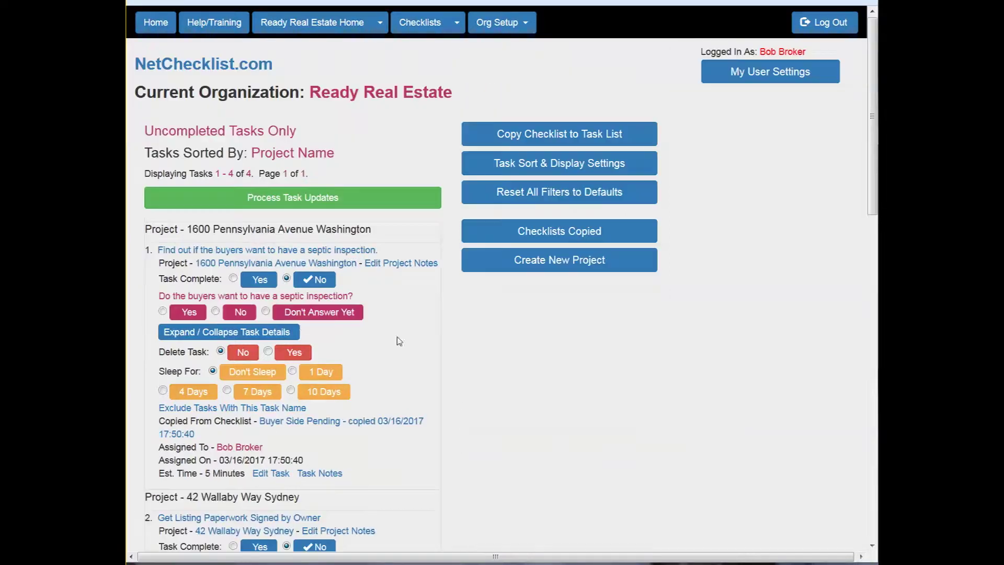
scroll(299, 337, down, 12)
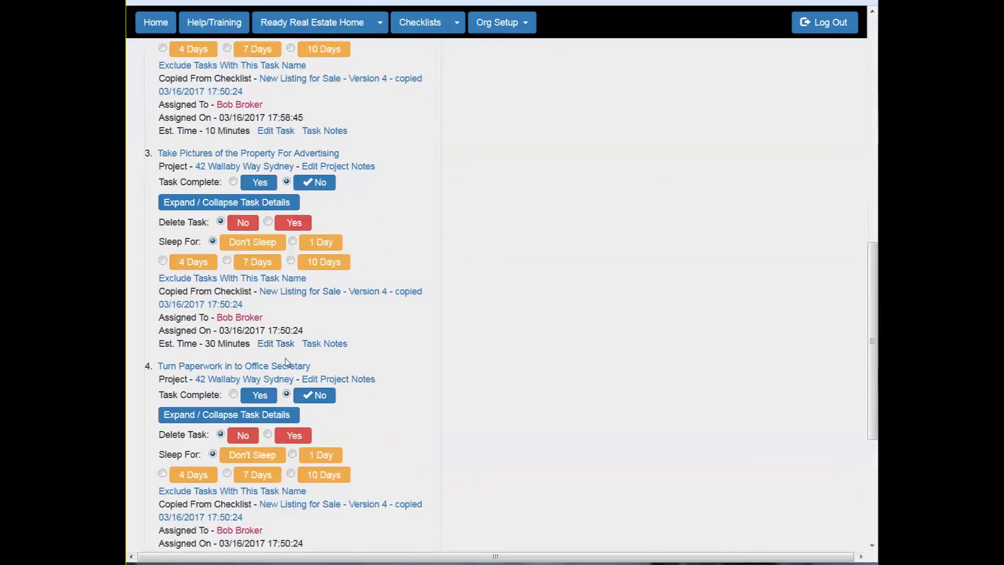
scroll(284, 367, down, 3)
scroll(275, 374, up, 15)
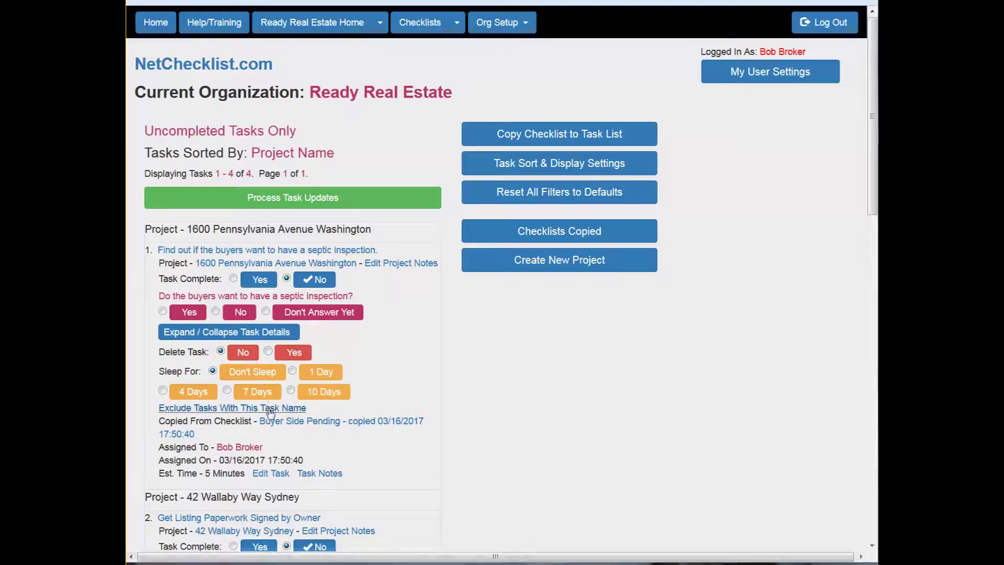
click(266, 338)
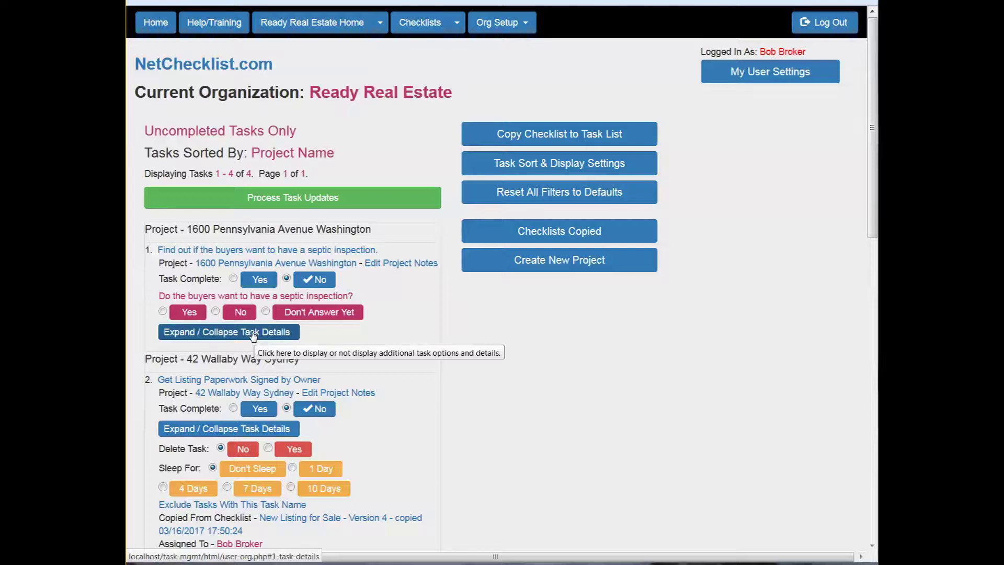
Review the collapsed display choices in My User Settings and return to the Ready Real Estate task list
click(755, 73)
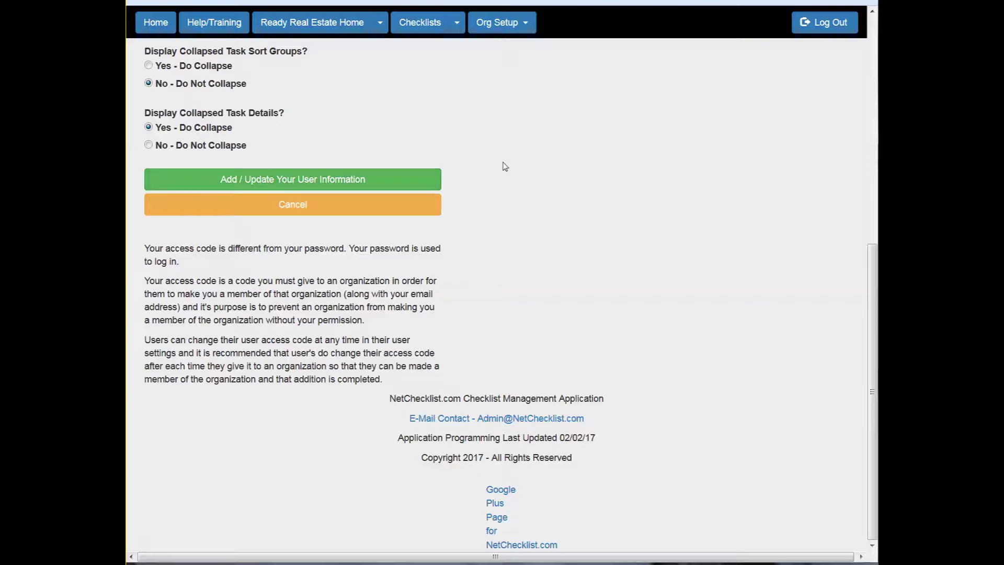
click(314, 24)
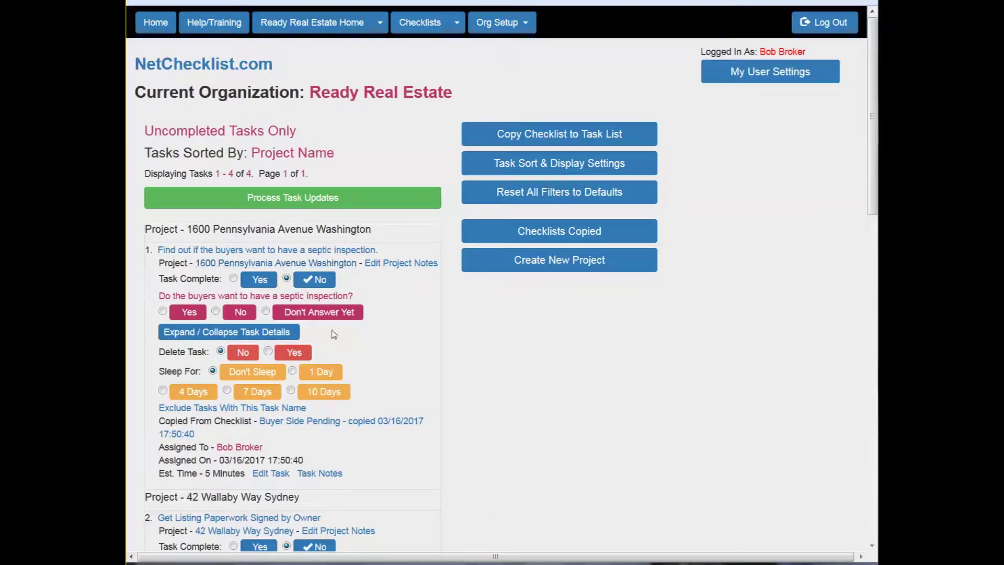
scroll(334, 334, down, 5)
scroll(470, 261, up, 5)
Set Display Collapsed Task Details to Yes - Do Collapse and update the Task Sort & Display Settings
click(513, 163)
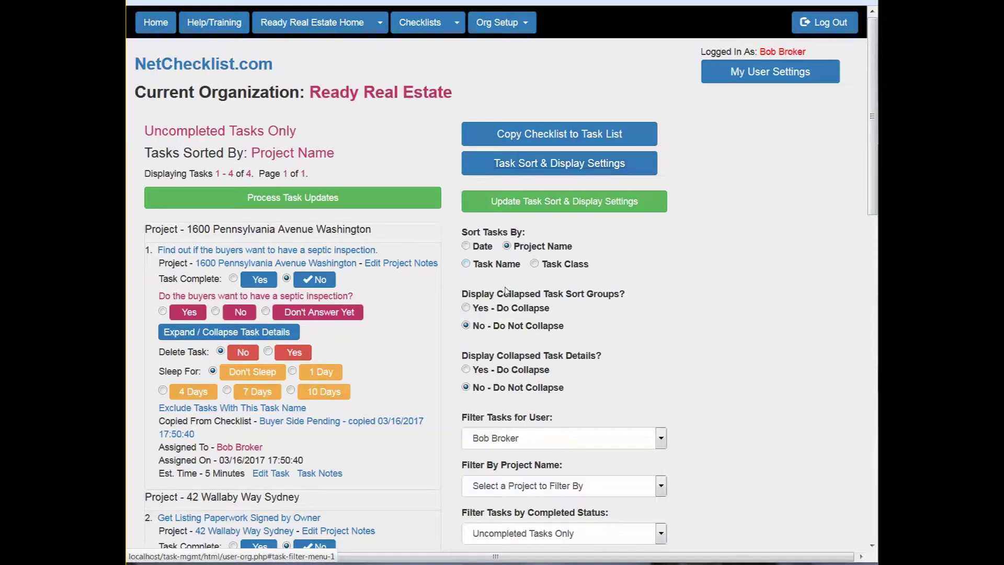
click(466, 369)
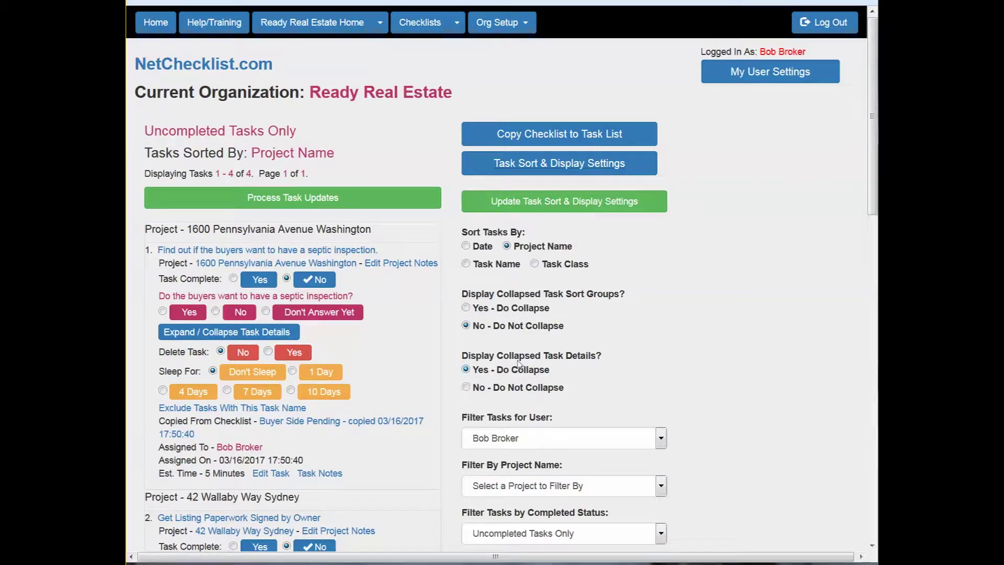
click(550, 208)
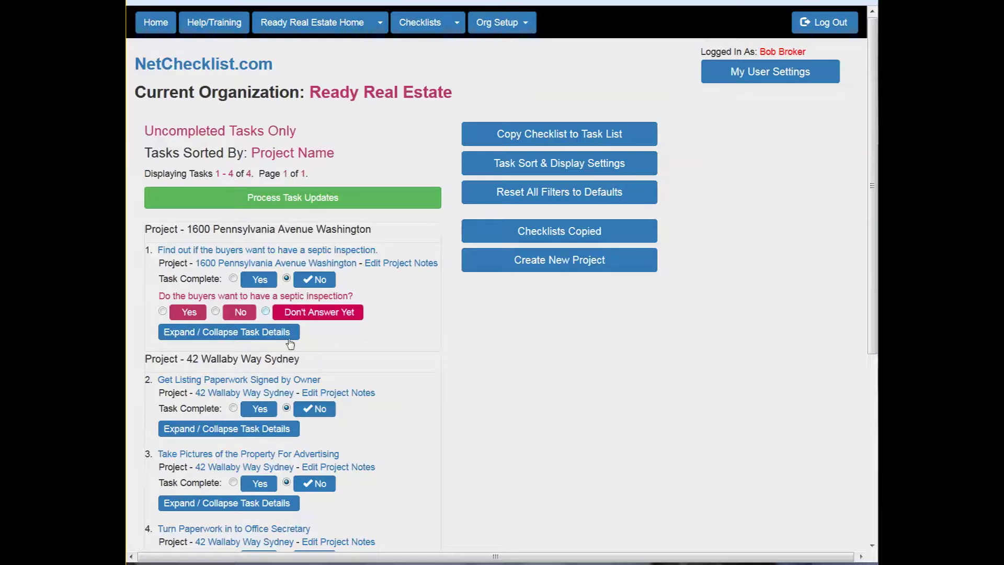
Mark Get Listing Paperwork Signed by Owner and Take Pictures of the Property For Advertising as complete
click(251, 411)
click(259, 483)
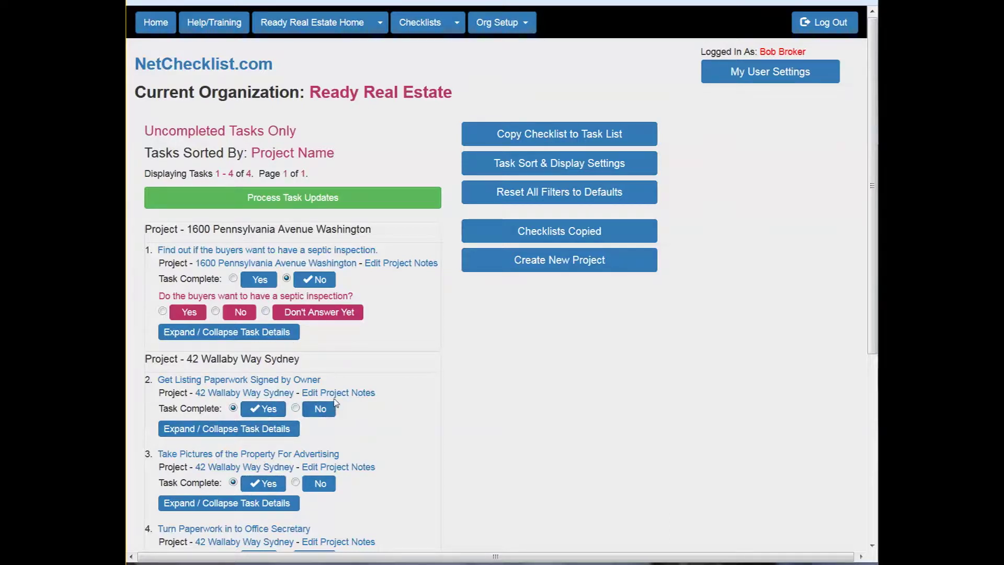
scroll(335, 402, down, 5)
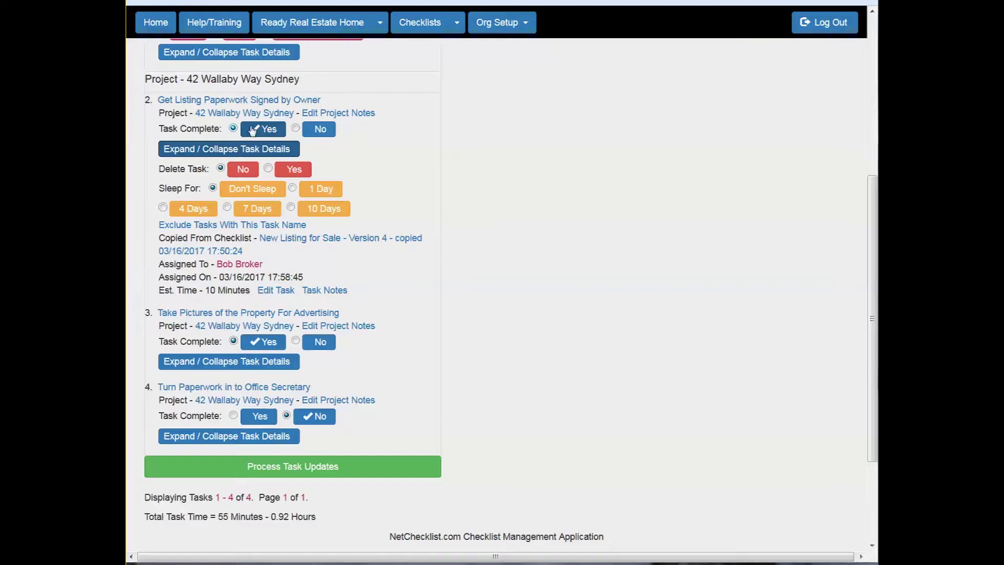
Expand the details of Take Pictures of the Property For Advertising and set its Delete Task option to Yes
click(247, 364)
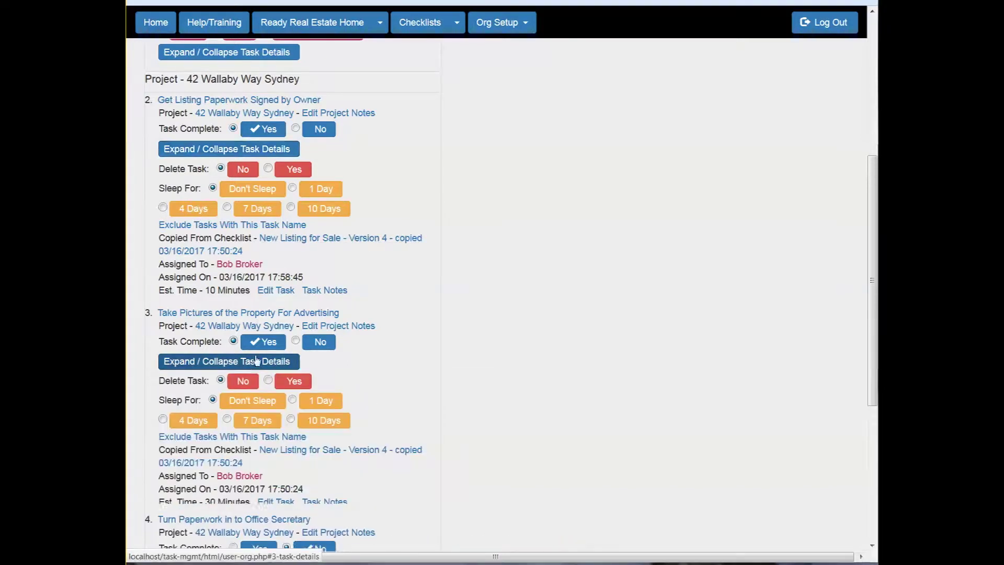
click(294, 381)
Put the Turn Paperwork in to Office Secretary task to sleep for 7 Days and process the task updates
scroll(306, 332, down, 5)
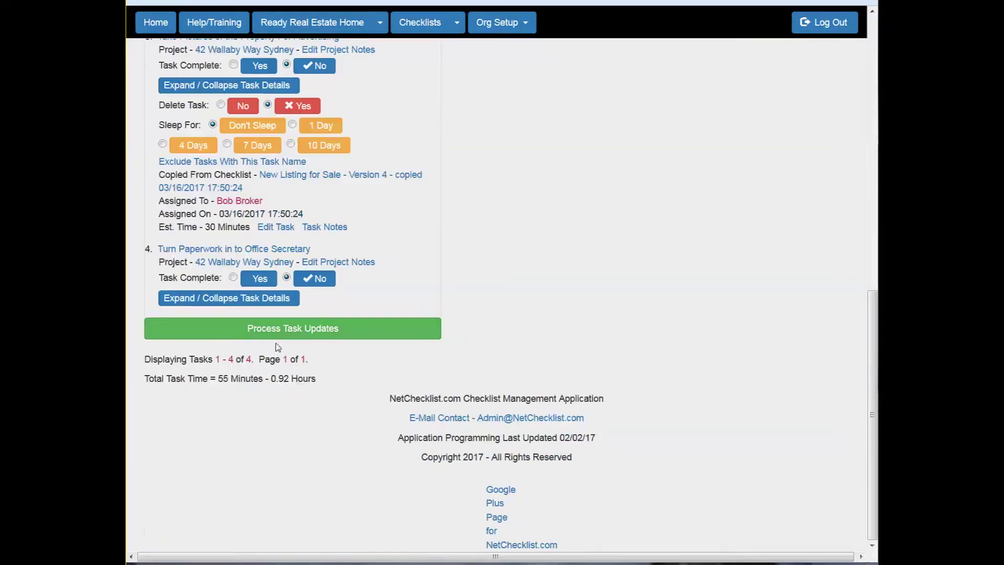
click(257, 299)
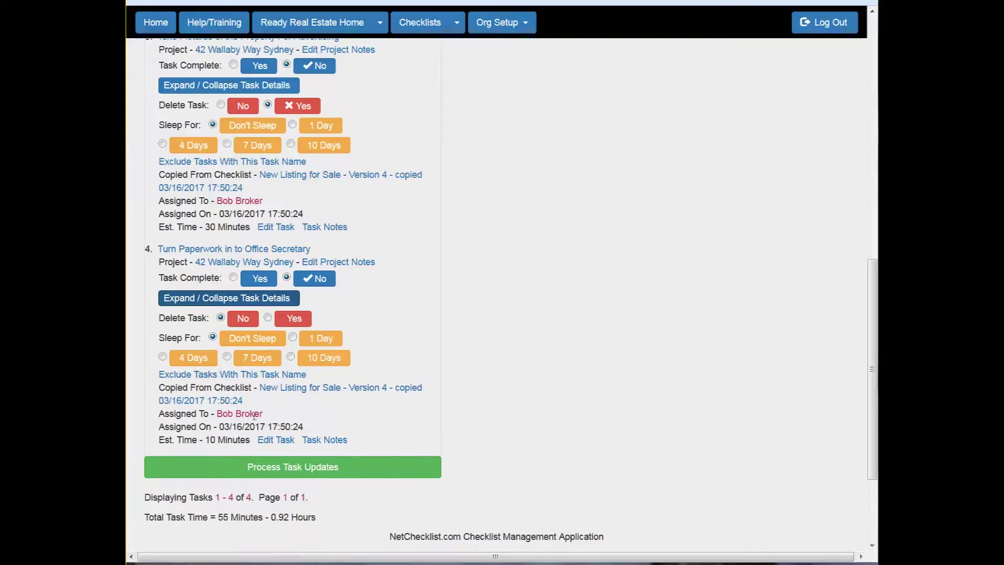
click(252, 359)
click(269, 470)
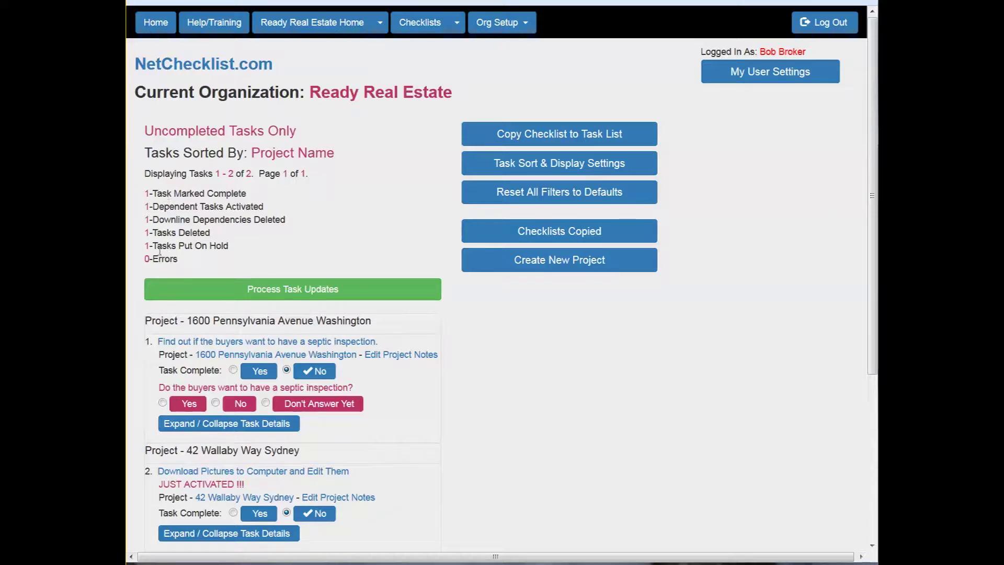
Set Delete Task to Yes for Download Pictures to Computer and Edit Them, collapse its details, and process the task updates
drag(157, 234, 230, 246)
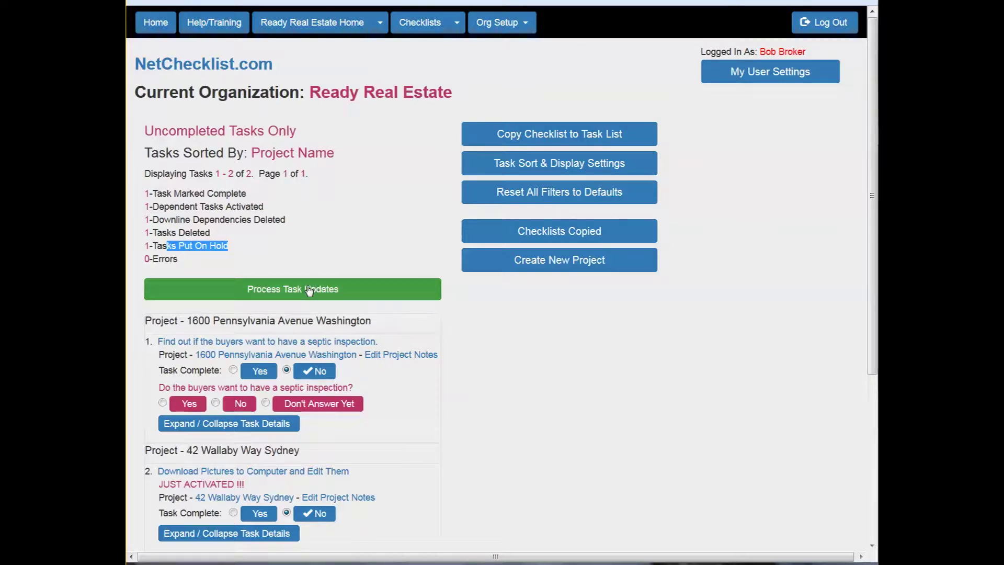
scroll(234, 320, down, 5)
click(236, 300)
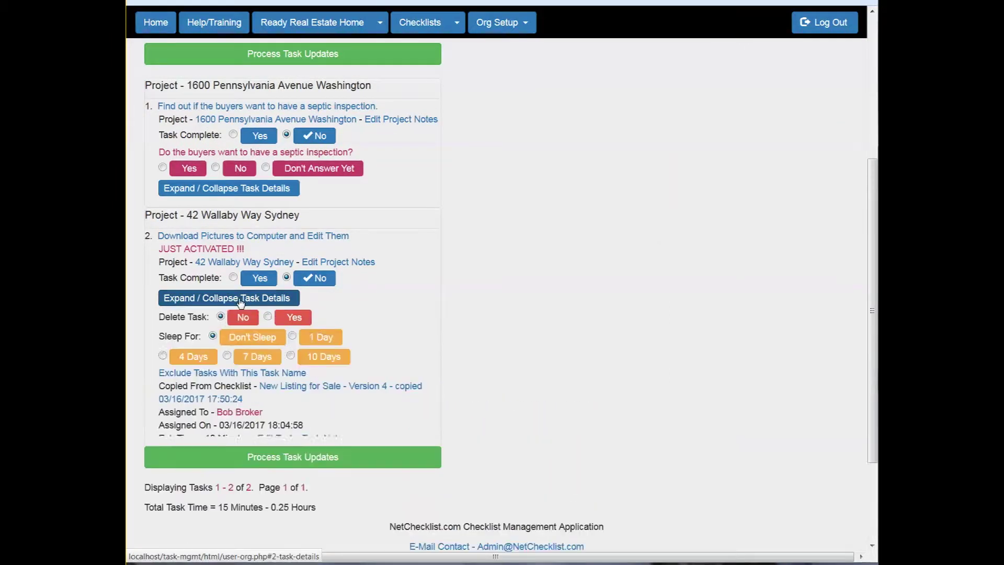
click(295, 318)
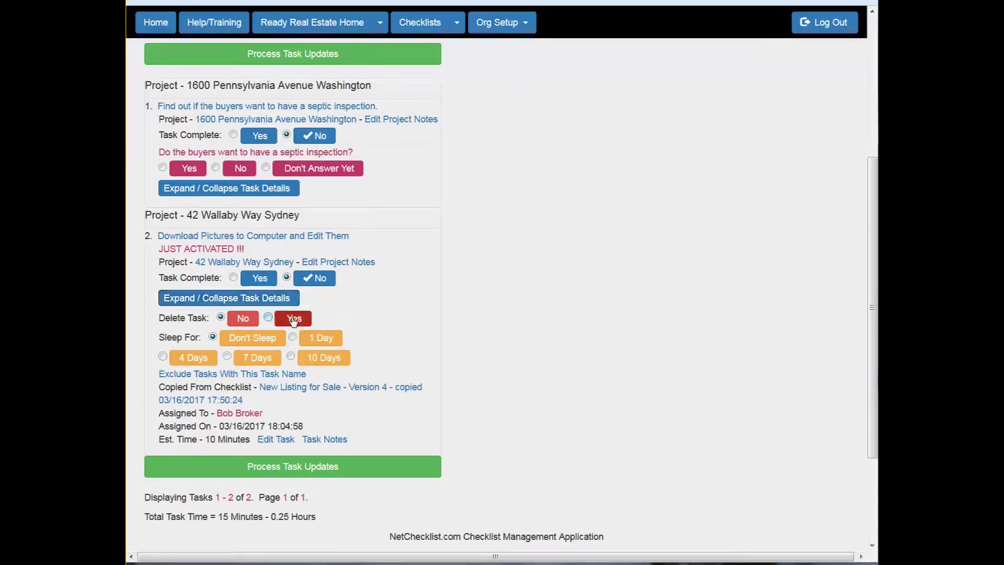
click(209, 298)
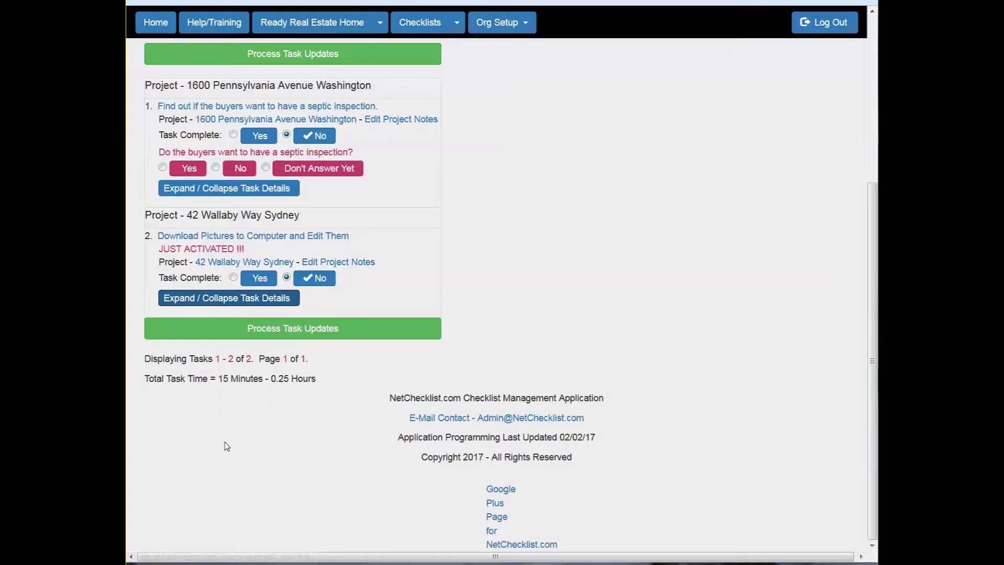
click(252, 301)
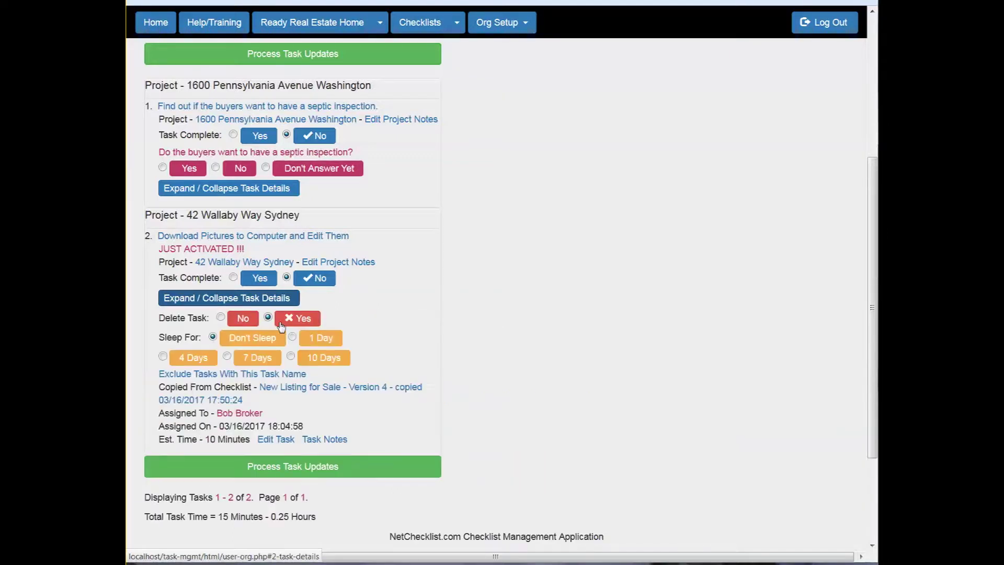
click(284, 318)
click(235, 297)
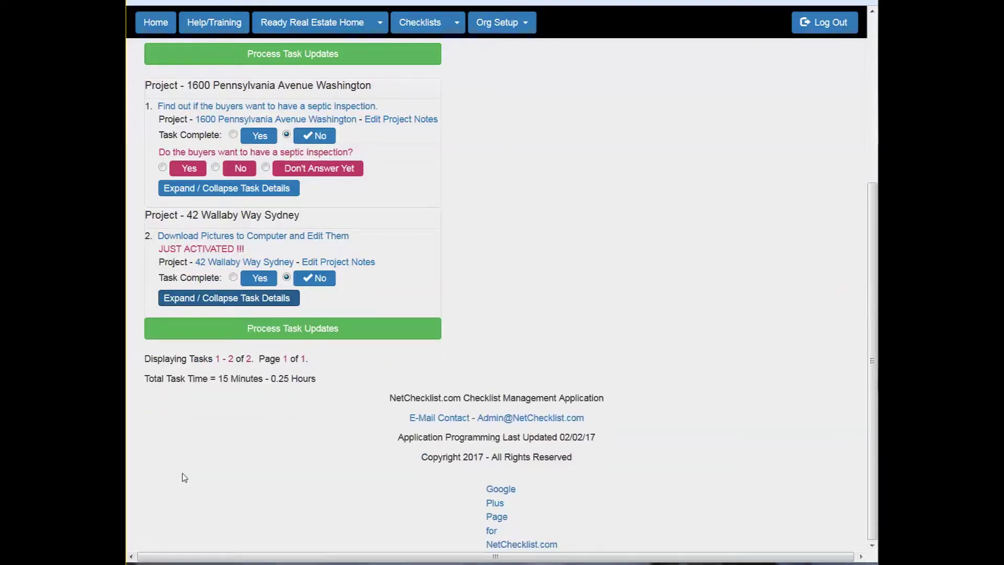
click(306, 328)
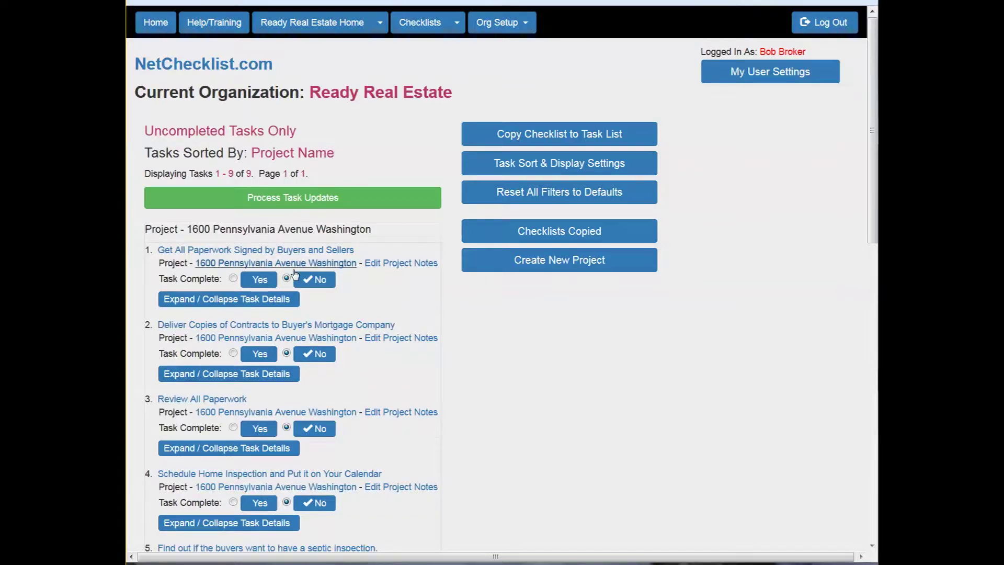
Expand the details of Get All Paperwork Signed by Buyers and Sellers, try its completion, delete and sleep options, and set Sleep For to 4 Days
click(260, 302)
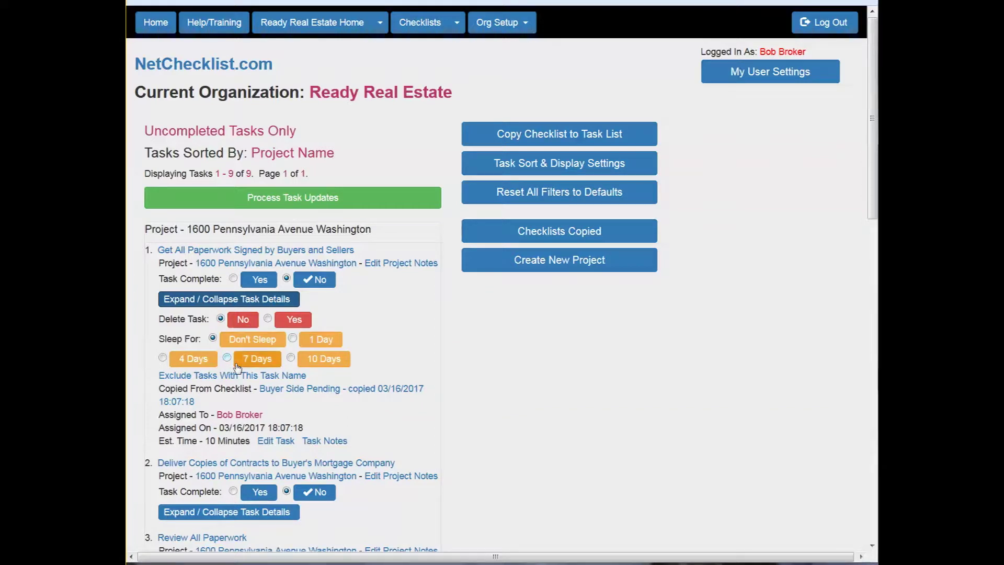
click(256, 281)
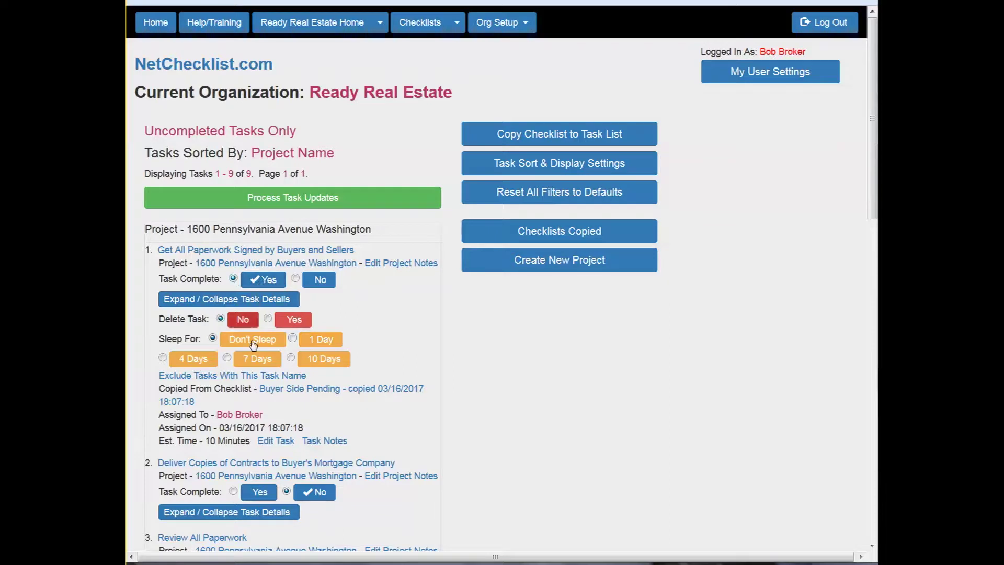
click(327, 341)
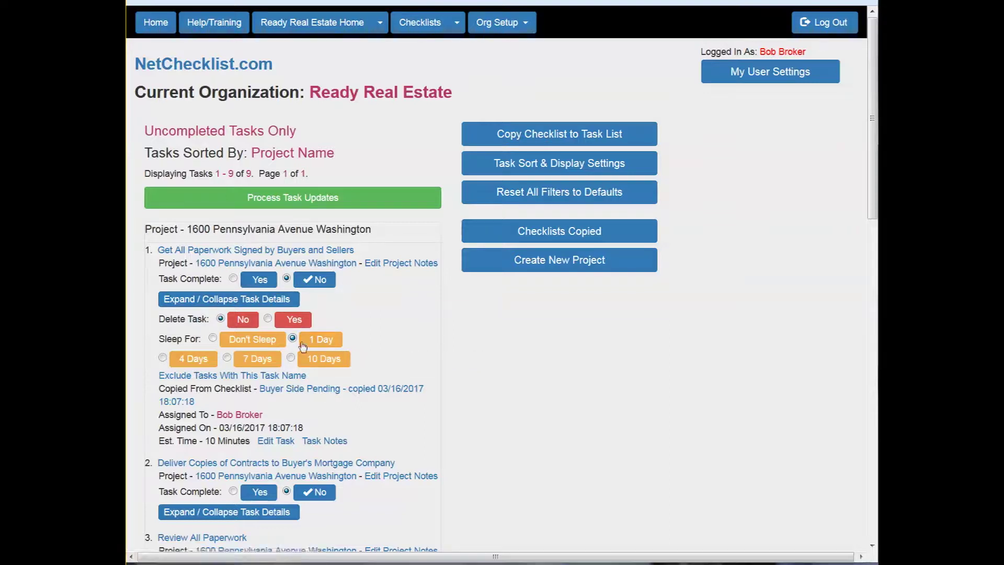
click(260, 280)
click(252, 338)
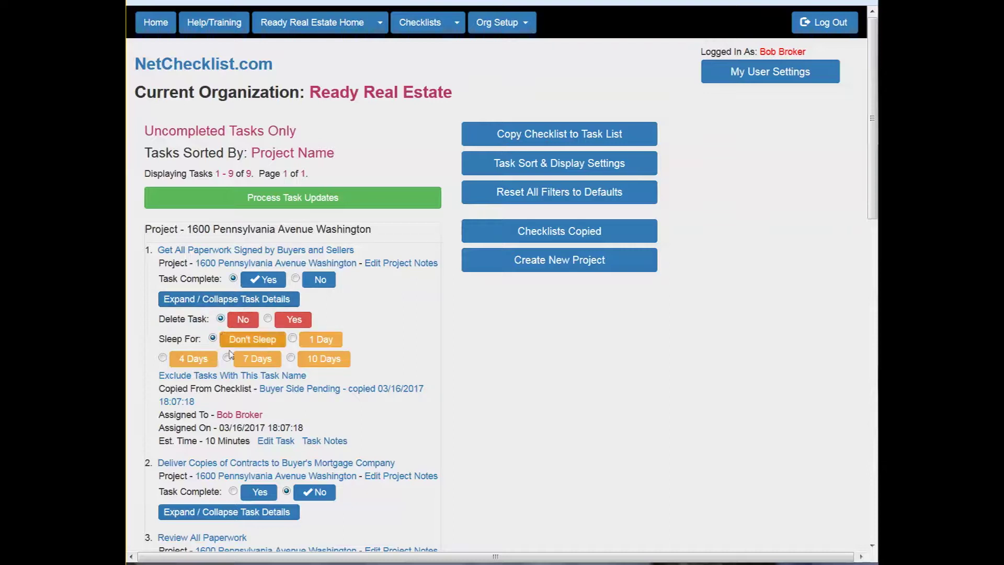
click(294, 320)
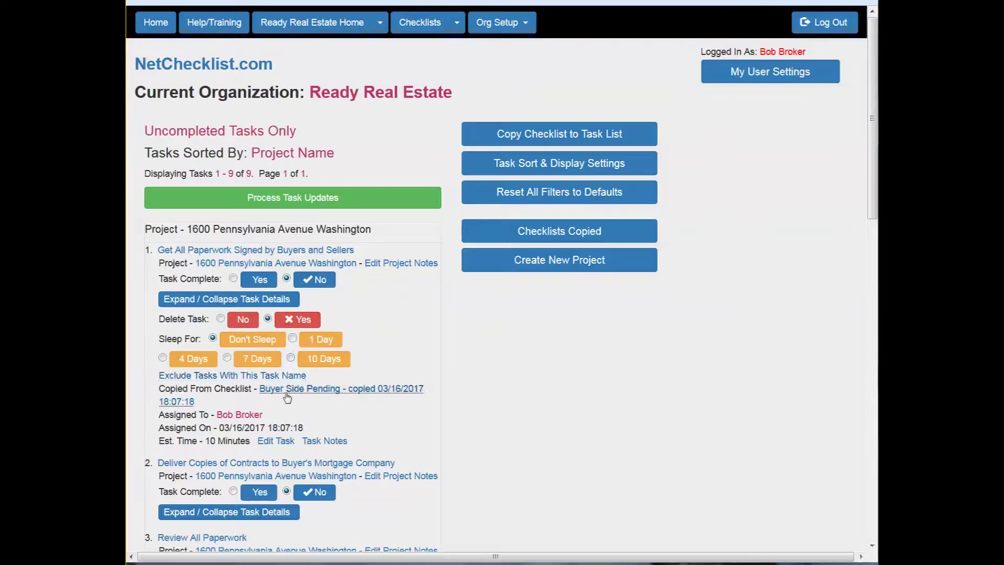
click(196, 361)
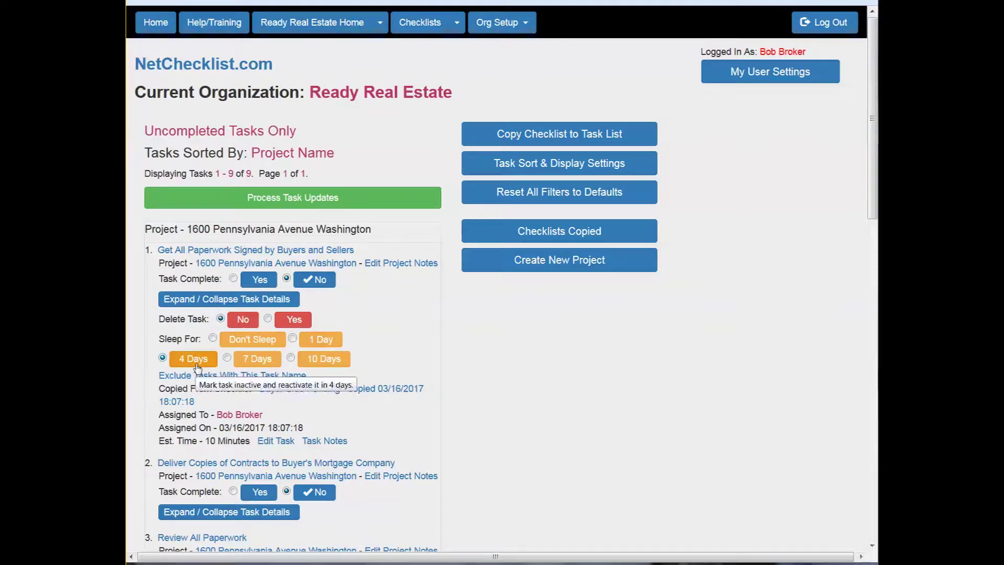
Try answering No to the septic inspection question in the 1600 Pennsylvania Avenue Washington project, and set Task Complete back to No
scroll(397, 280, down, 8)
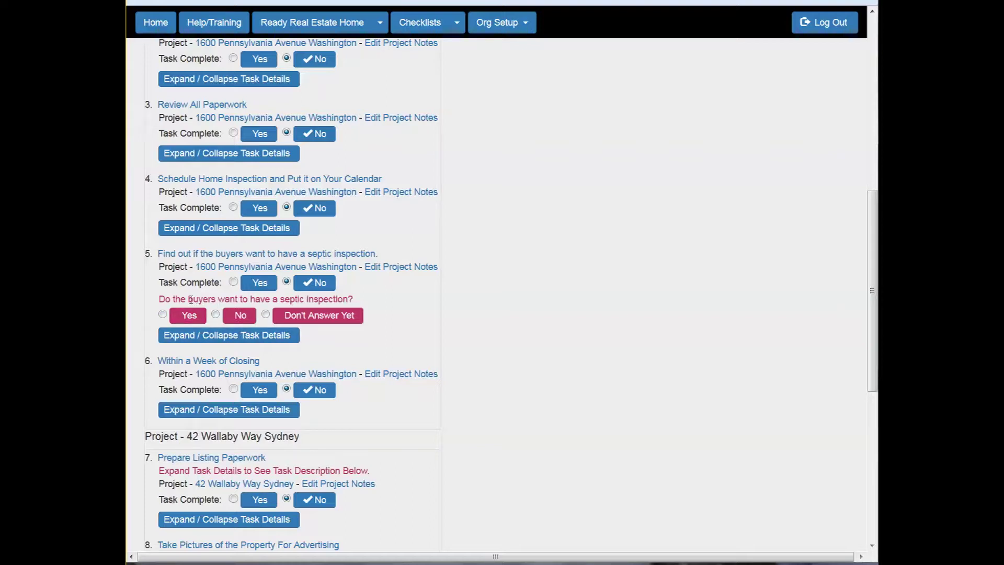
drag(210, 299, 353, 297)
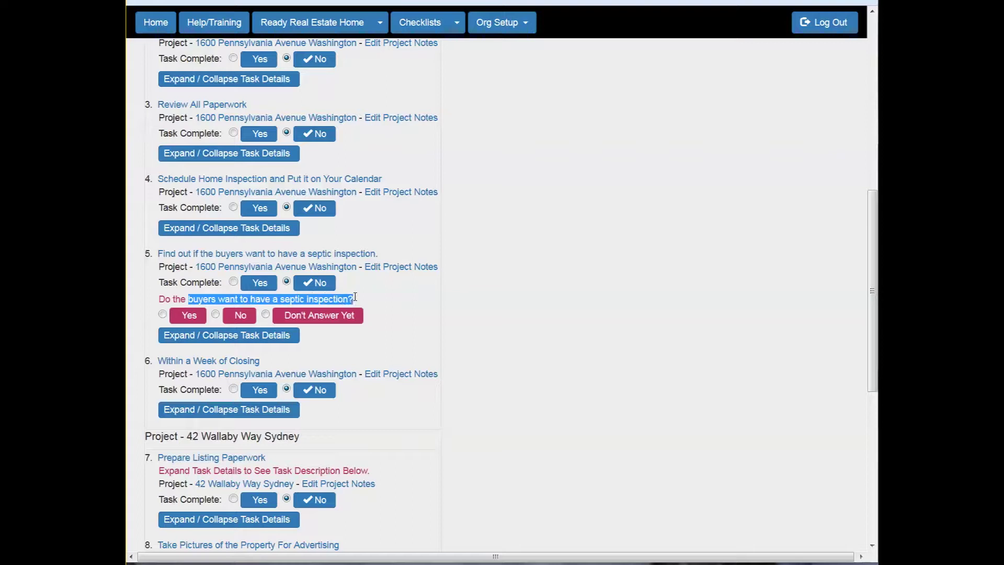
click(239, 315)
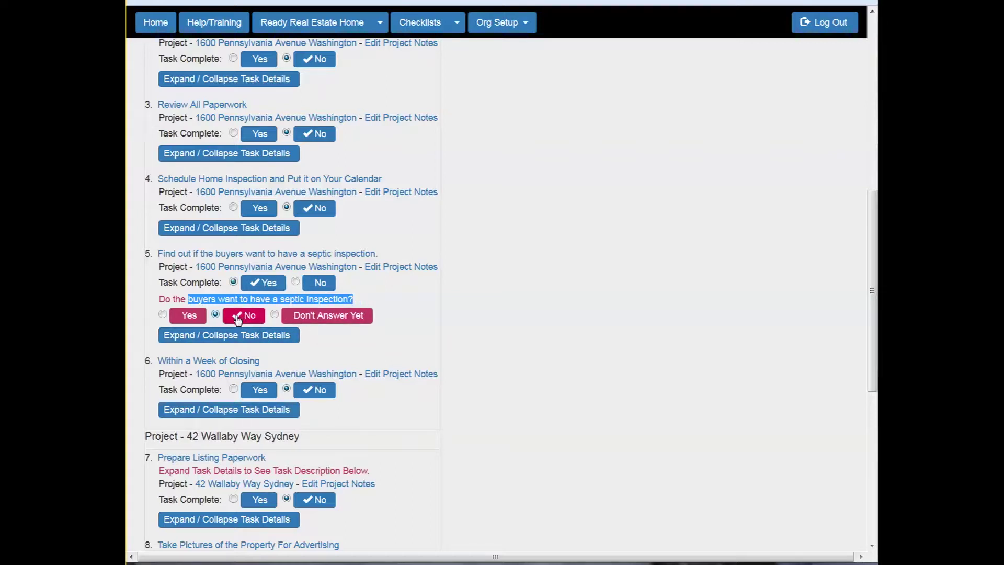
click(386, 284)
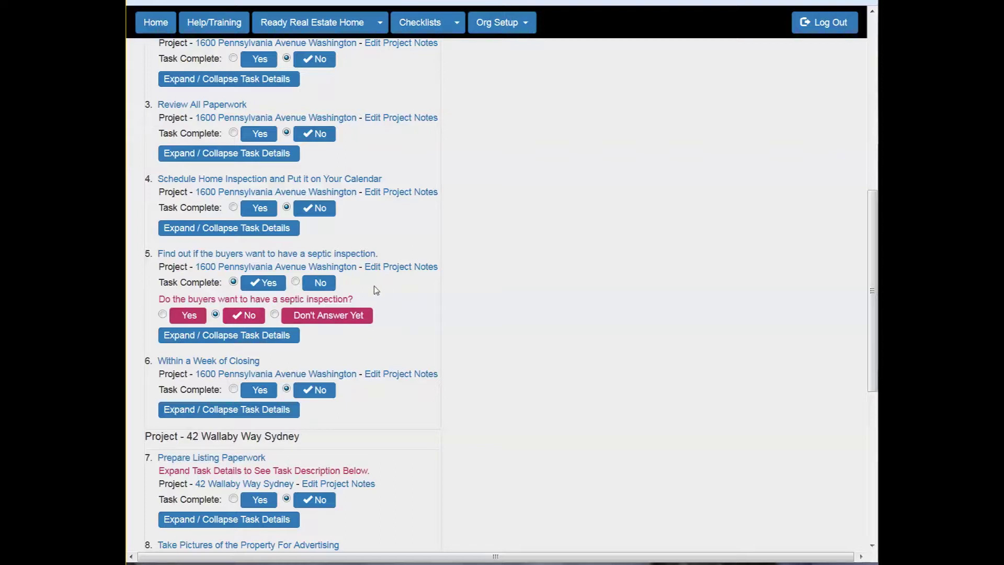
click(319, 283)
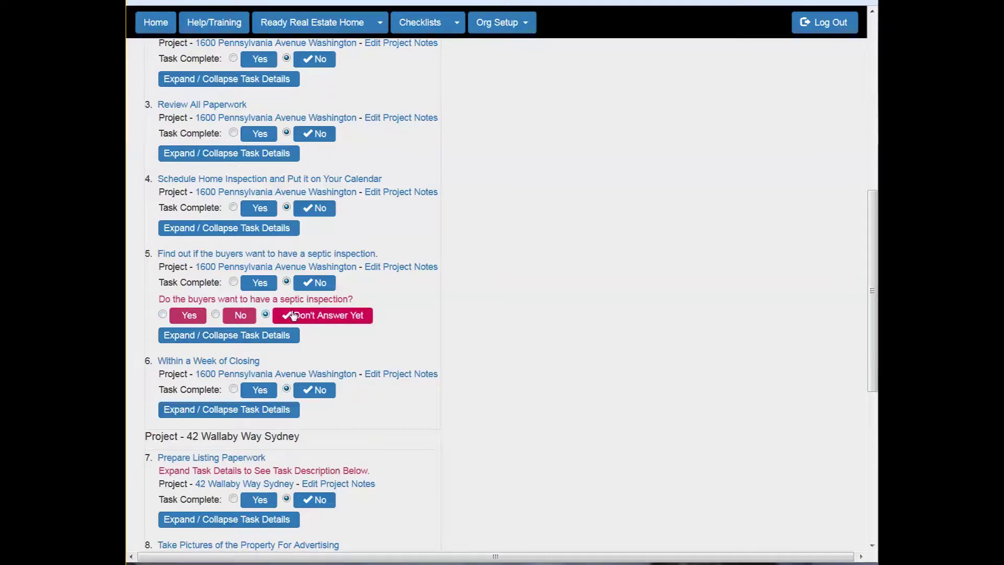
Set Task Complete to Yes for the septic inspection task without answering its question, process the task updates, and review the result summary
click(258, 284)
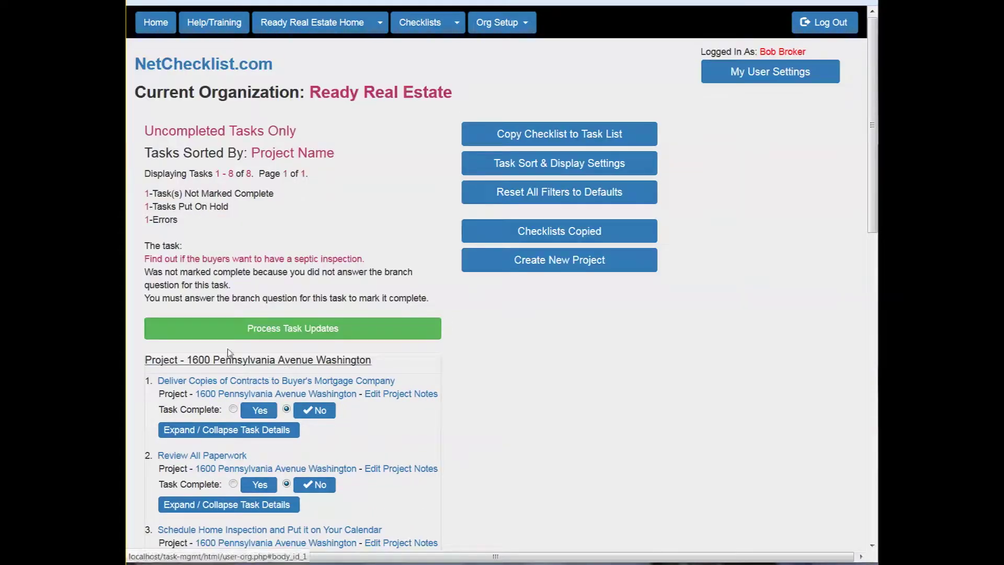
drag(153, 192, 323, 194)
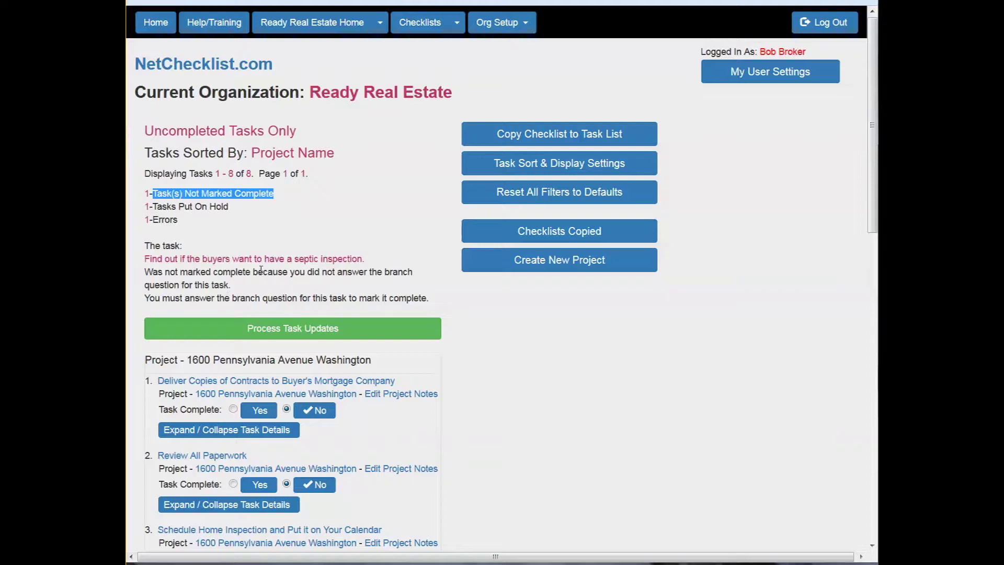
Try different question answers, completion settings and a 1 Day sleep on the Find out if the buyers want to have a septic inspection task
scroll(260, 268, down, 12)
scroll(253, 287, up, 5)
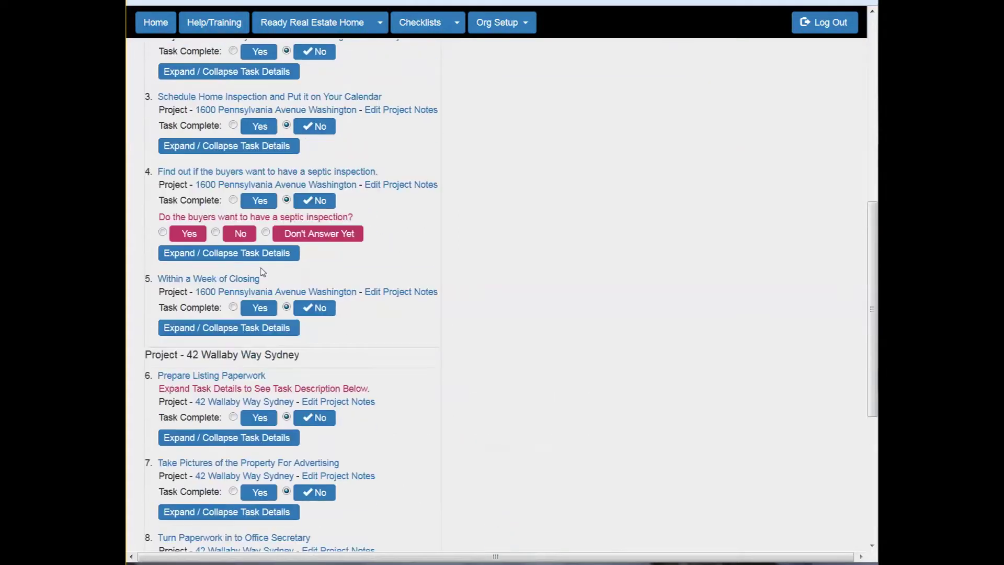
scroll(219, 356, up, 1)
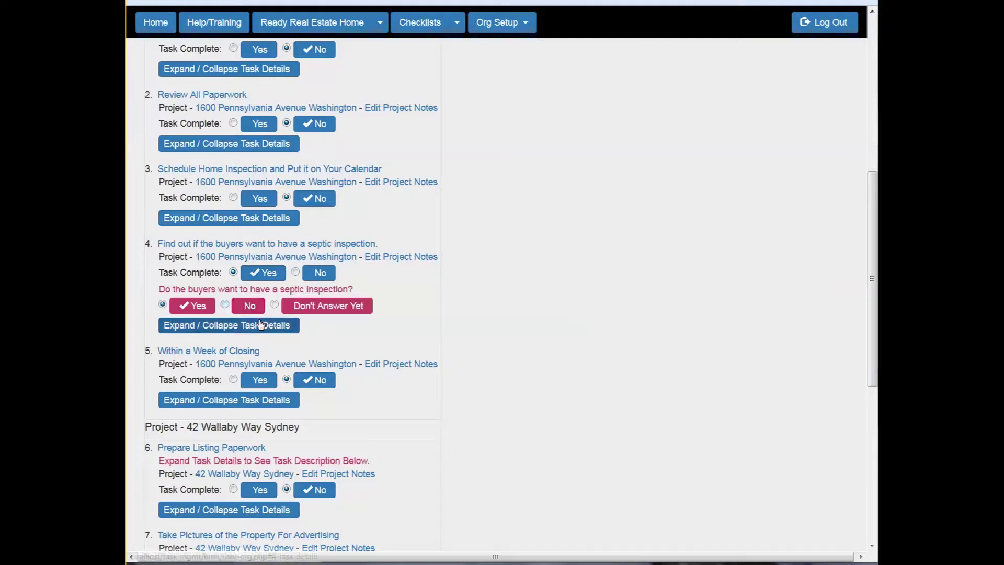
click(320, 307)
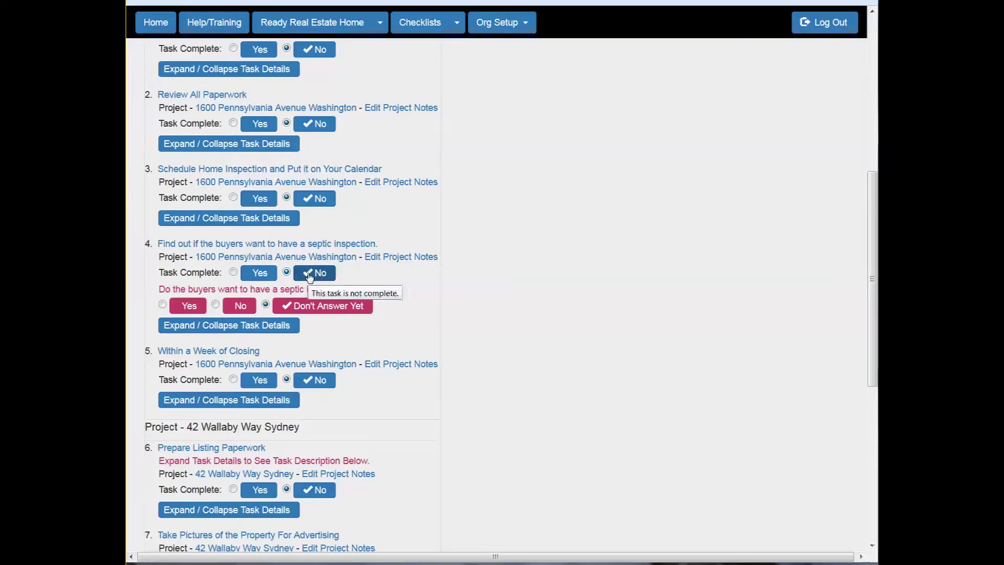
click(259, 274)
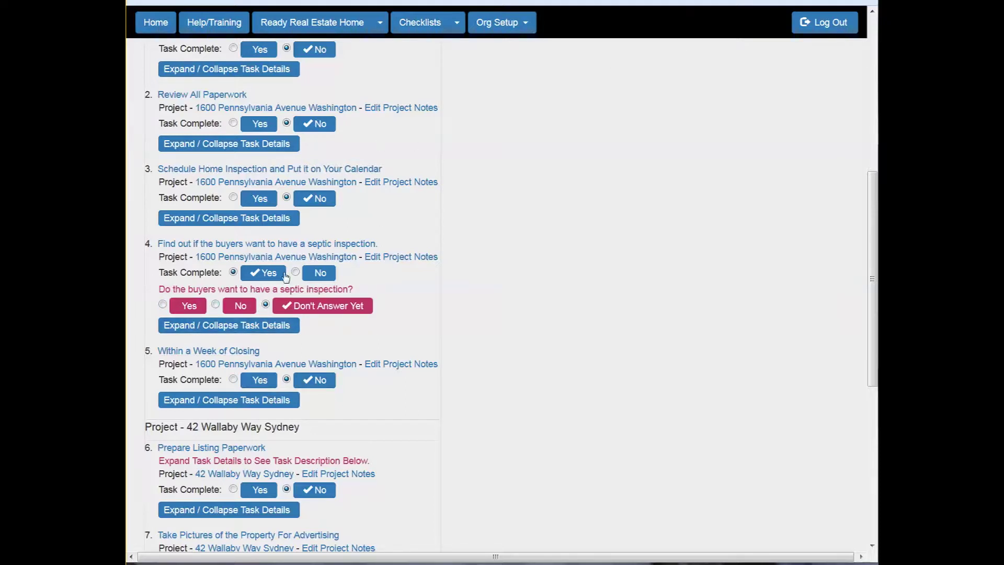
click(199, 325)
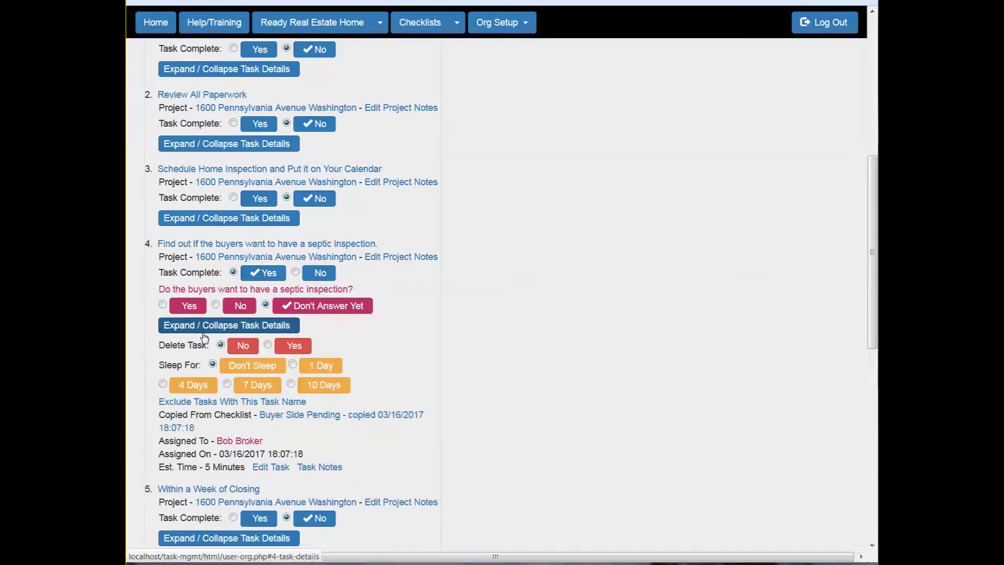
click(186, 306)
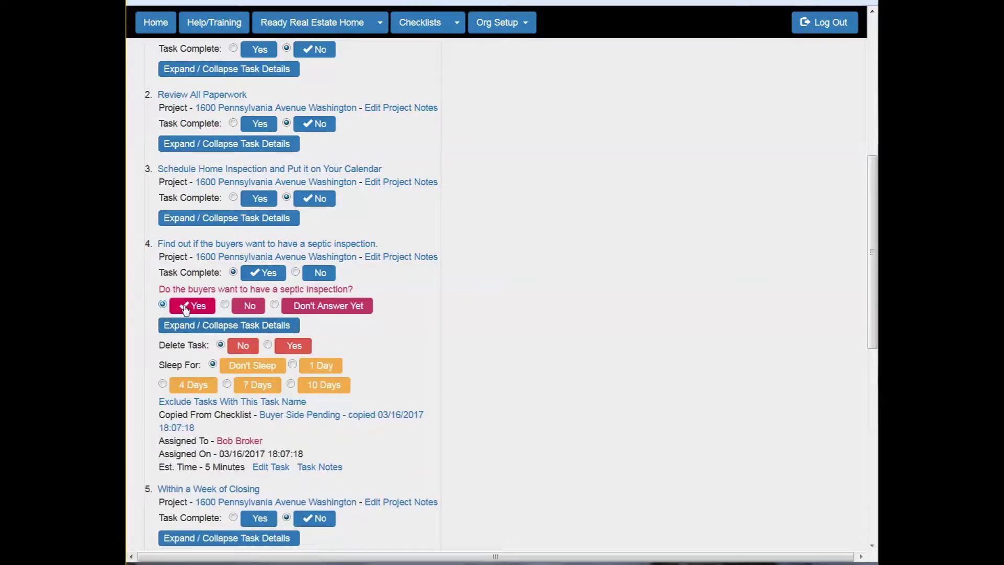
click(313, 366)
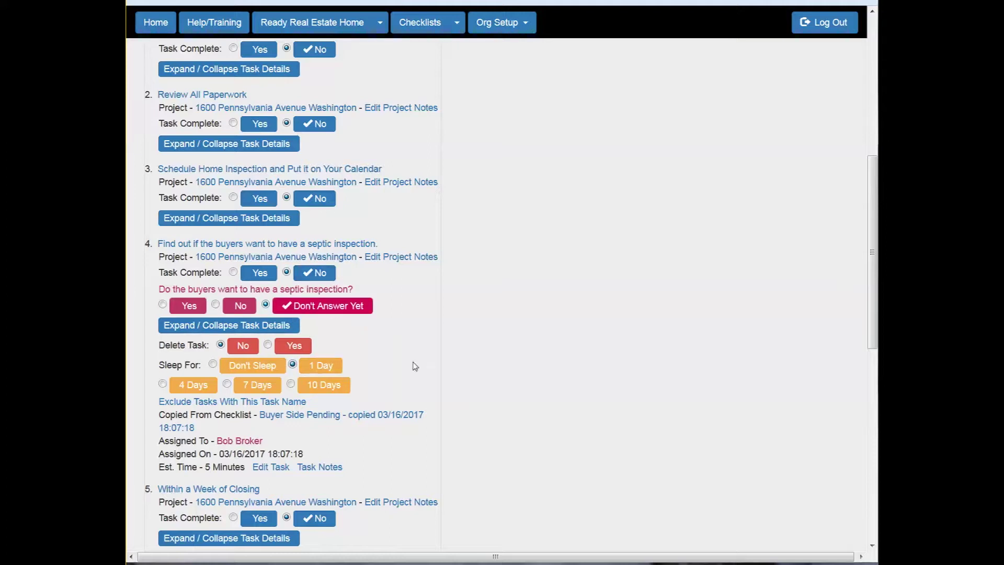
Answer Yes to the septic inspection question so its task is set complete, and process the task updates
click(188, 306)
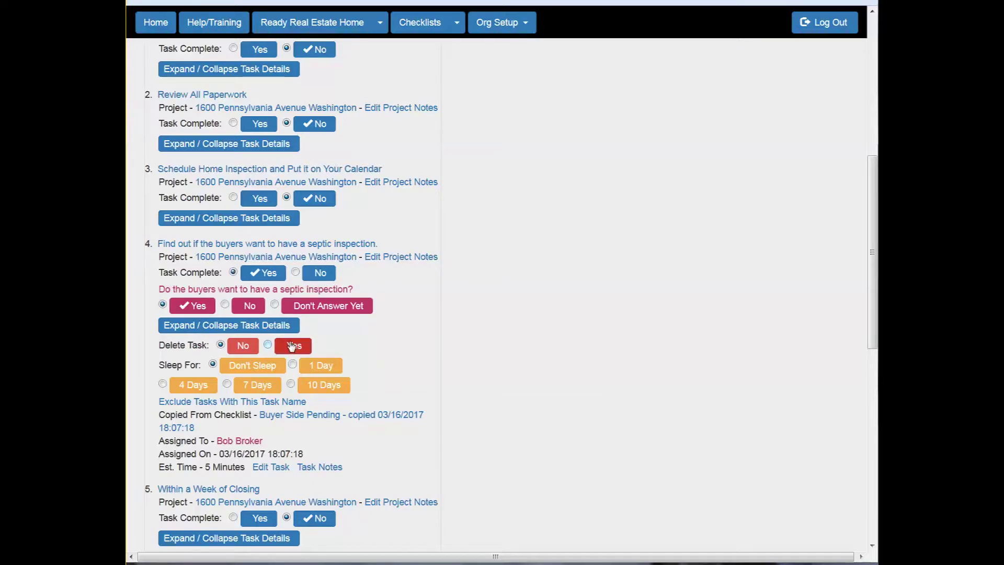
scroll(285, 350, up, 7)
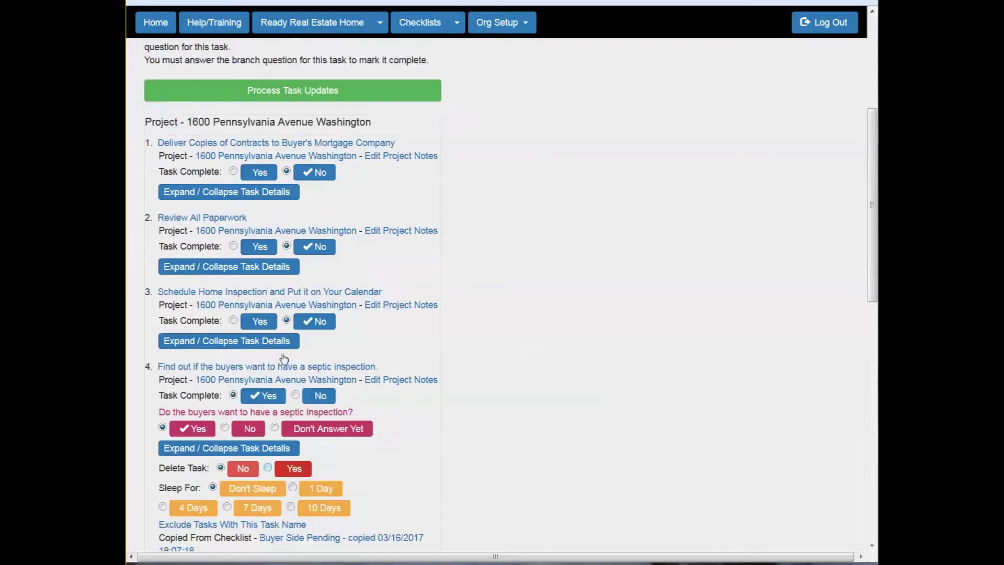
click(275, 330)
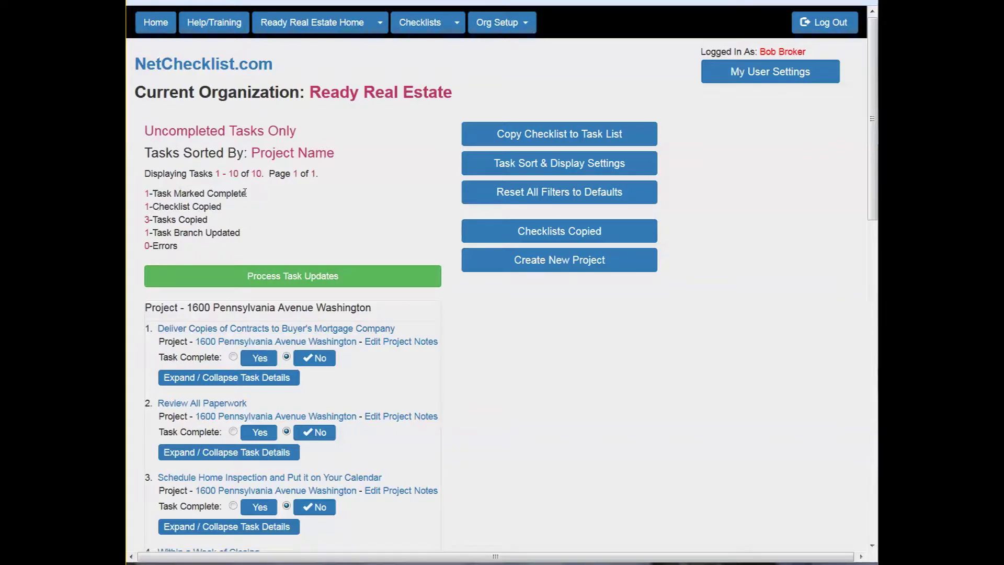
Review the update summary for copied checklists and tasks, look over the task list, and check the current sort order
drag(152, 206, 248, 214)
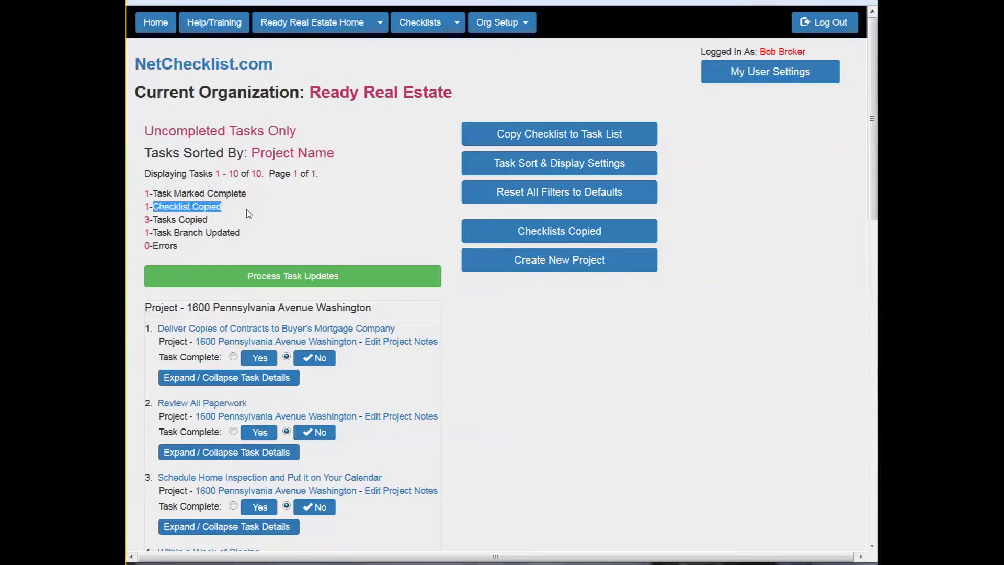
drag(157, 220, 228, 219)
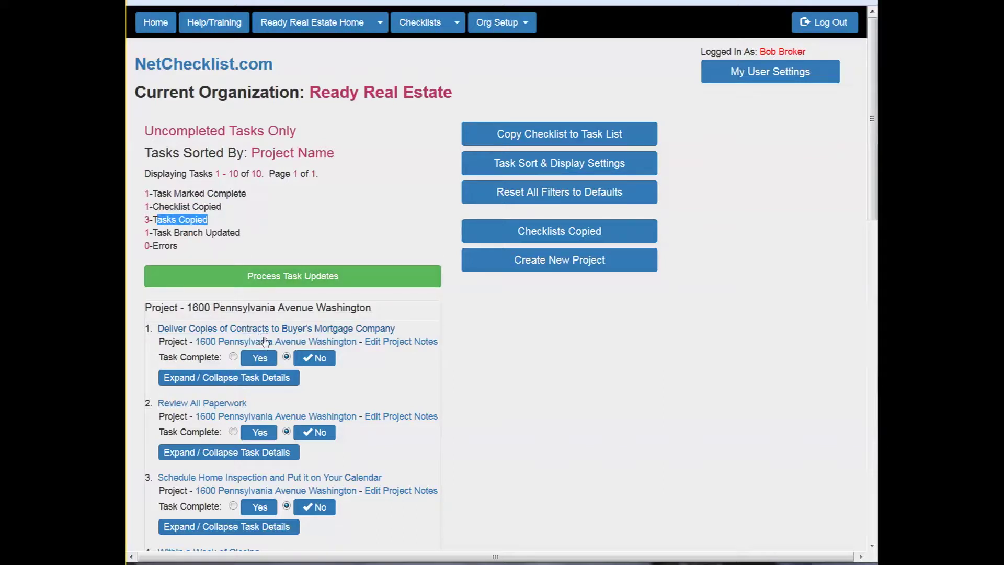
scroll(261, 351, down, 12)
scroll(260, 361, up, 12)
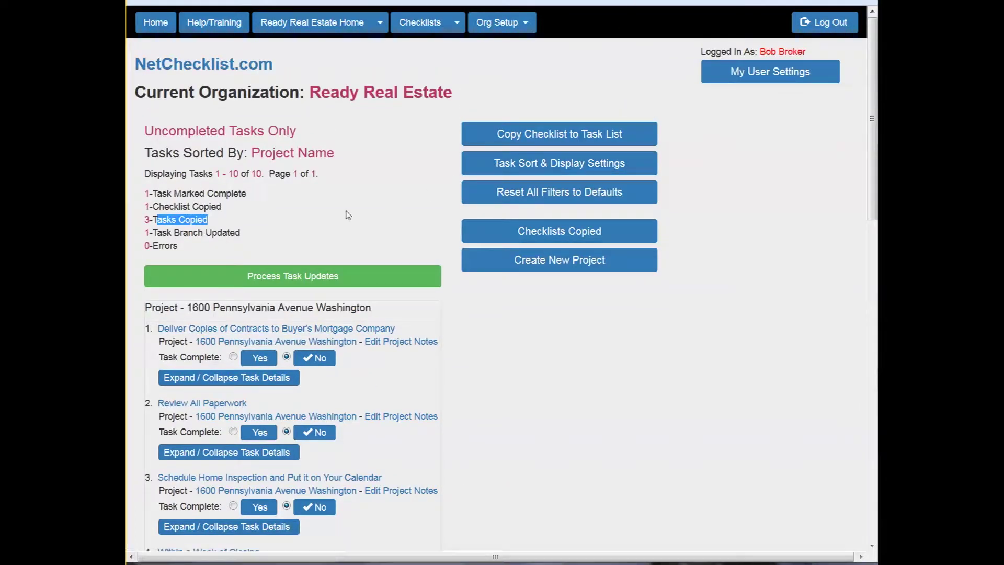
drag(146, 152, 337, 151)
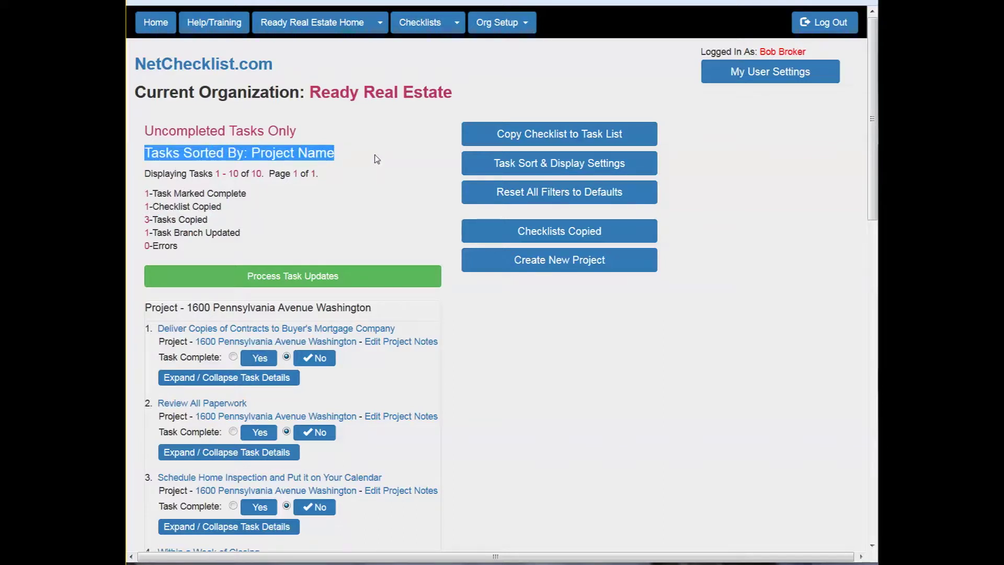
click(377, 159)
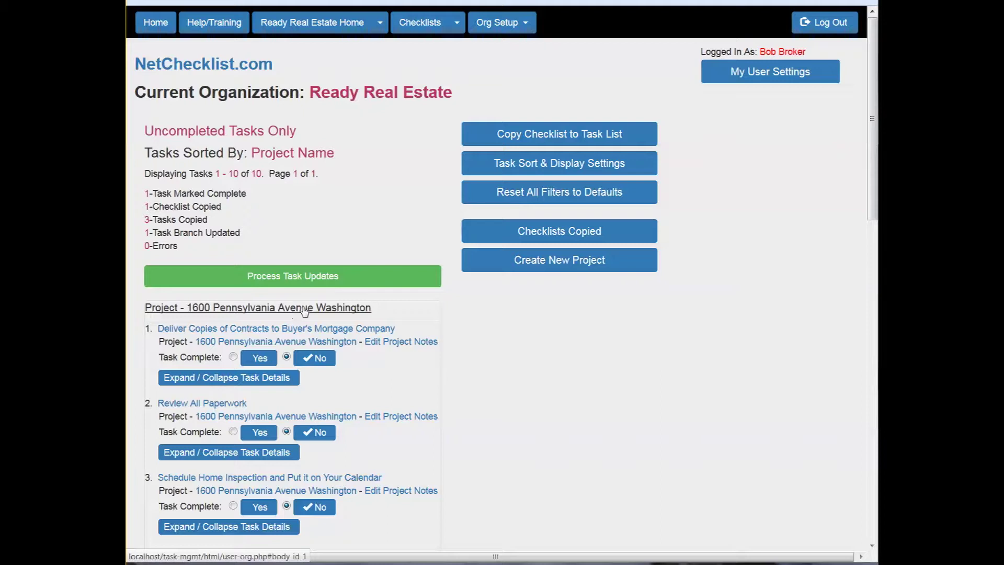
Expand and collapse the details of Deliver Copies of Contracts to Buyer's Mortgage Company, and look through the tasks listed under both projects
click(228, 378)
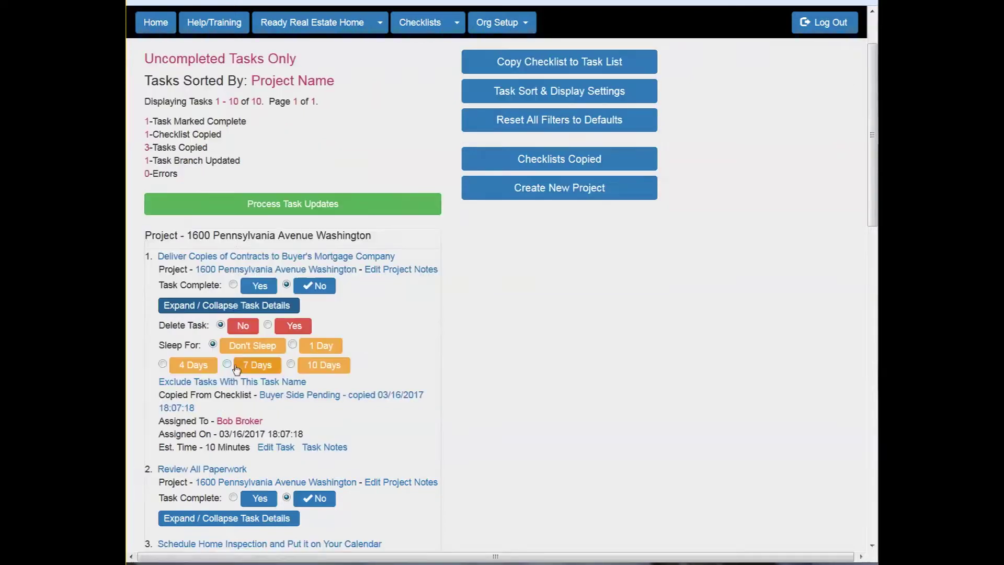
click(228, 308)
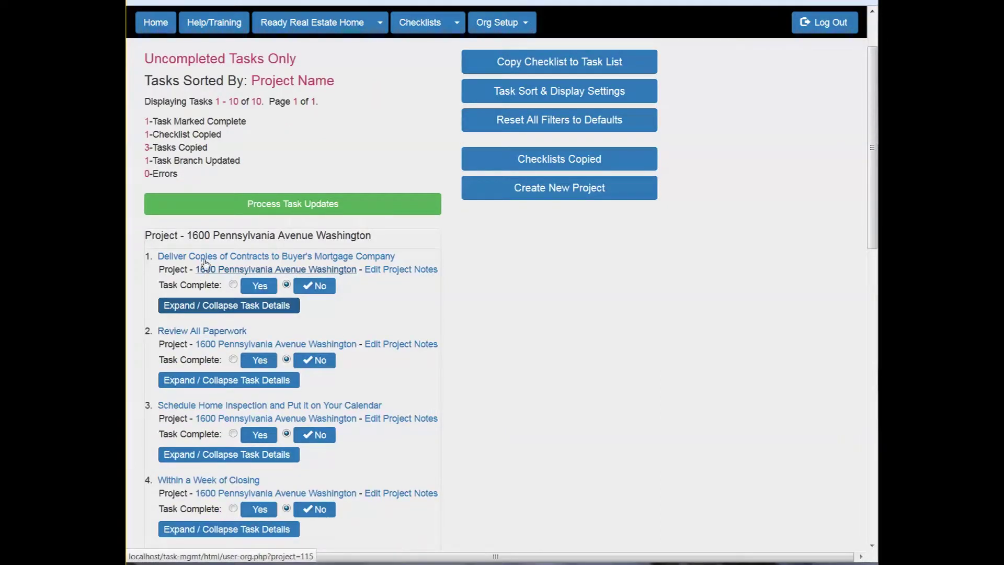
scroll(314, 293, down, 12)
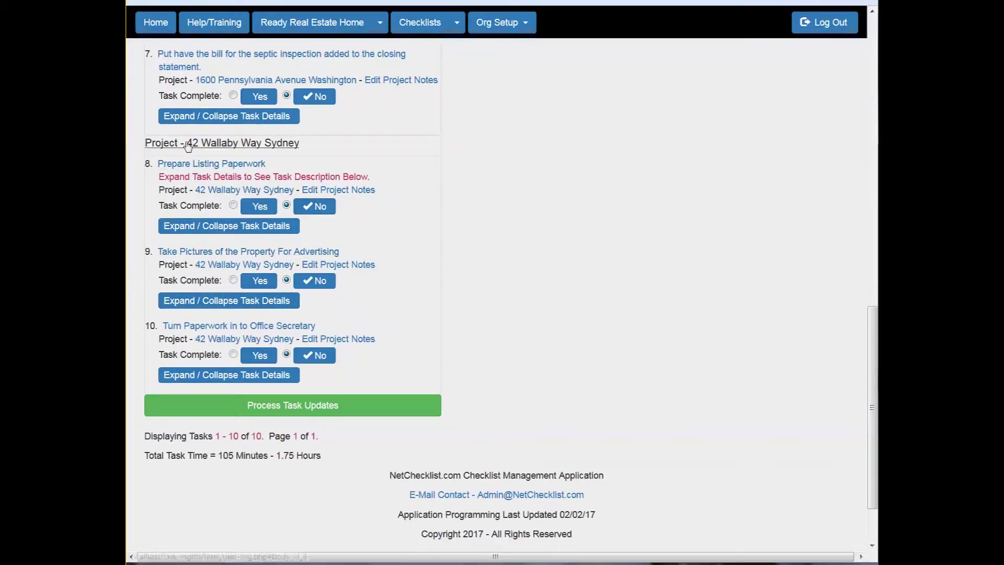
scroll(214, 244, up, 5)
scroll(214, 244, up, 8)
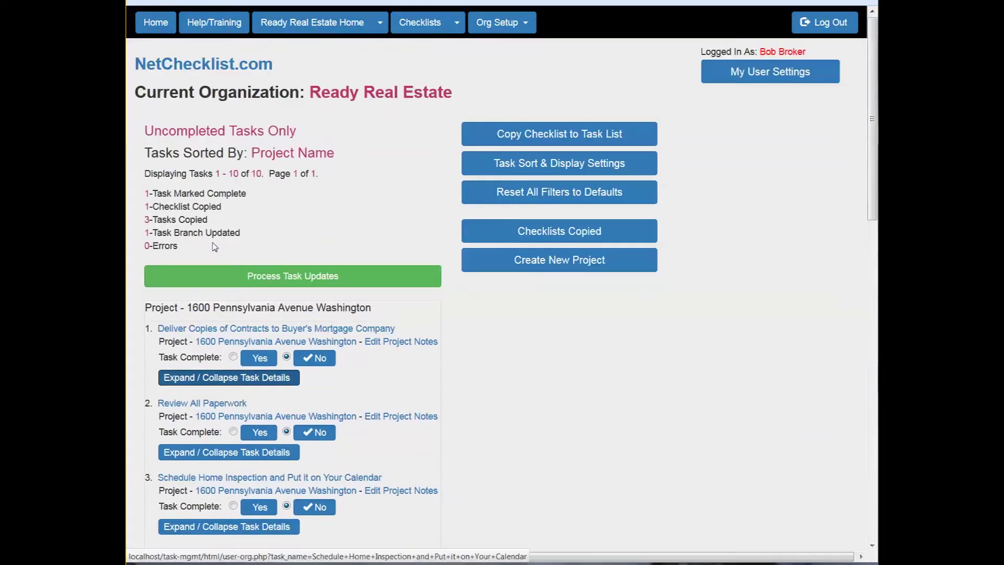
scroll(264, 264, down, 1)
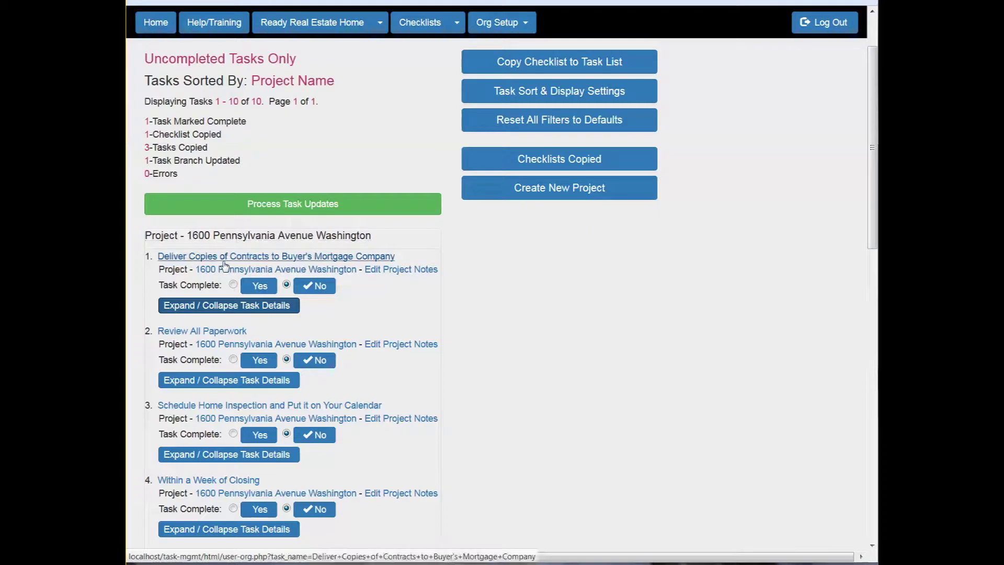
scroll(212, 271, down, 1)
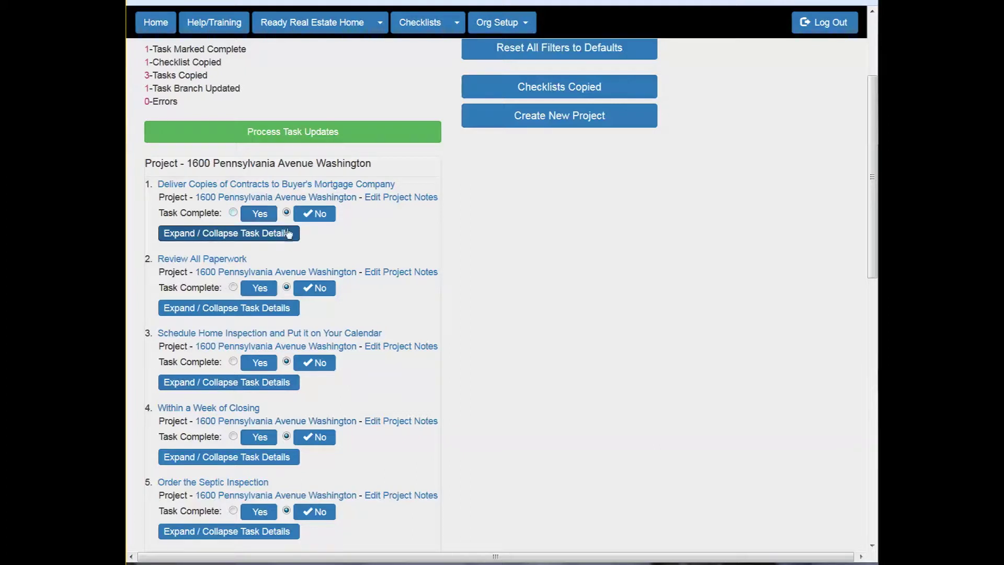
scroll(256, 268, down, 3)
scroll(256, 268, down, 6)
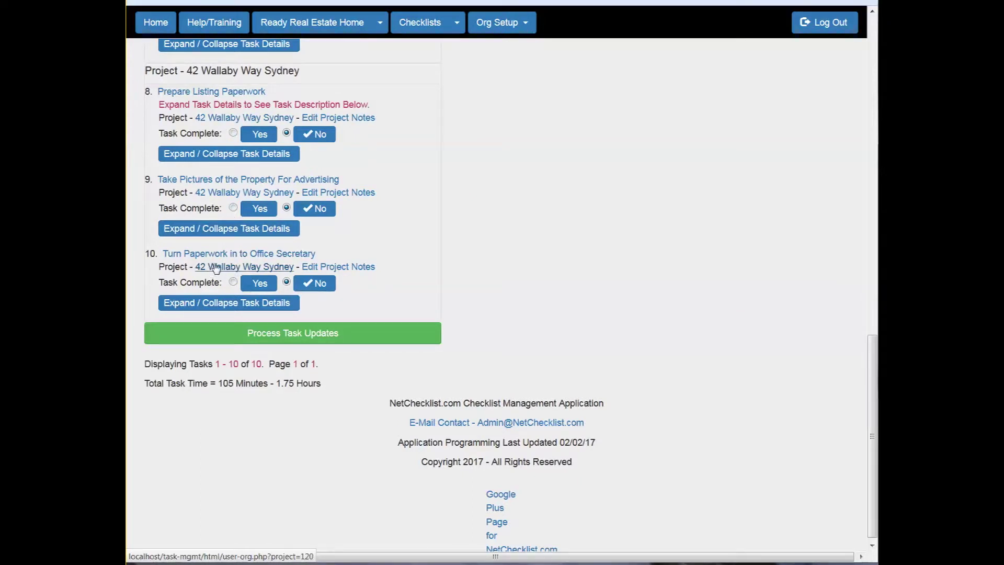
Collapse the task groups of the Washington and Sydney projects, and re-expand the Washington group to look through its tasks
scroll(216, 268, up, 12)
scroll(240, 236, down, 3)
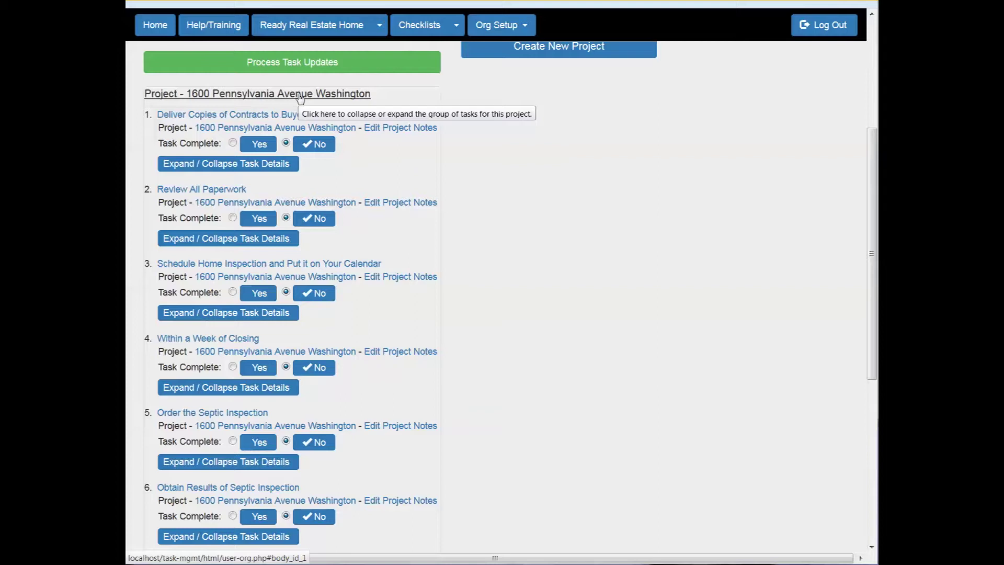
click(300, 95)
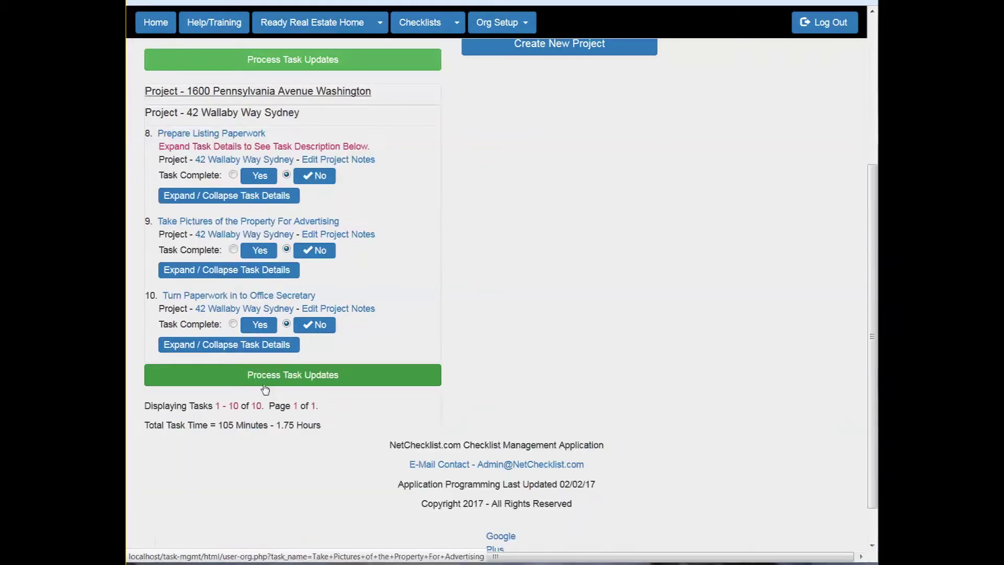
click(235, 112)
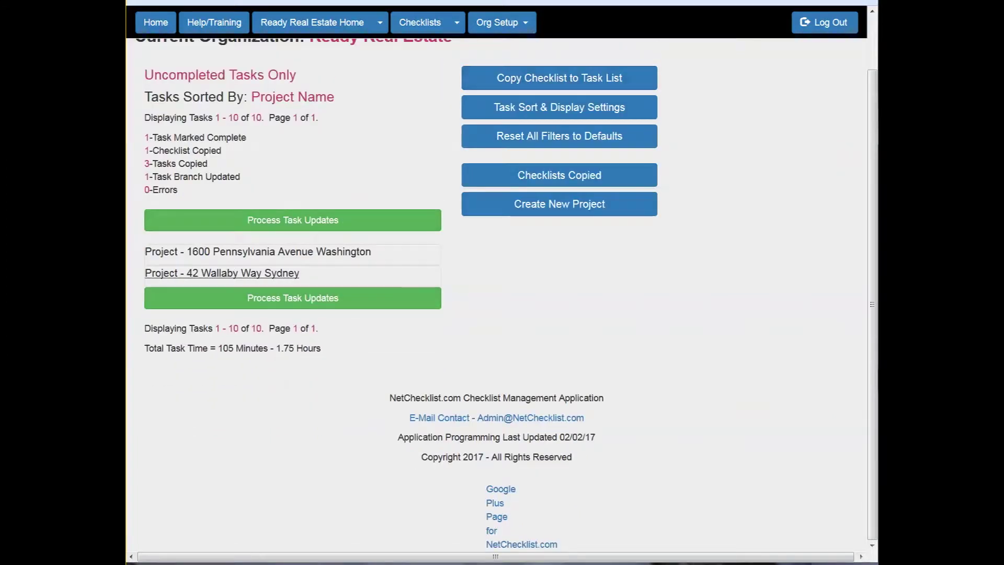
click(238, 253)
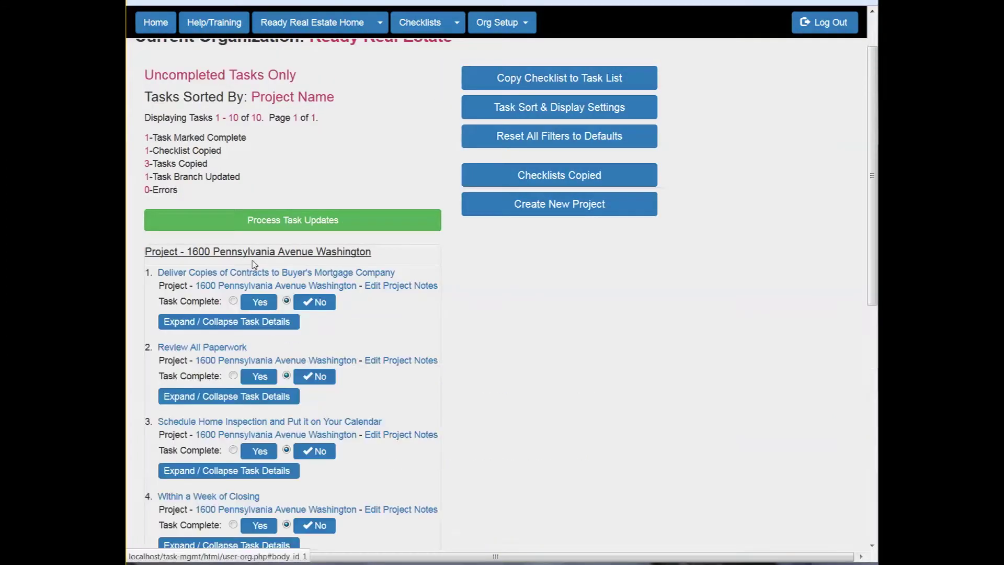
scroll(267, 383, down, 3)
scroll(267, 384, down, 3)
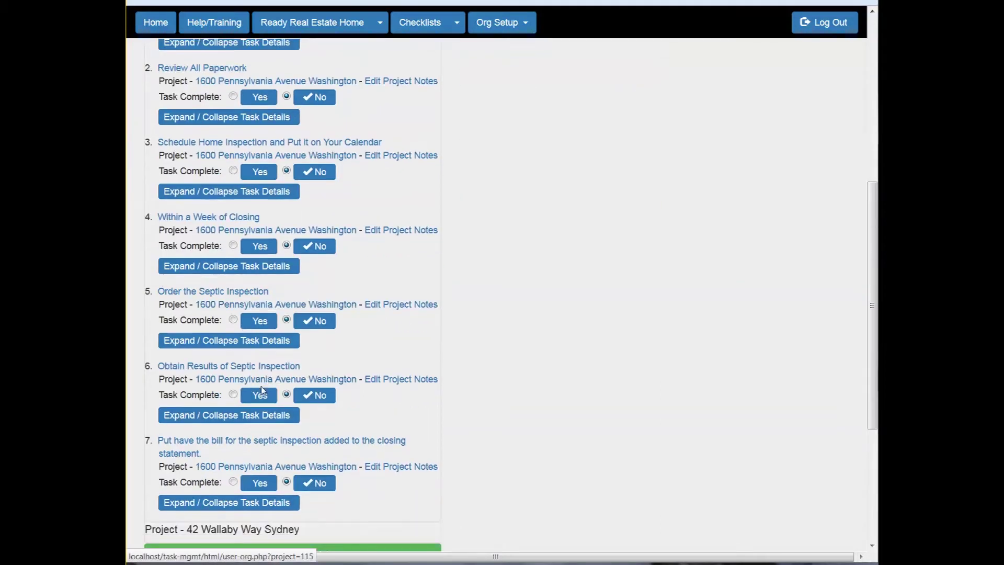
scroll(262, 393, up, 3)
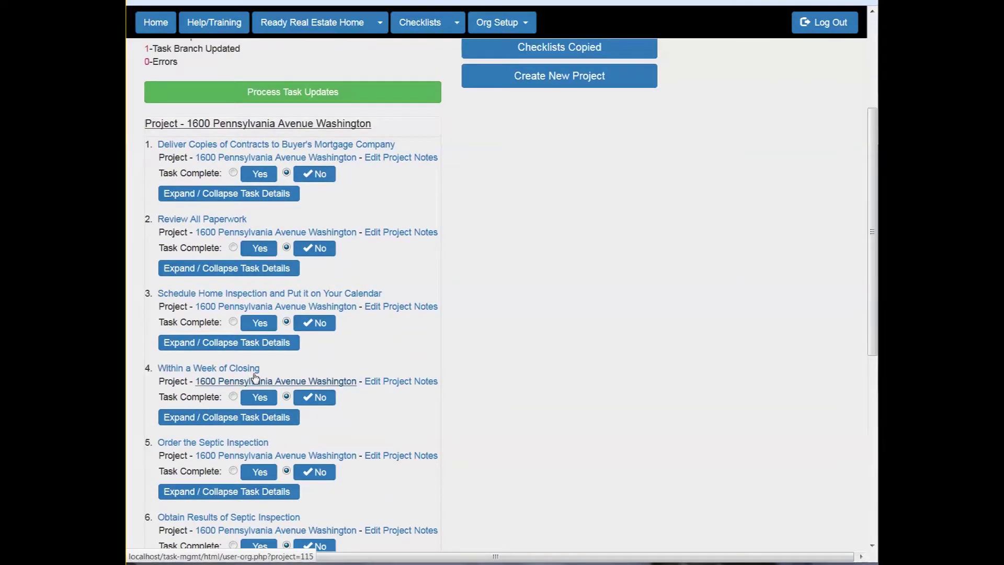
Put Deliver Copies of Contracts to Buyer's Mortgage Company to sleep for 4 Days and process the task updates
scroll(258, 381, up, 2)
click(249, 262)
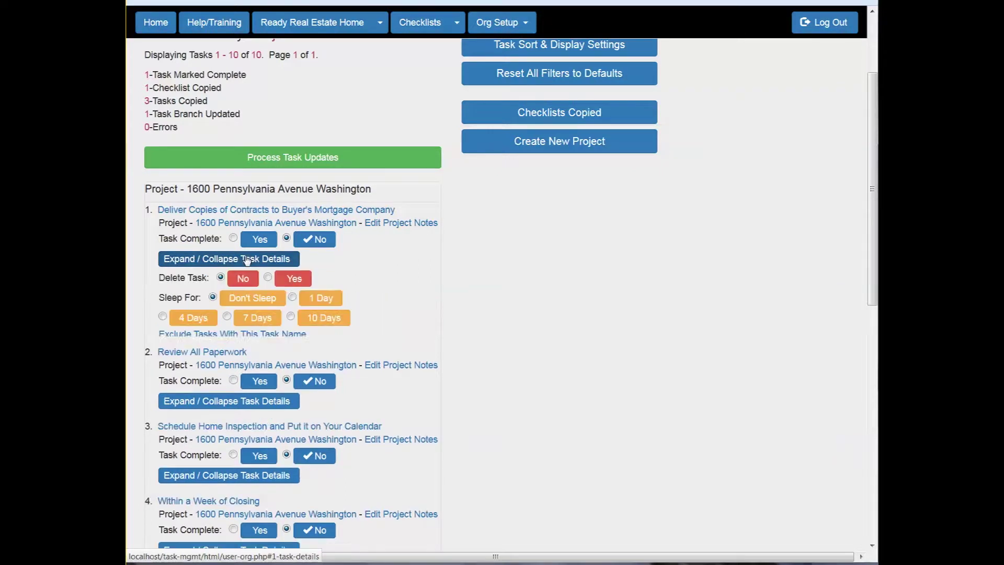
click(199, 320)
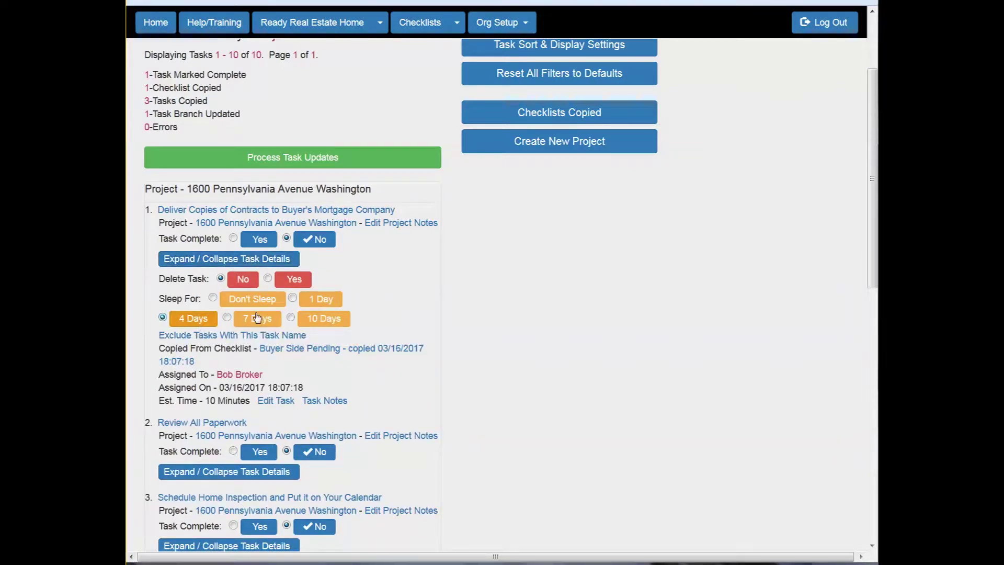
click(232, 260)
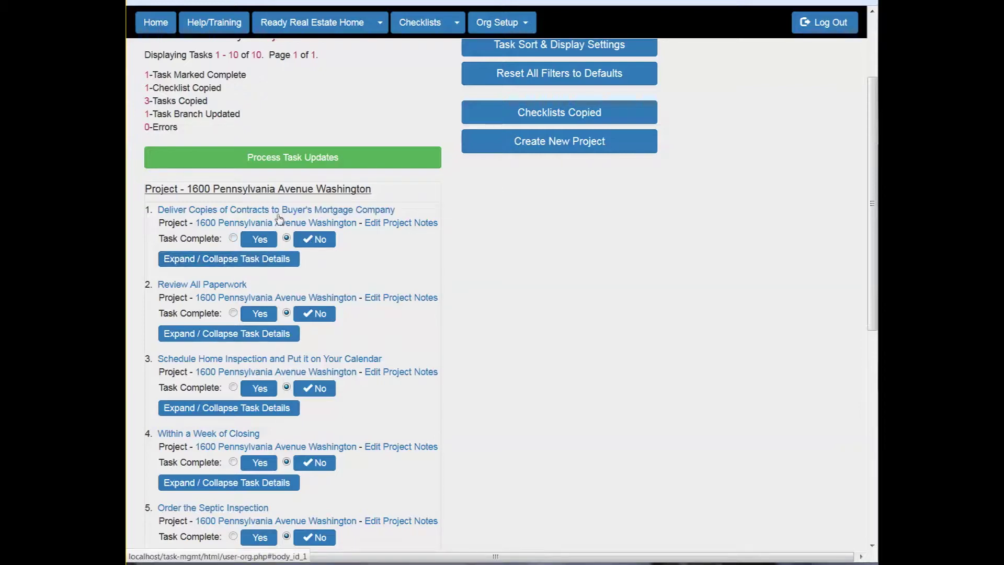
click(270, 190)
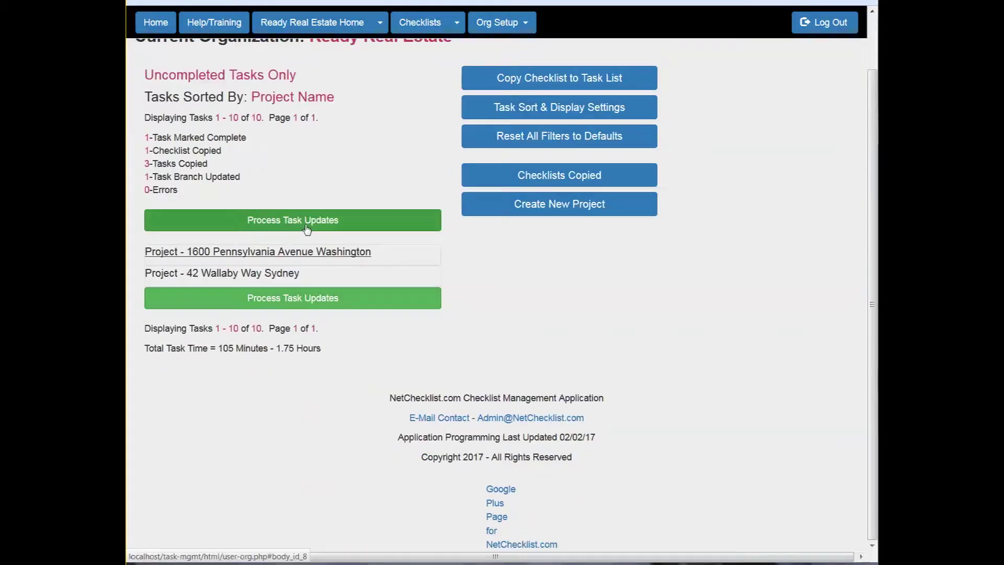
click(286, 224)
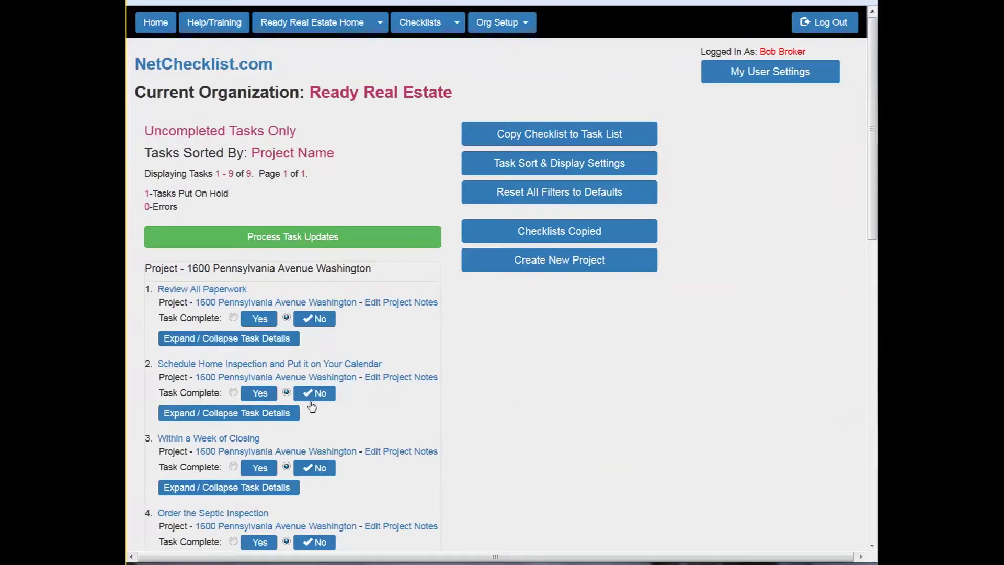
Mark Review All Paperwork and Schedule Home Inspection and Put it on Your Calendar complete, and process the task updates
click(257, 272)
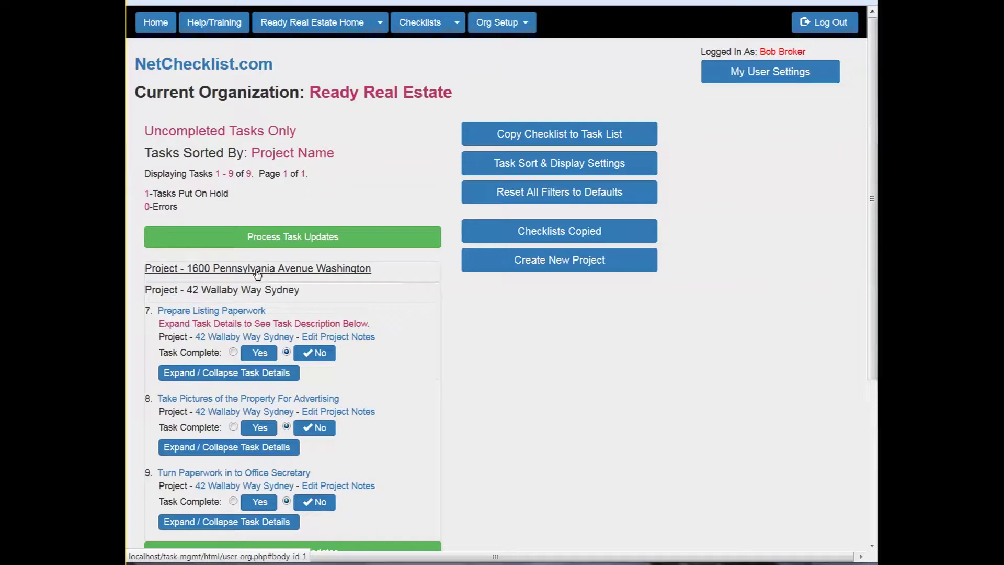
click(256, 269)
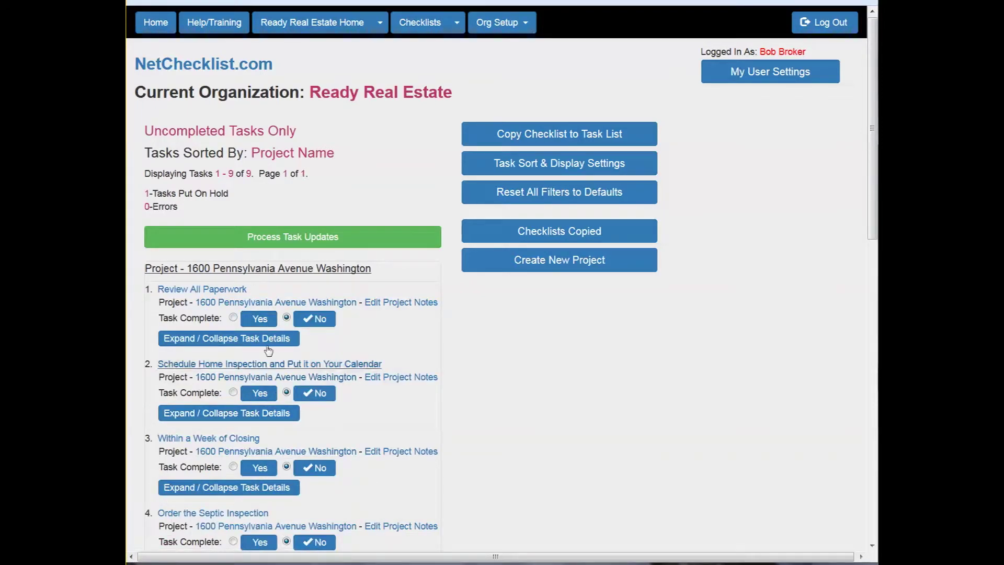
click(260, 319)
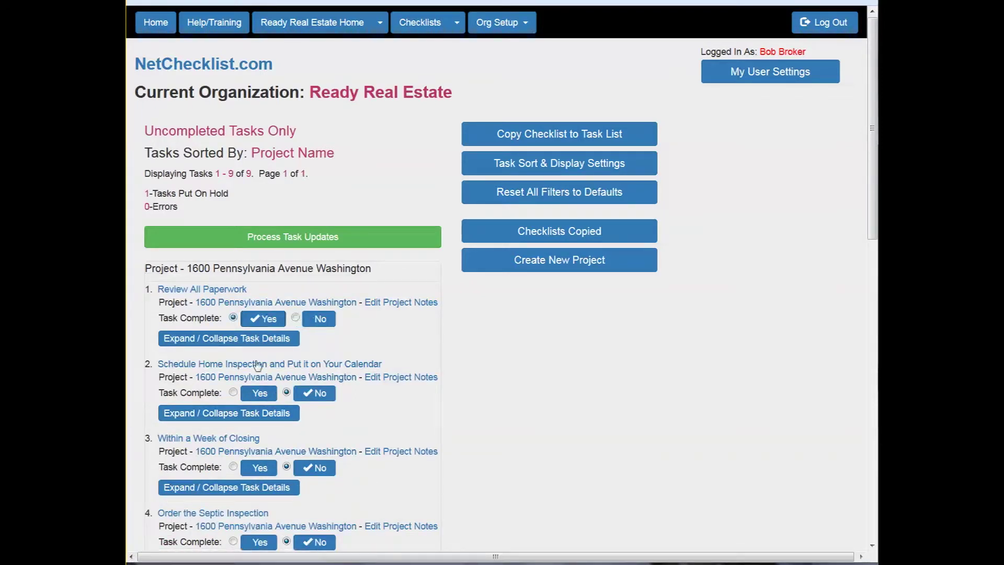
click(257, 271)
click(276, 237)
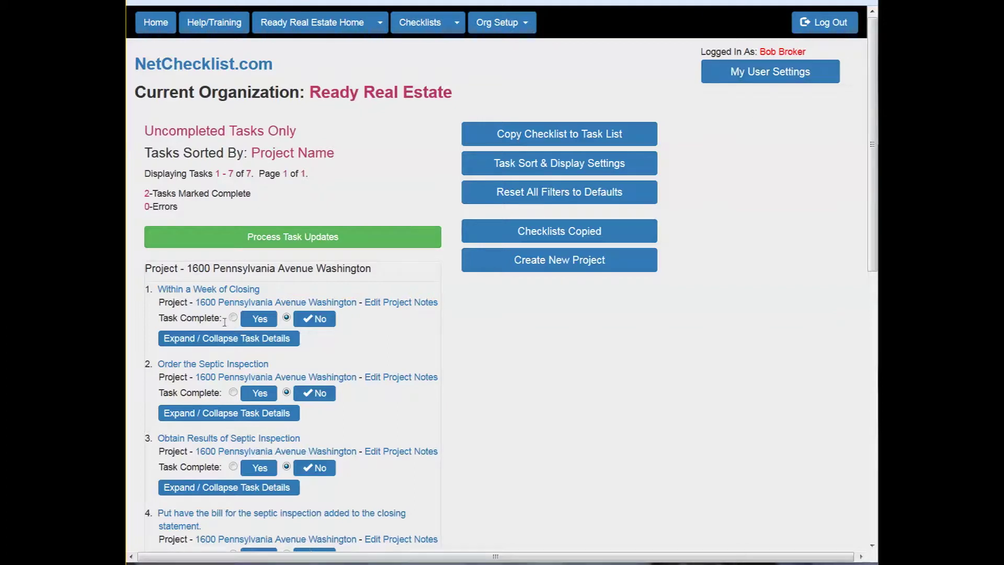
View the details of the Within a Week of Closing task, and collapse both project groups
click(221, 346)
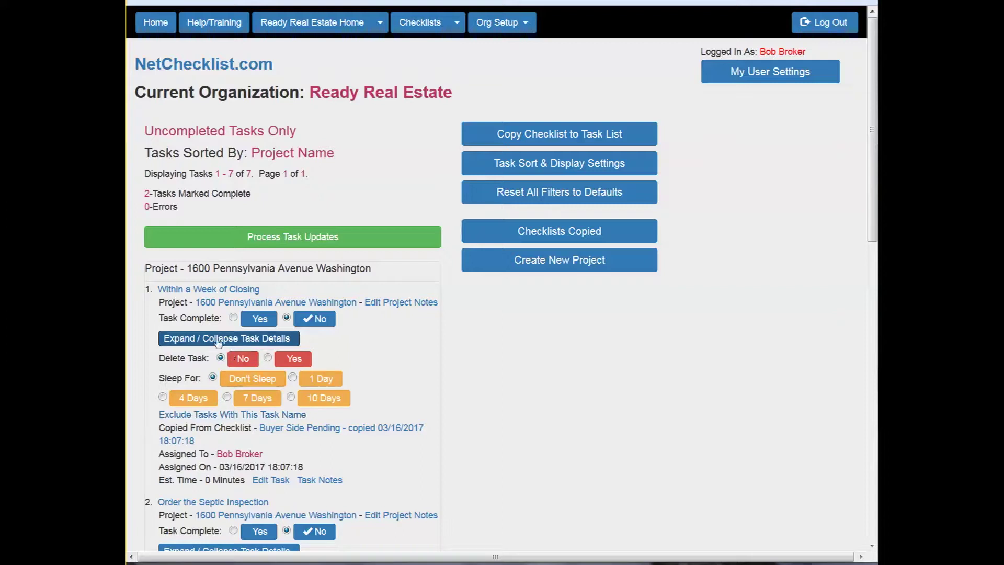
click(250, 272)
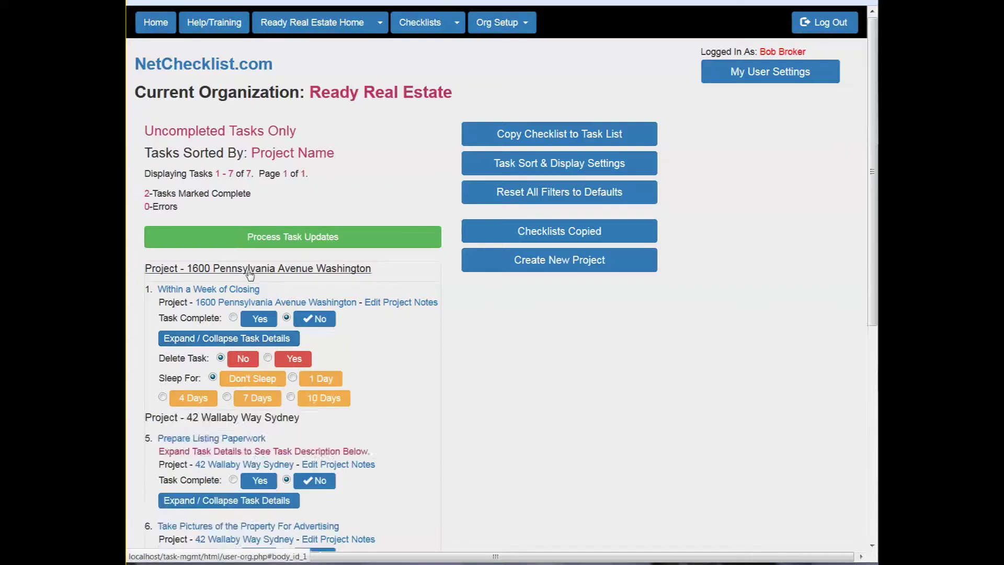
click(239, 295)
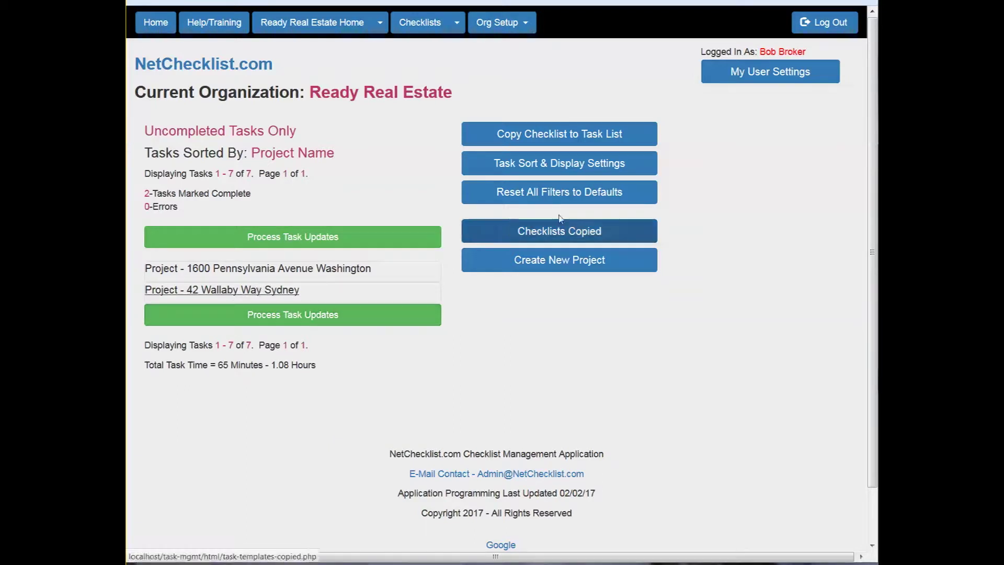
Set the task list to display collapsed task sort groups and apply the sort and display settings
click(553, 165)
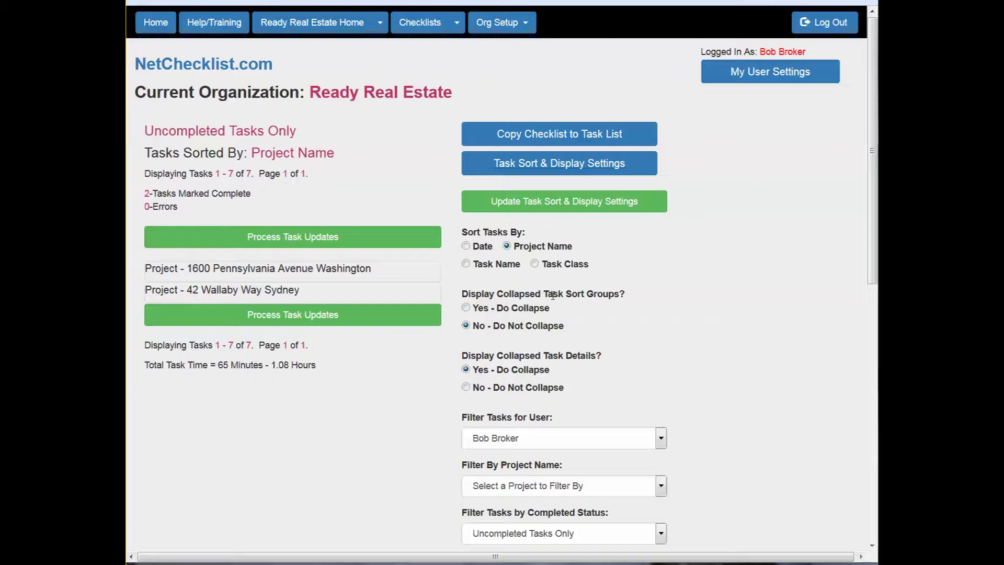
click(466, 308)
click(534, 203)
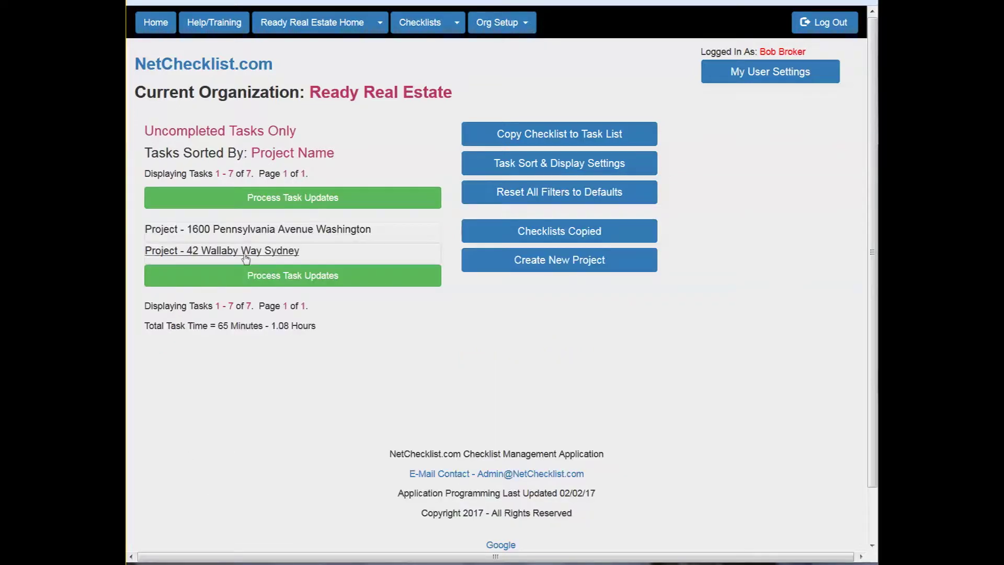
Reload the Ready Real Estate task list, and expand and collapse the Sydney project's task group
click(309, 22)
click(246, 254)
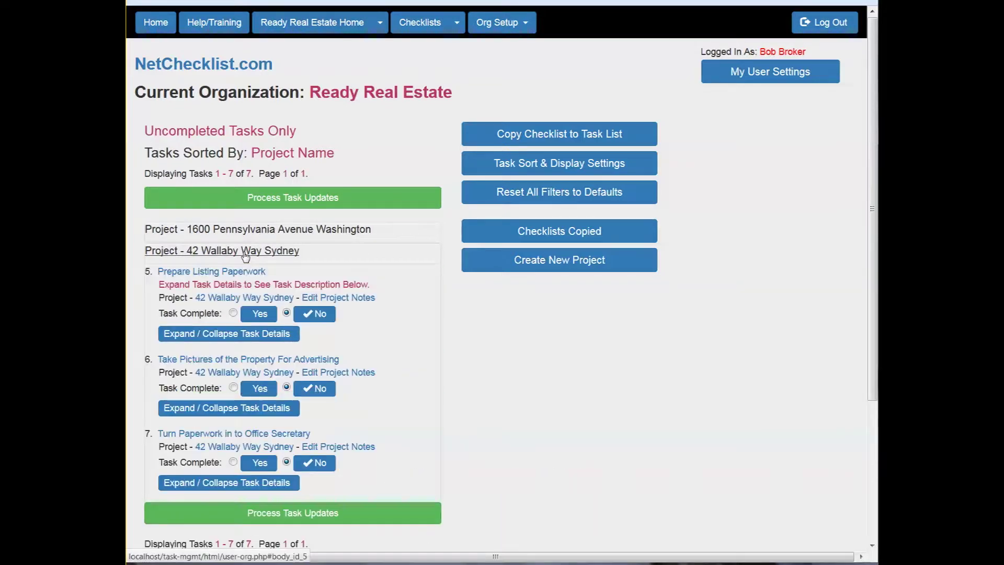
click(245, 254)
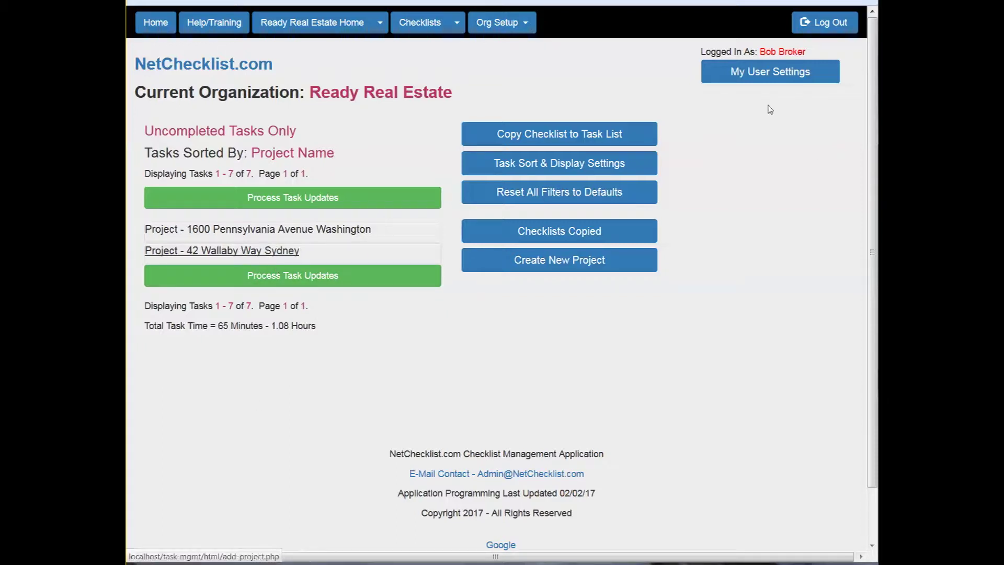
Set Display Collapsed Task Sort Groups to Yes - Do Collapse in the user settings, save, and return to the Ready Real Estate task list
click(775, 73)
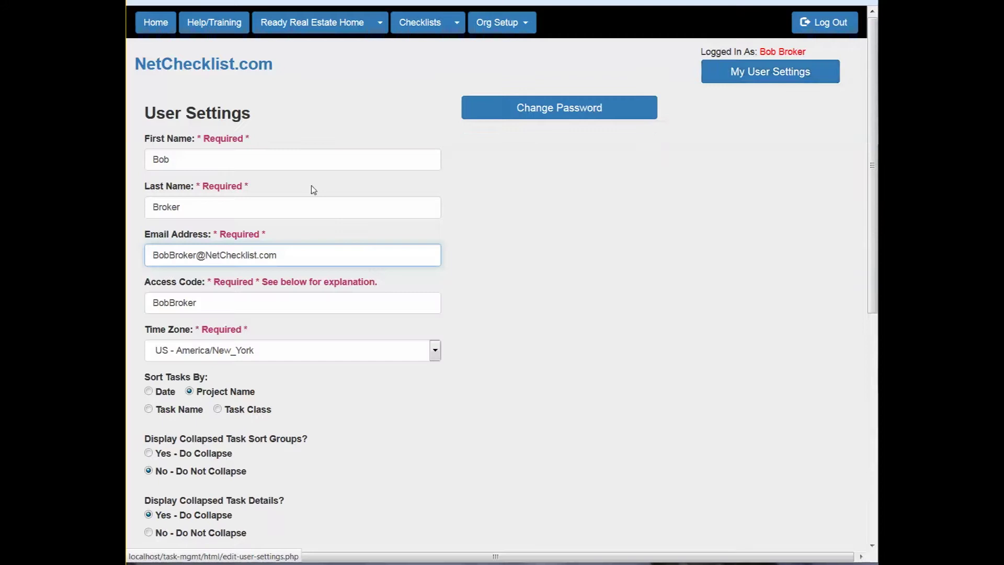
scroll(309, 189, down, 5)
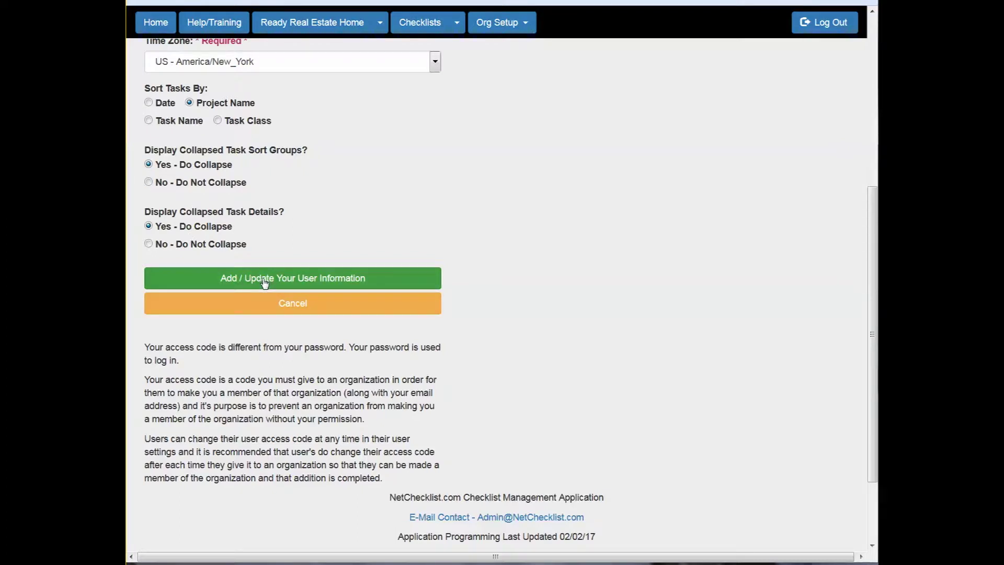
click(320, 23)
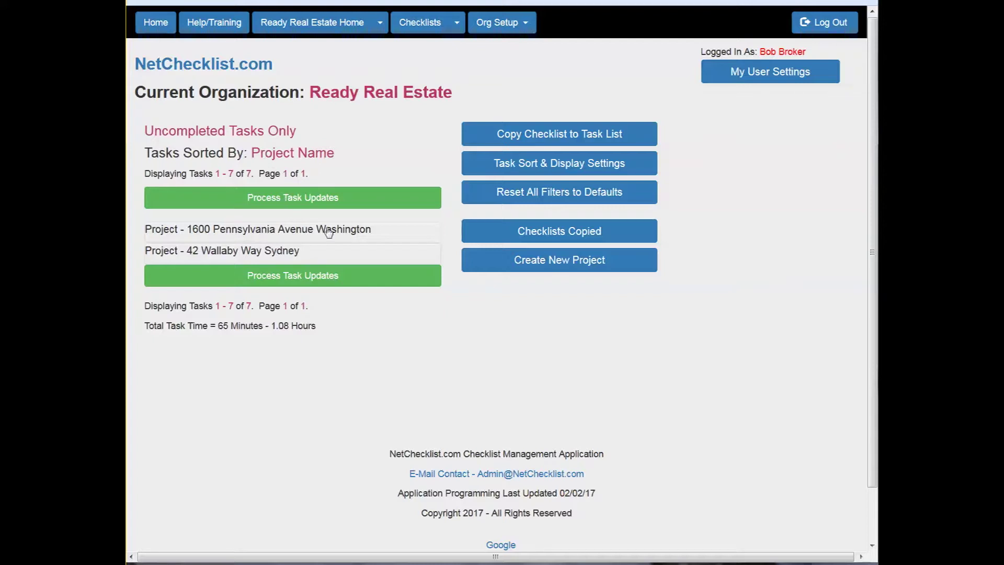
Sort the task list by Task Name and apply the sort and display settings
click(540, 166)
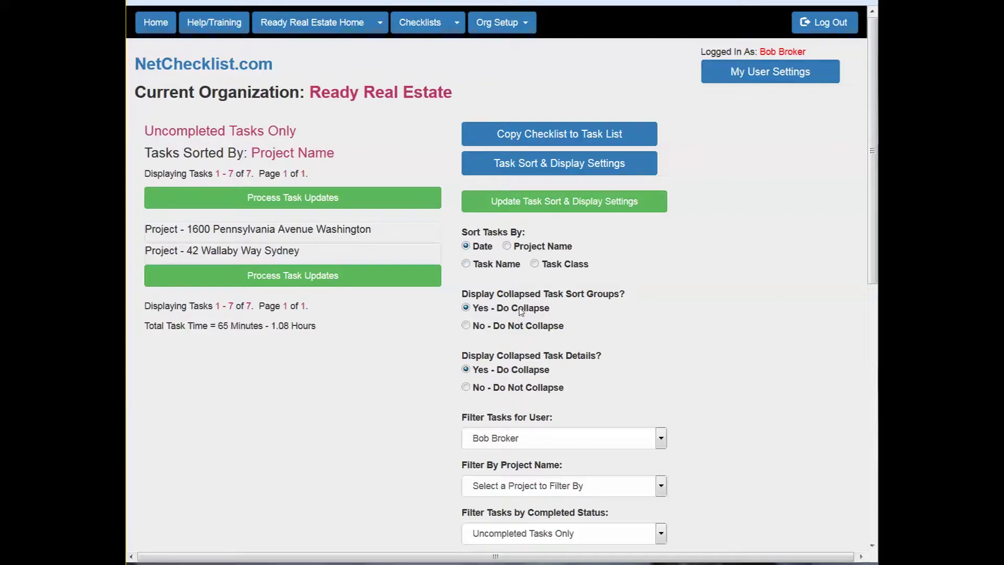
click(488, 267)
click(546, 202)
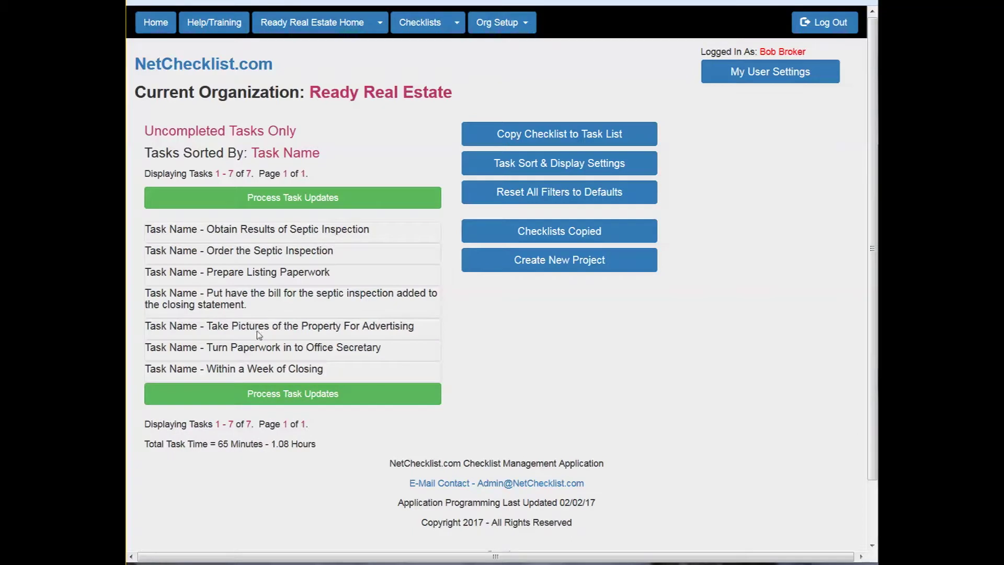
Expand and collapse individual task-name groups, from Obtain Results of Septic Inspection through Within a Week of Closing, to examine the tasks they contain
click(240, 233)
click(240, 233)
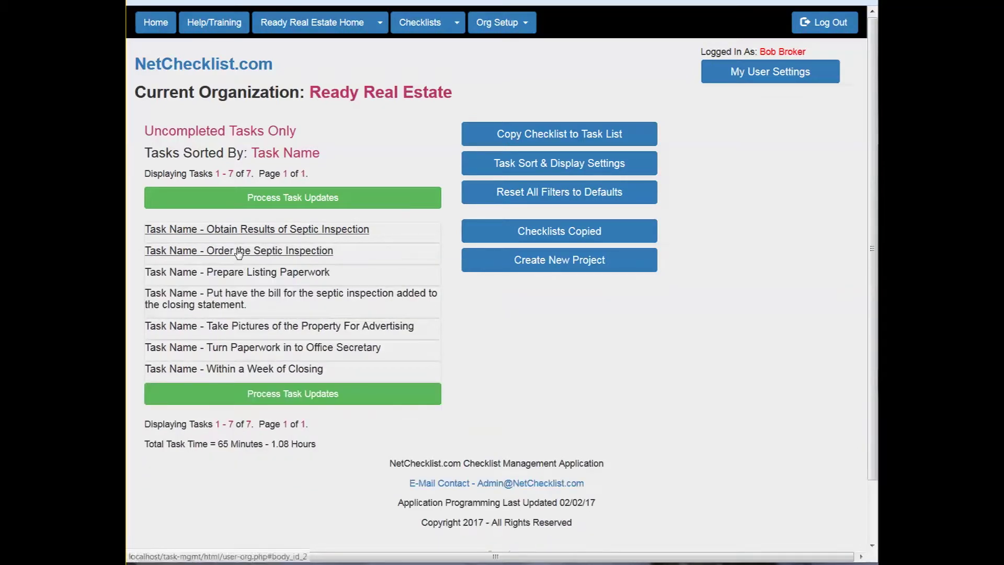
click(239, 252)
click(239, 252)
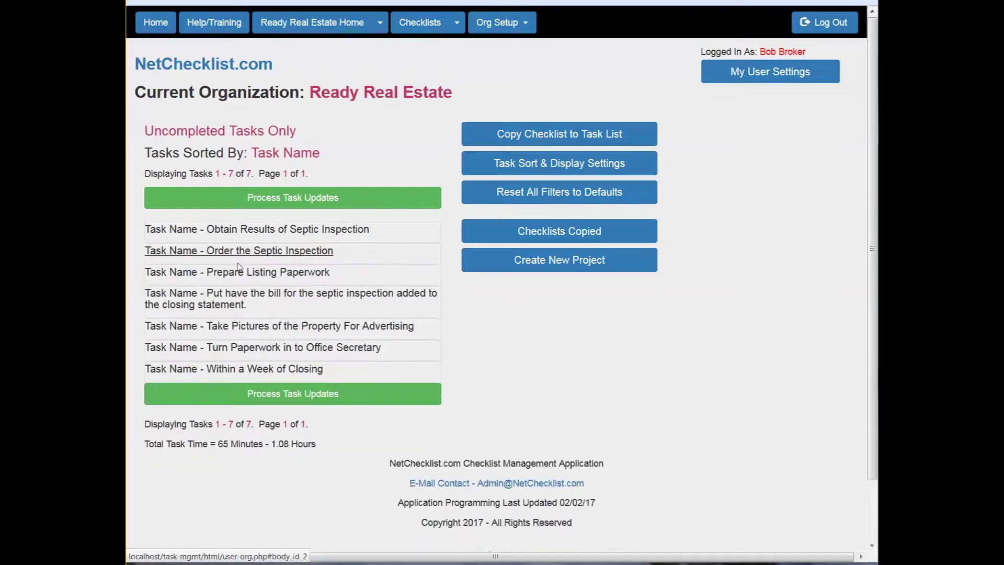
click(242, 272)
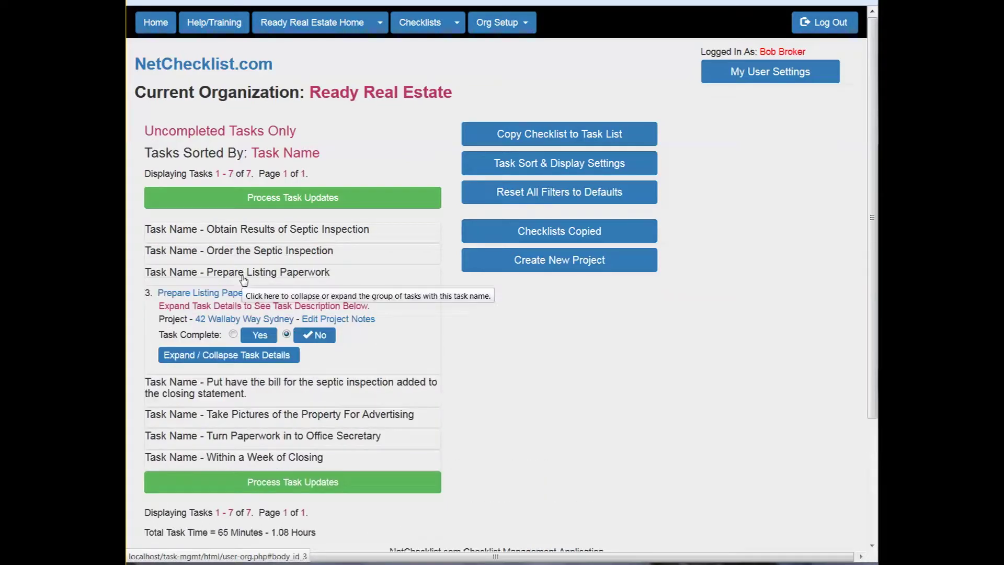
click(242, 277)
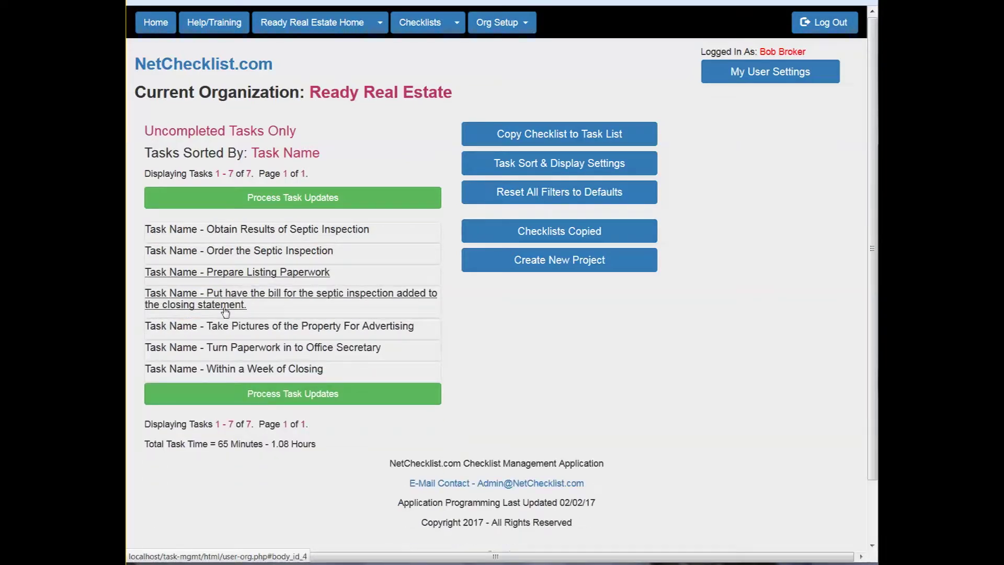
click(251, 350)
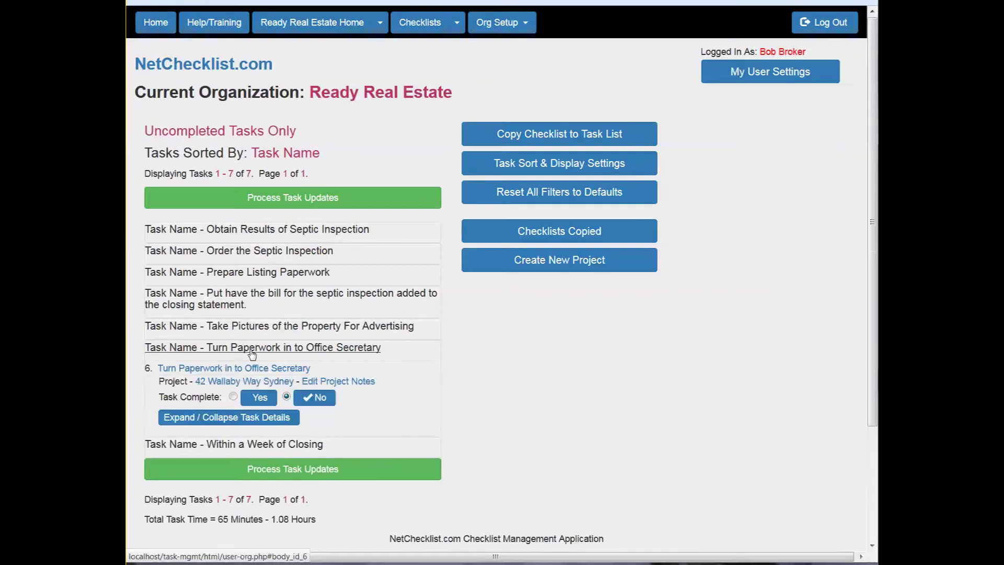
click(251, 349)
click(262, 327)
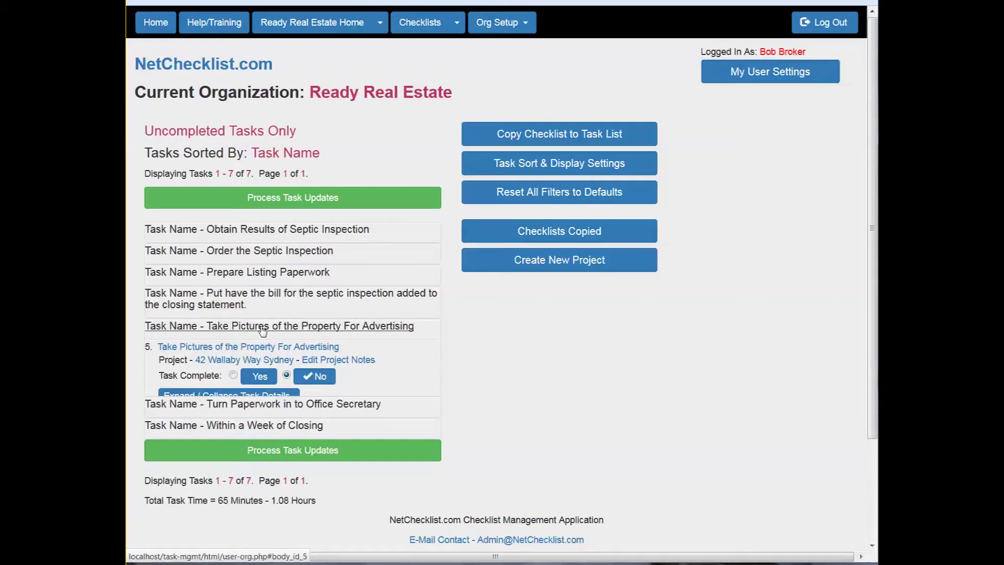
click(262, 327)
click(261, 369)
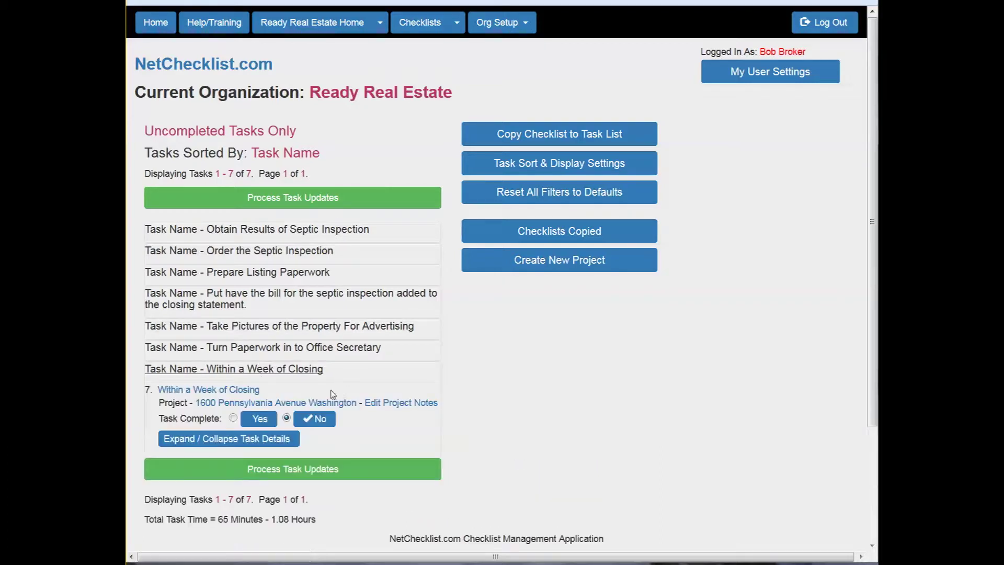
click(264, 370)
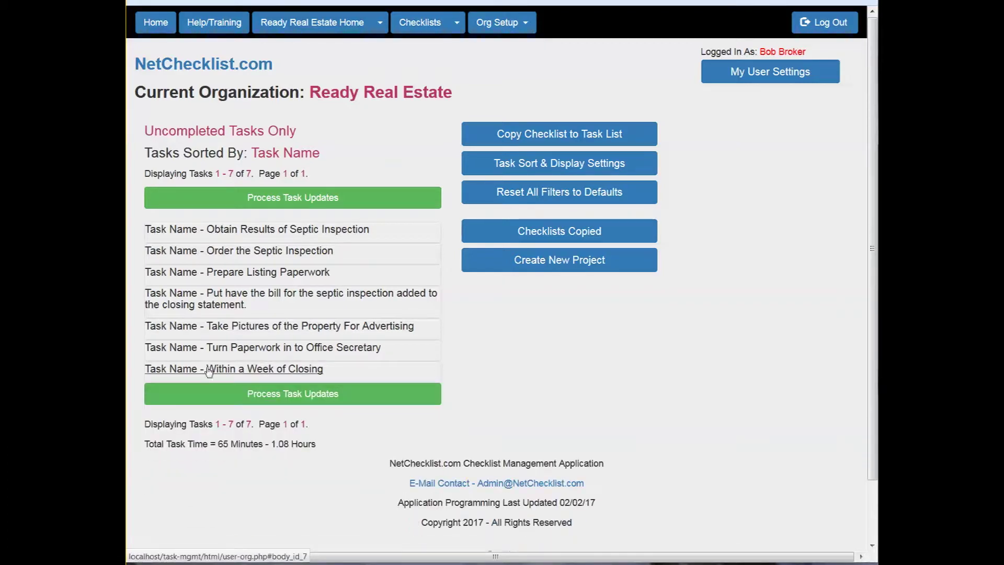
Expand and collapse the Order the Septic Inspection task-name group to examine the task it contains
click(261, 253)
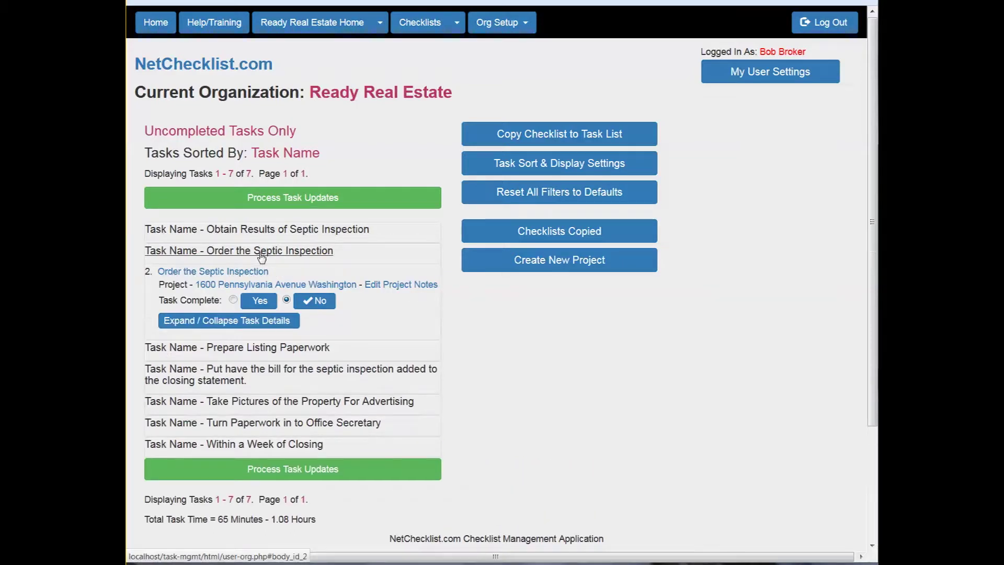
click(262, 254)
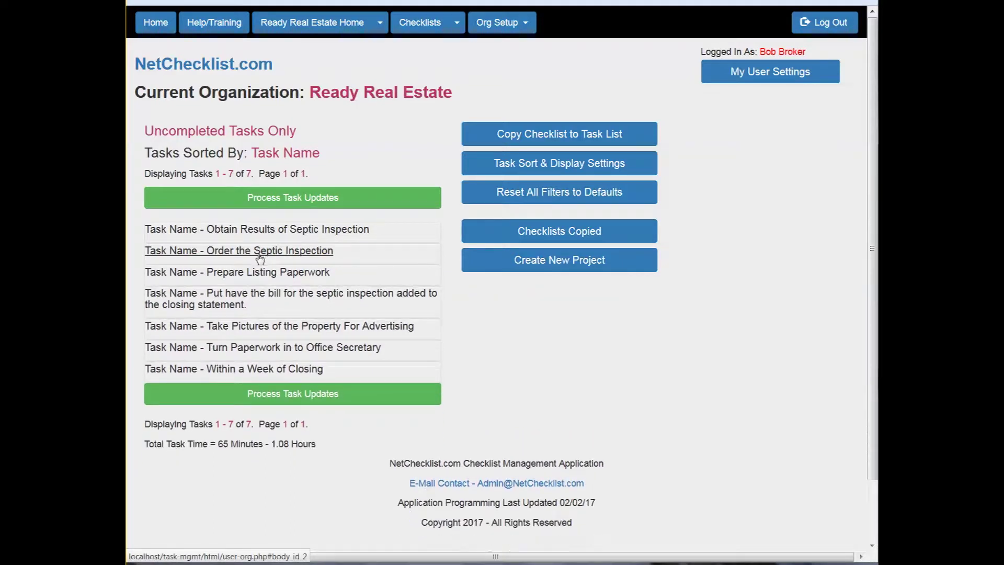
click(260, 255)
click(259, 255)
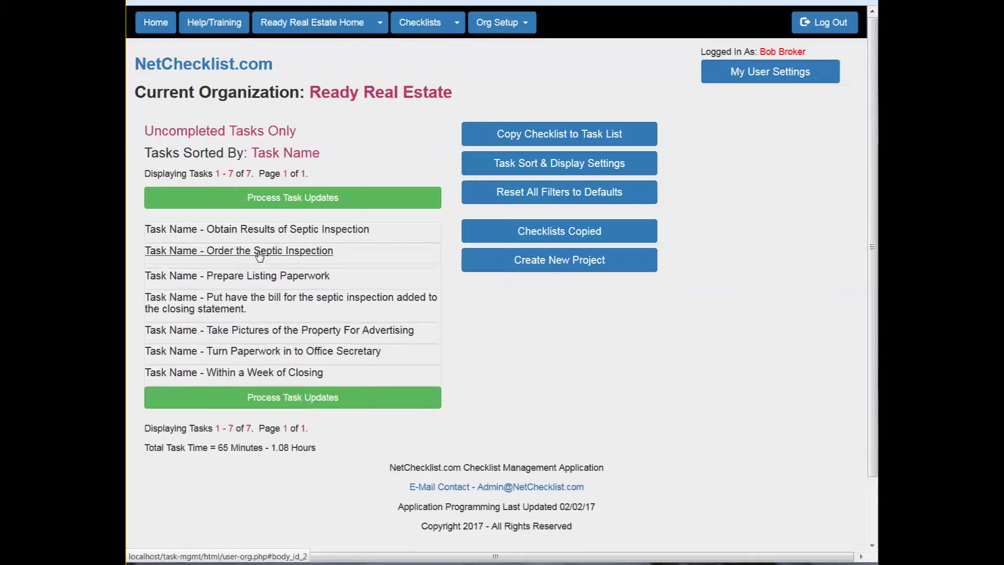
Sort the task list by Date and apply the setting, and re-sort it by Task Class
click(544, 166)
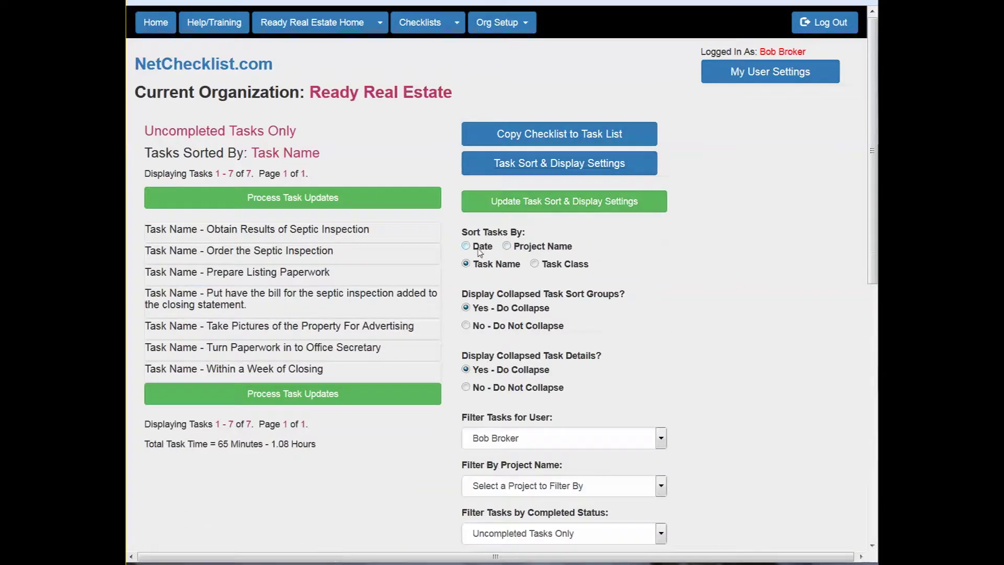
click(520, 208)
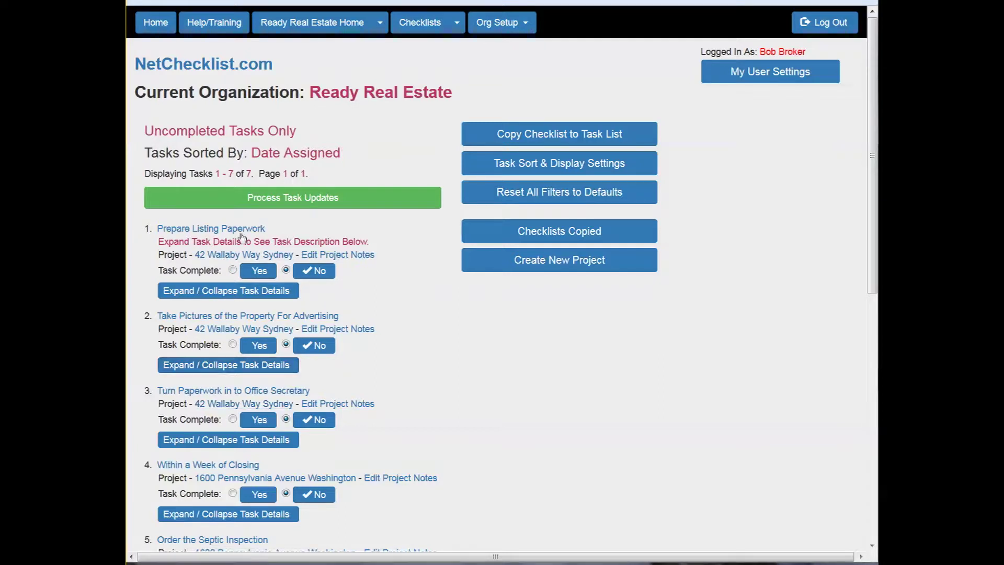
click(554, 162)
click(554, 265)
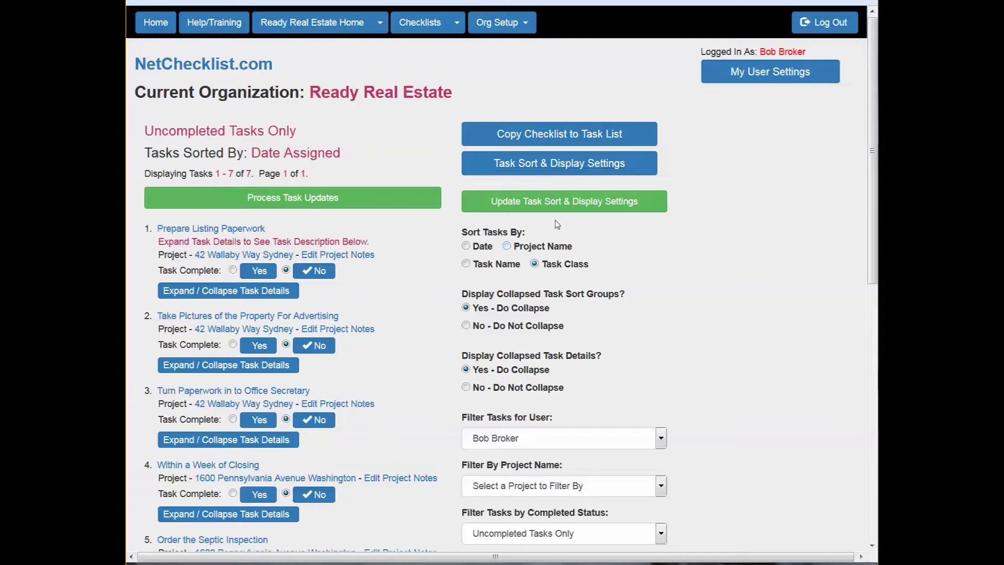
click(549, 203)
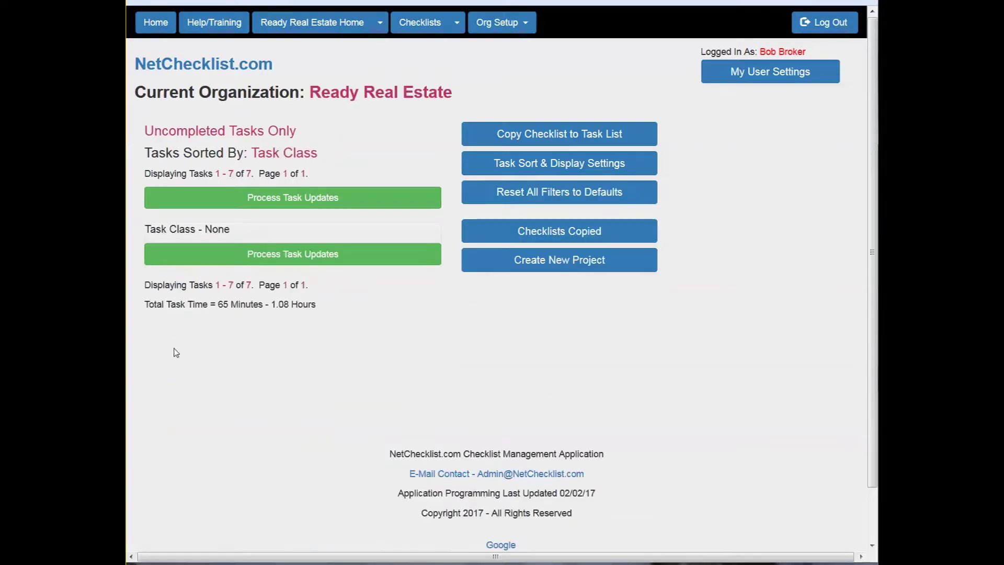
Expand the Task Class - None group, examine the tasks it contains, and collapse it again
click(216, 233)
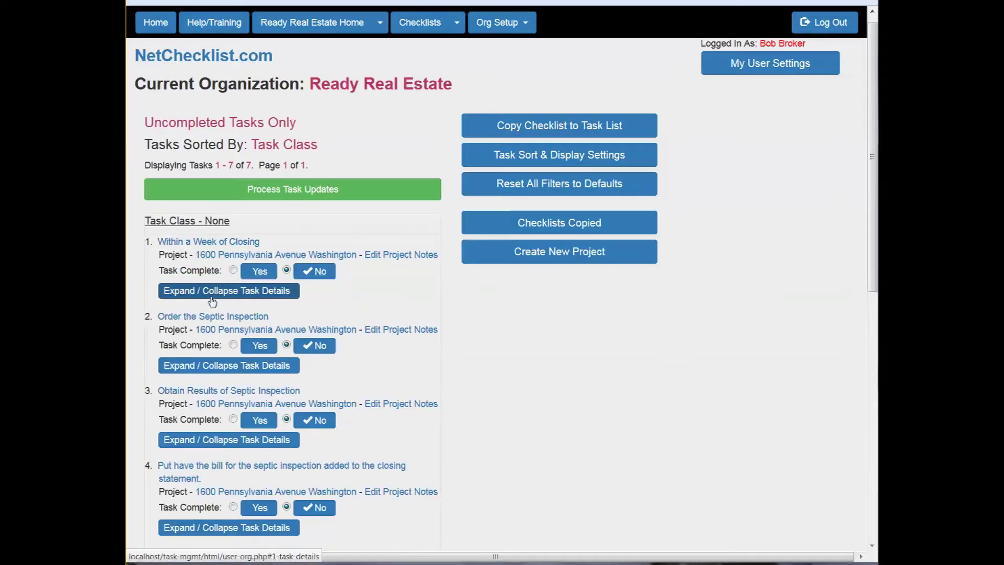
scroll(210, 326, down, 8)
scroll(209, 327, up, 10)
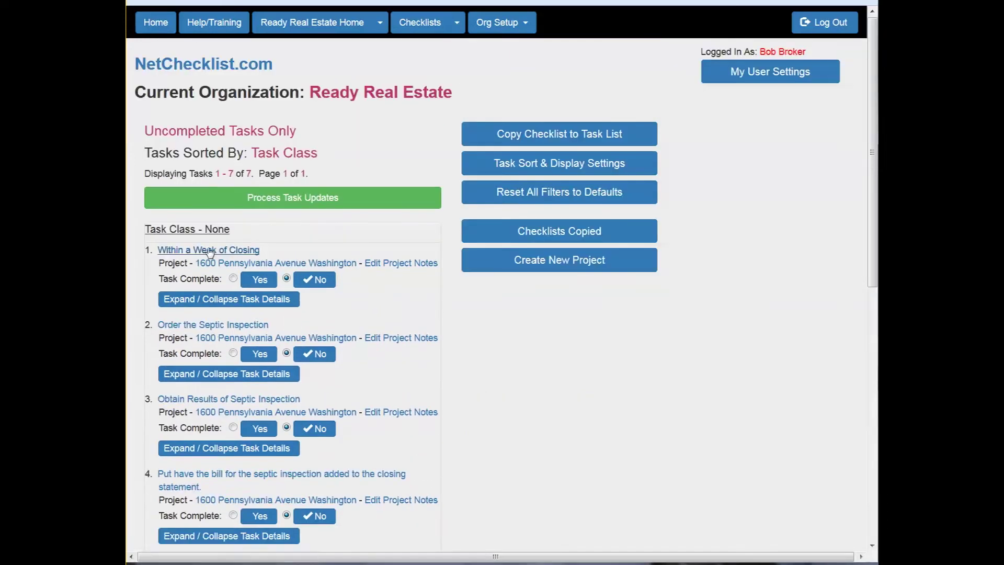
click(211, 235)
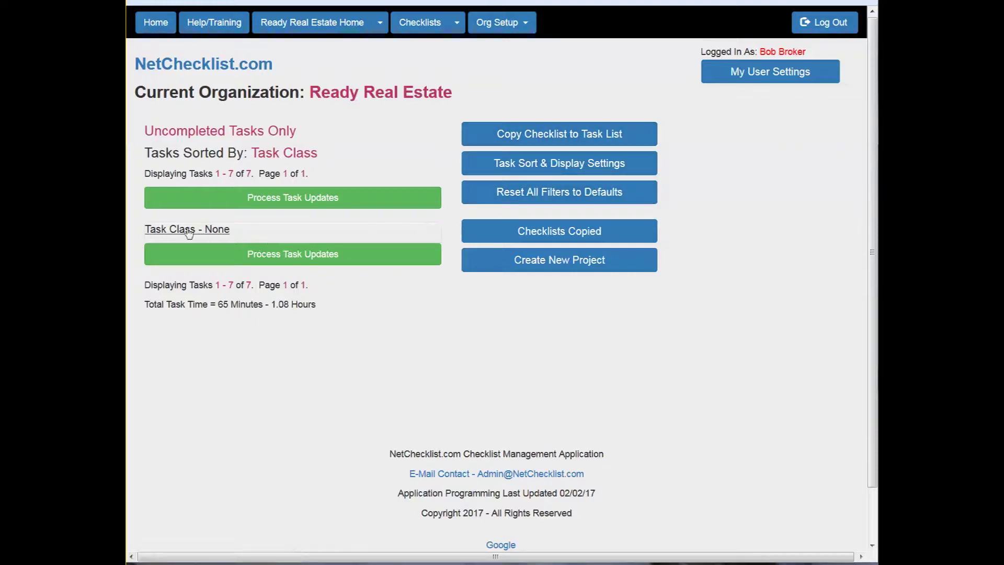
Set Display Collapsed Task Sort Groups to No - Do Not Collapse in the user settings, and return to the Ready Real Estate task list
click(770, 72)
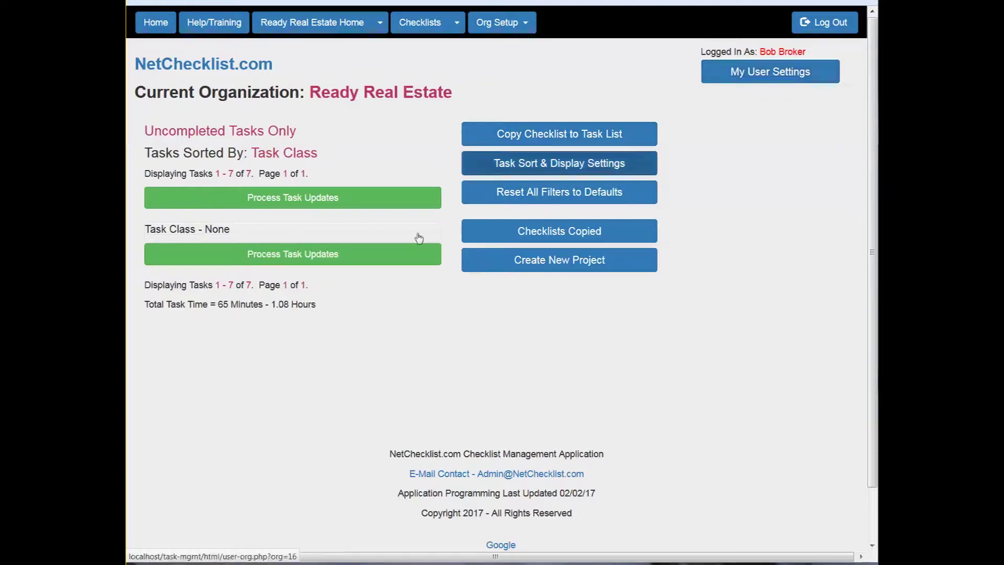
scroll(253, 223, up, 2)
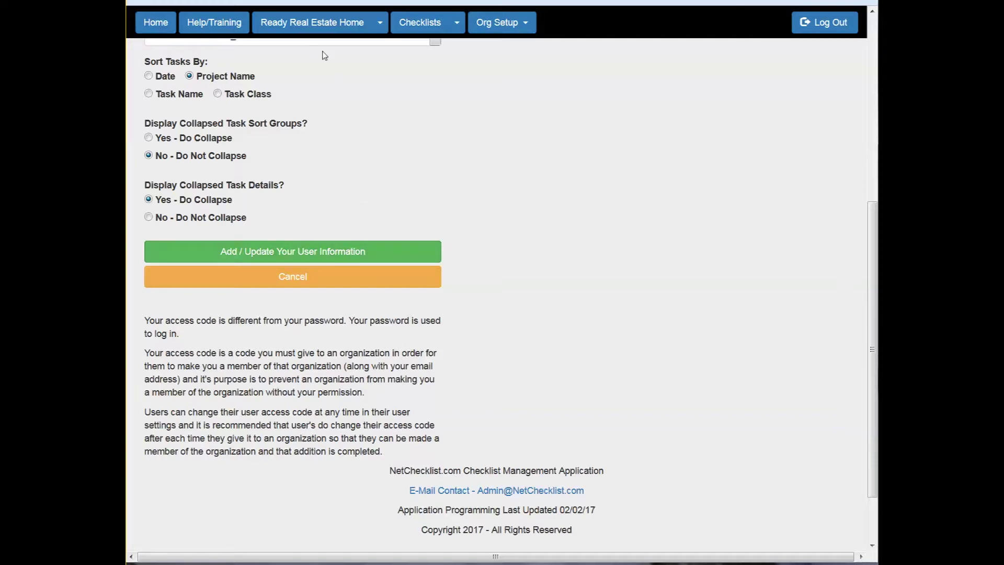
click(307, 23)
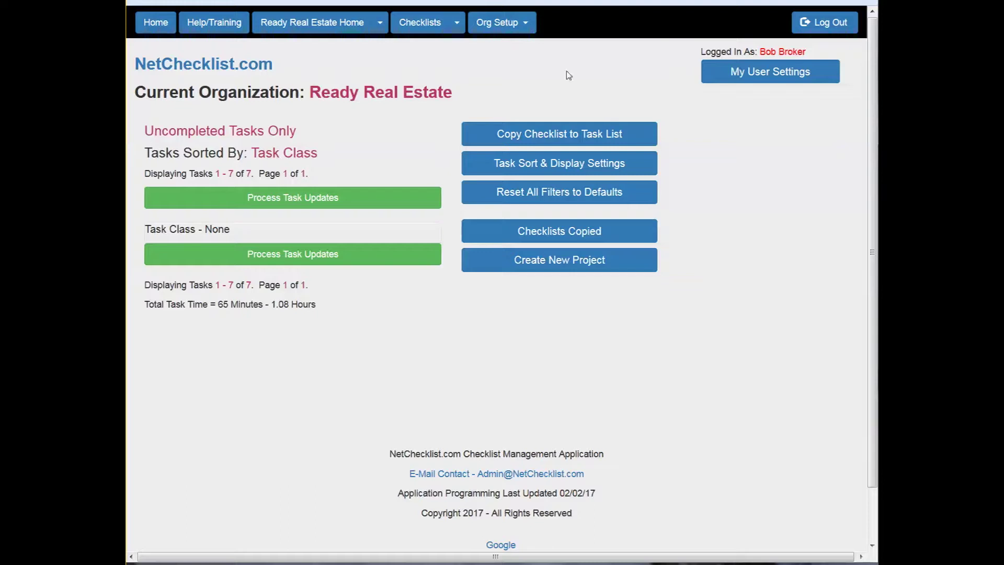
Sort the task list by Project Name with sort groups set to No - Do Not Collapse, and apply the settings
click(529, 168)
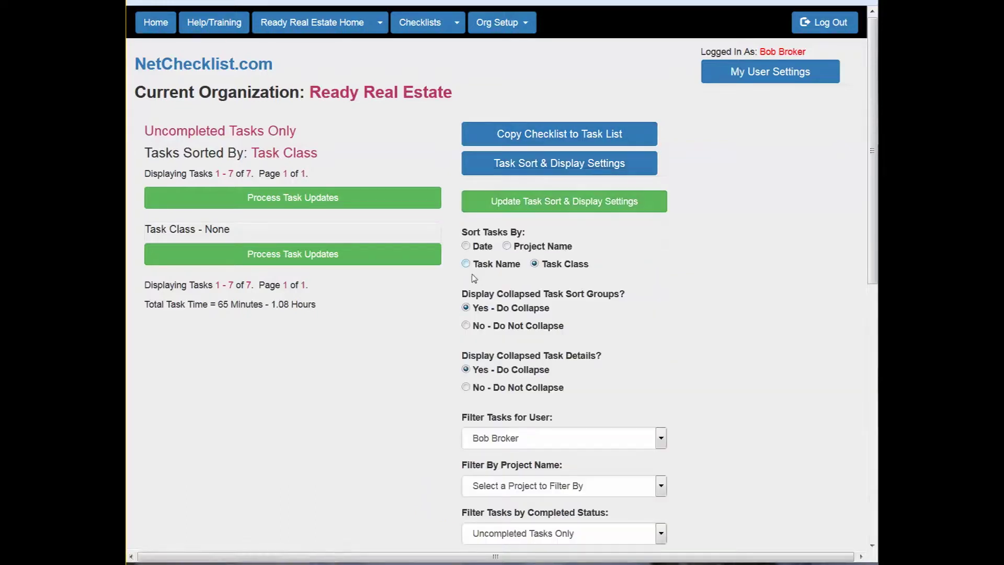
click(507, 248)
click(466, 325)
click(554, 200)
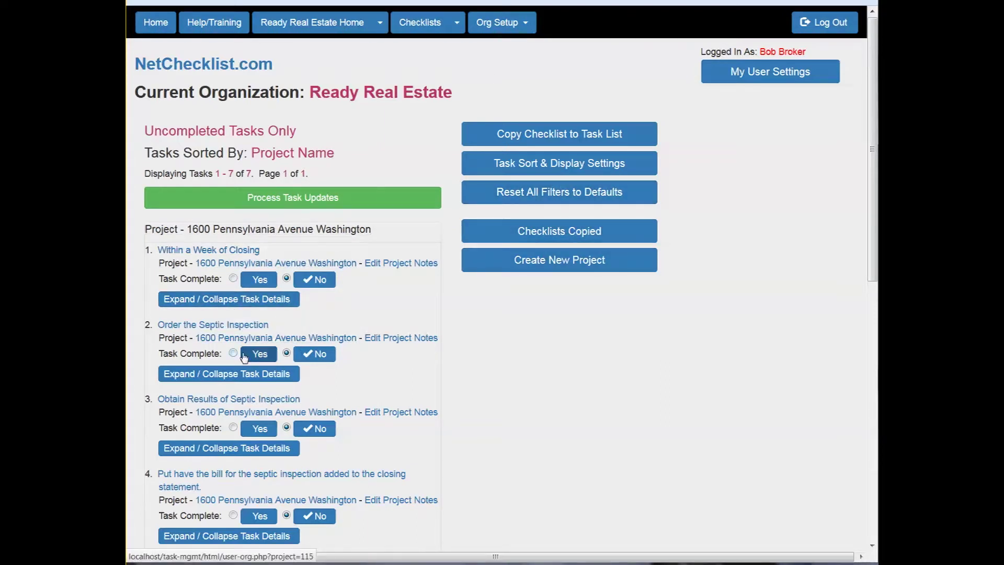
Filter the task list to the Washington project using the project link on one of its tasks
scroll(260, 328, down, 1)
scroll(260, 328, down, 2)
scroll(260, 335, up, 3)
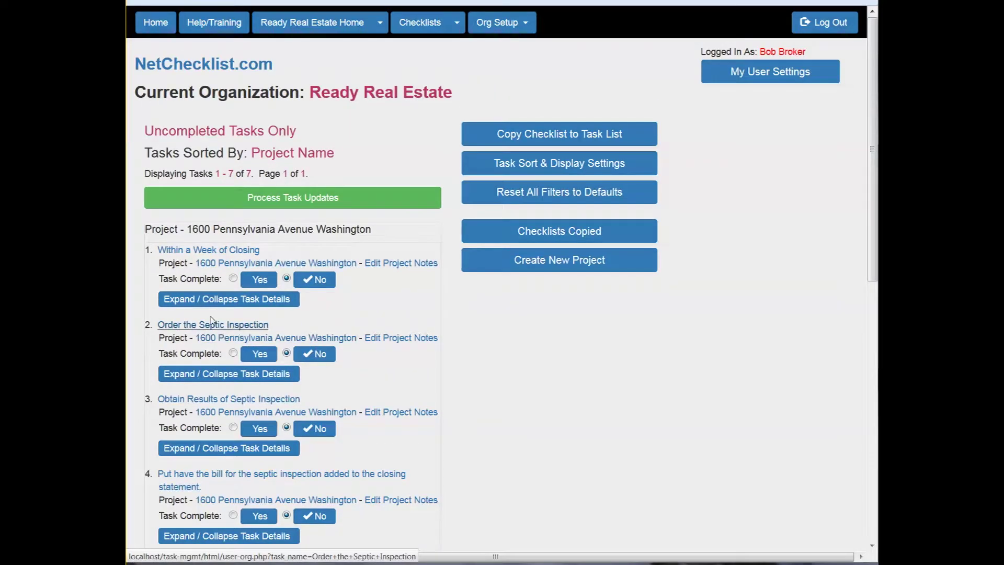
click(226, 264)
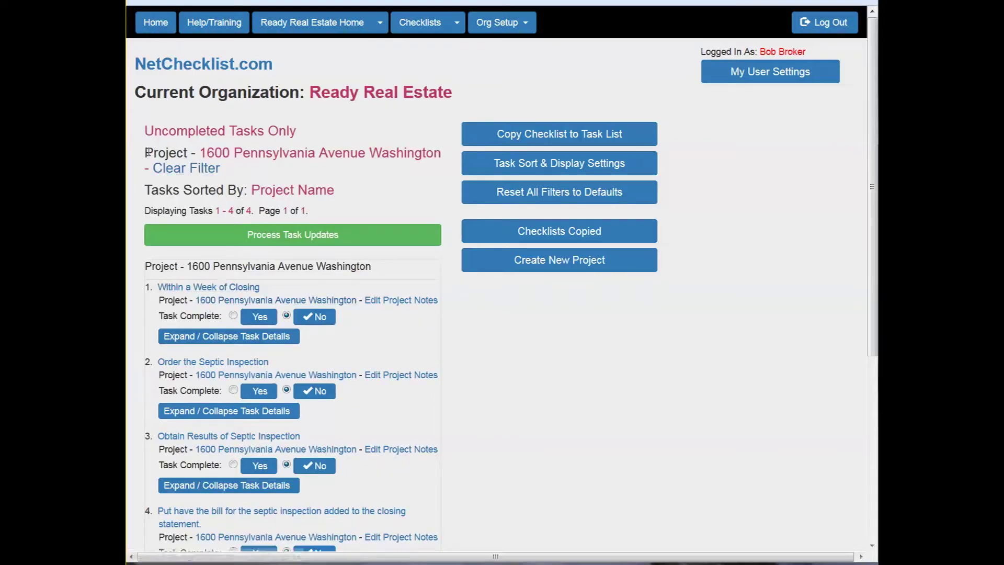
drag(147, 152, 304, 151)
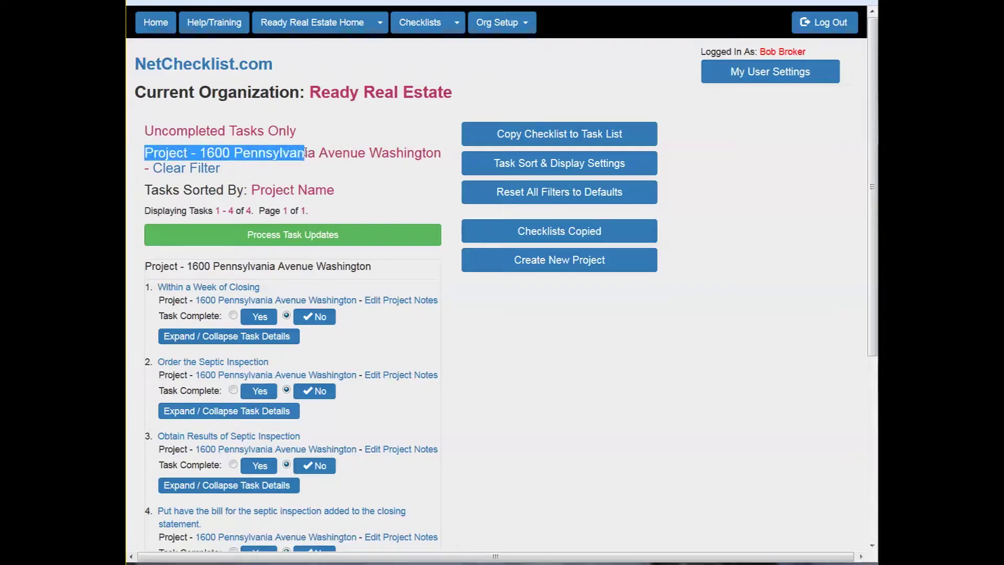
click(171, 151)
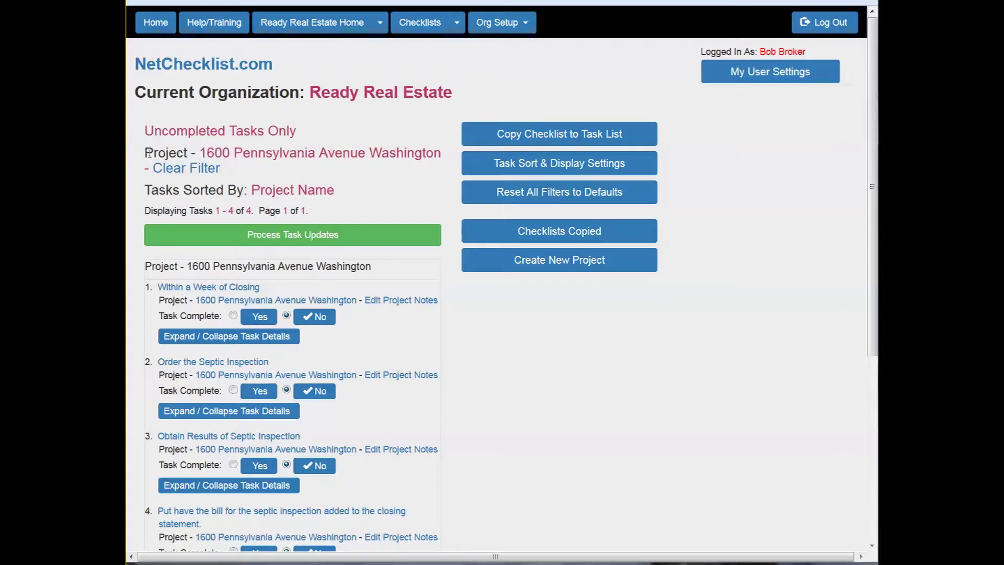
Collapse and re-expand the Washington project's task group, and examine the tasks in the filtered list
click(301, 276)
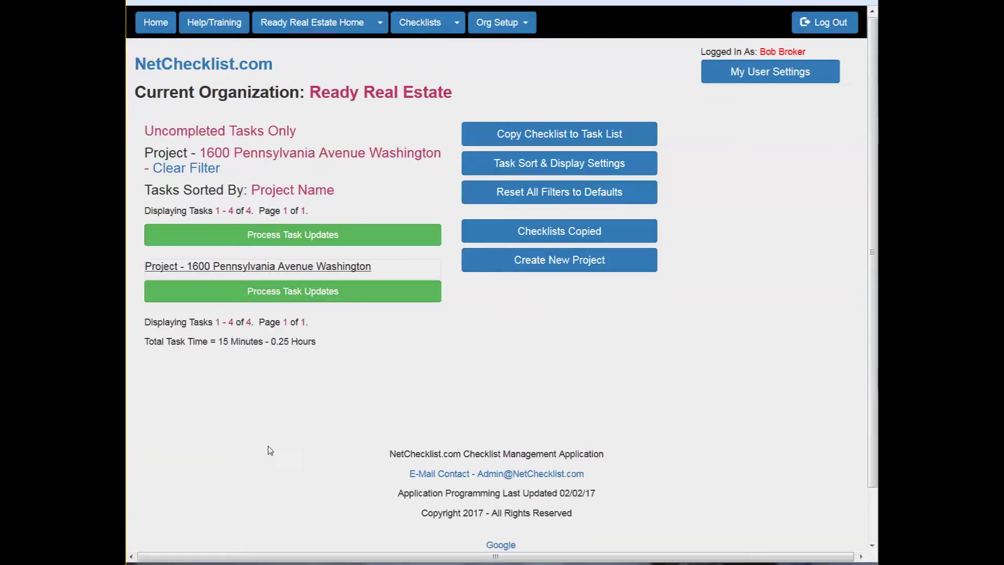
click(285, 268)
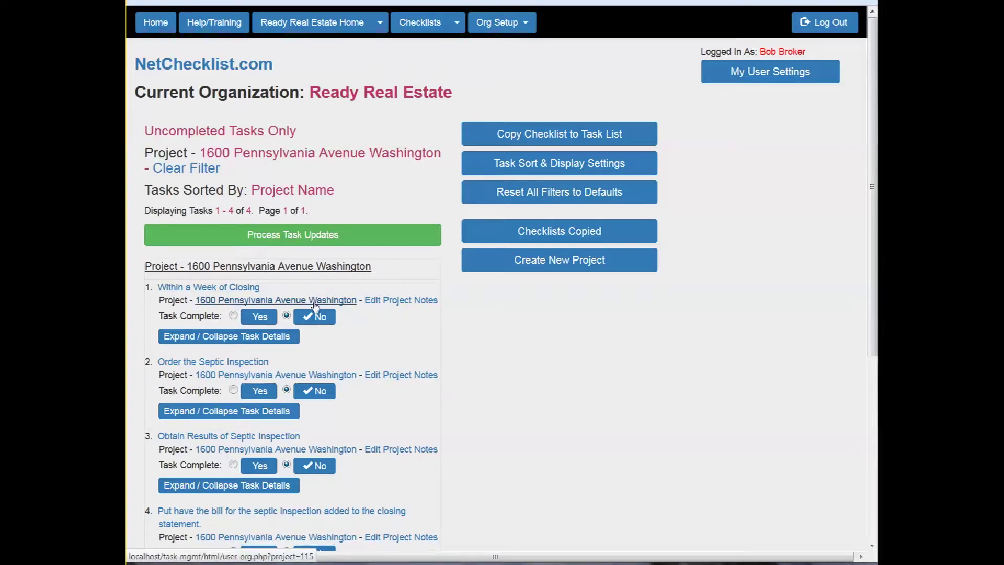
scroll(315, 307, down, 2)
scroll(315, 306, down, 3)
scroll(315, 308, up, 5)
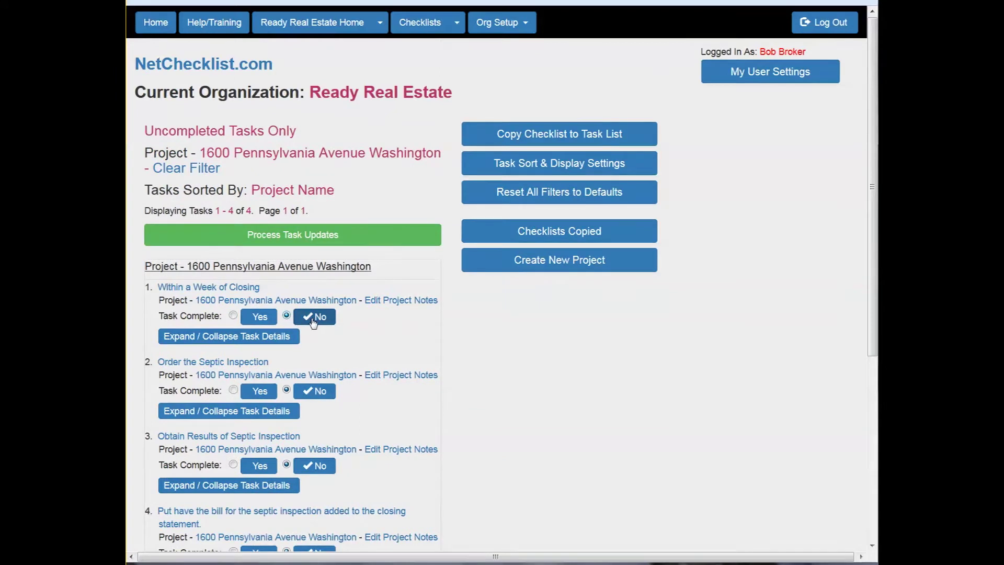
scroll(313, 323, down, 2)
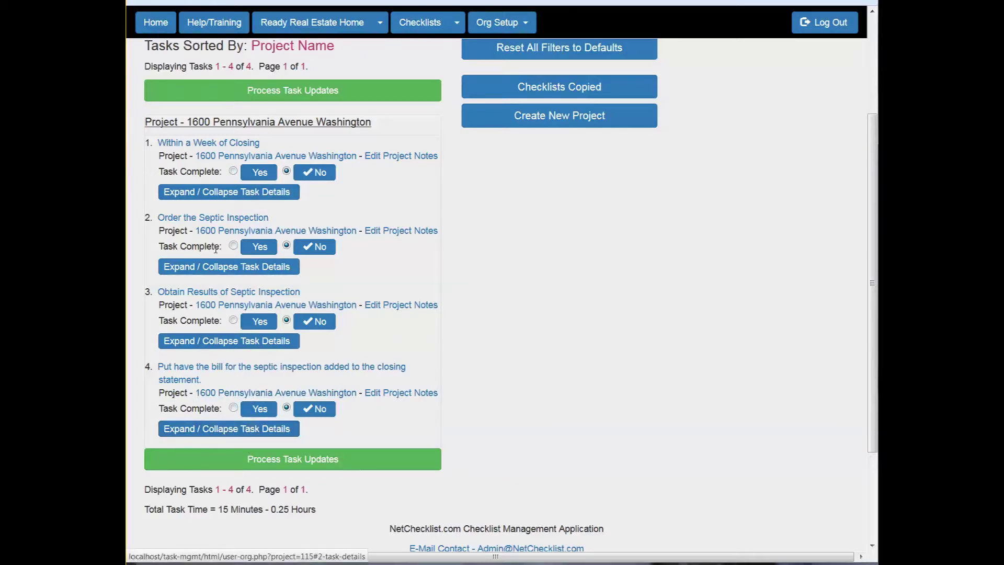
scroll(235, 290, up, 3)
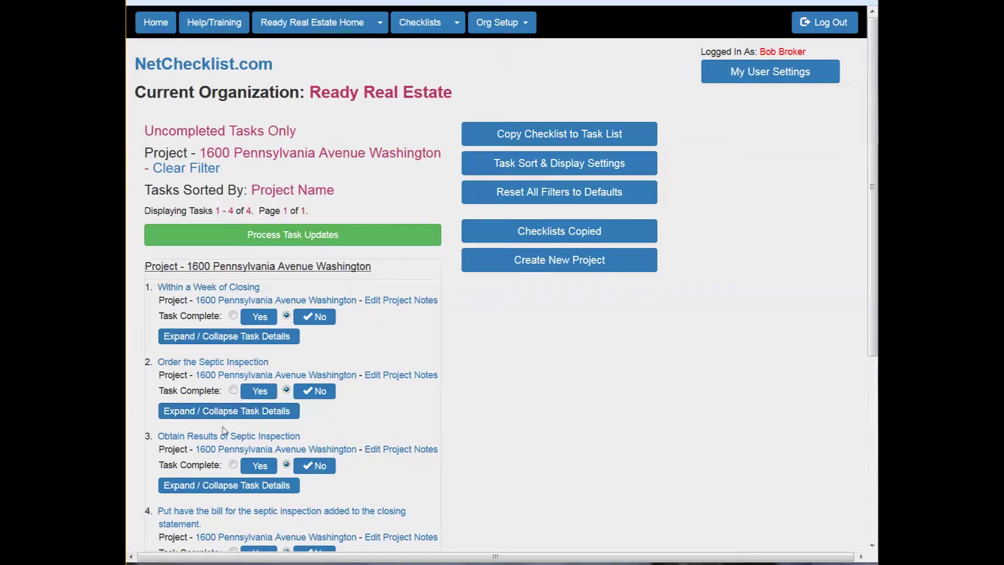
Clear the project filter, collapse the Washington and Sydney project groups, and re-expand the Washington group
click(202, 169)
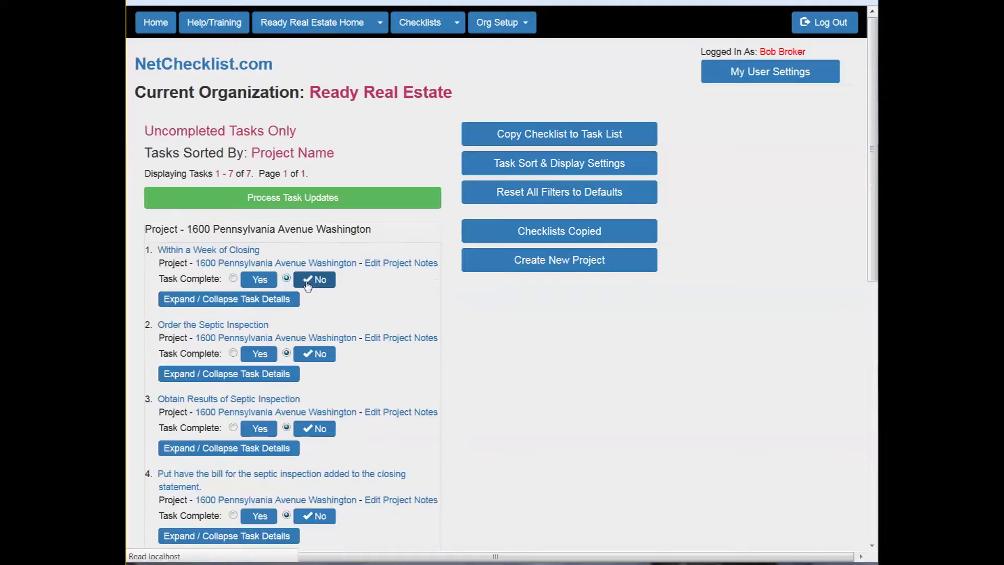
click(290, 238)
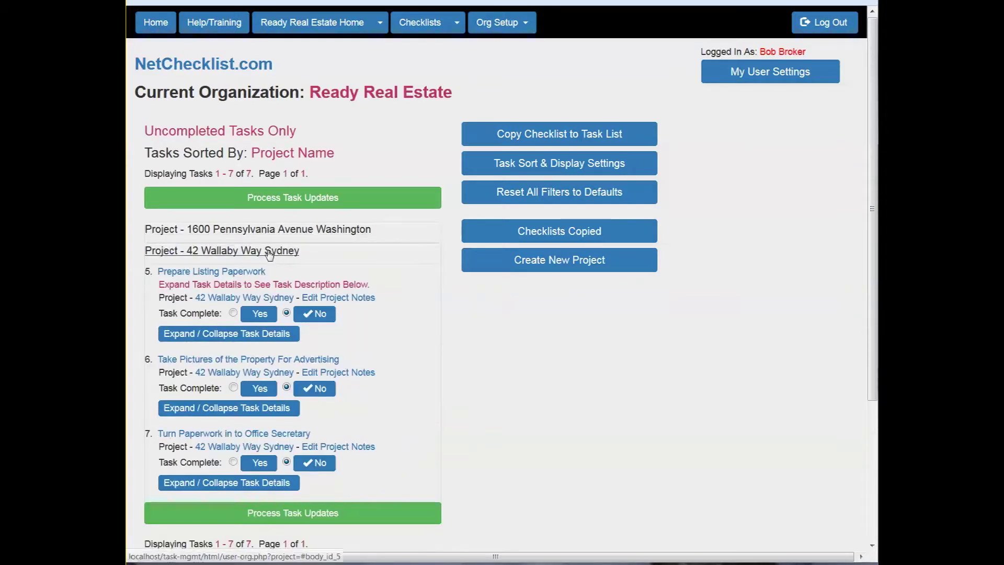
click(240, 252)
click(276, 234)
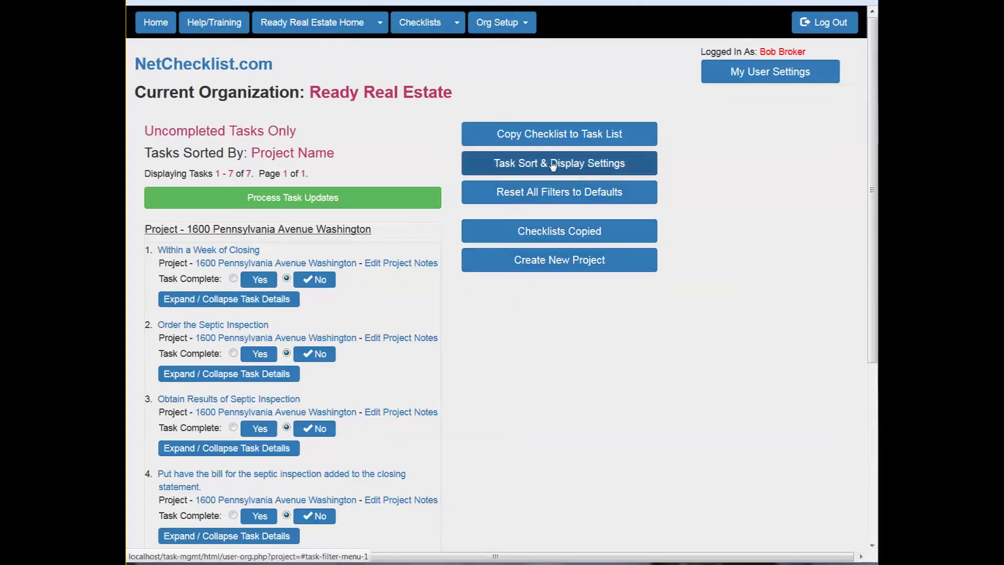
Filter the task list to the Washington project, and switch the project filter to the Sydney project through the task sort and display settings
click(220, 265)
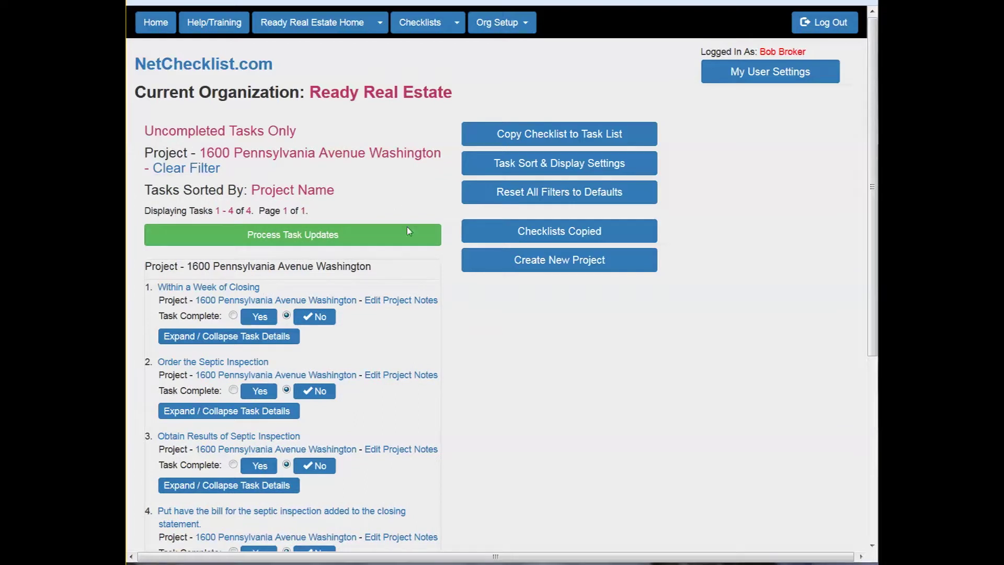
click(553, 166)
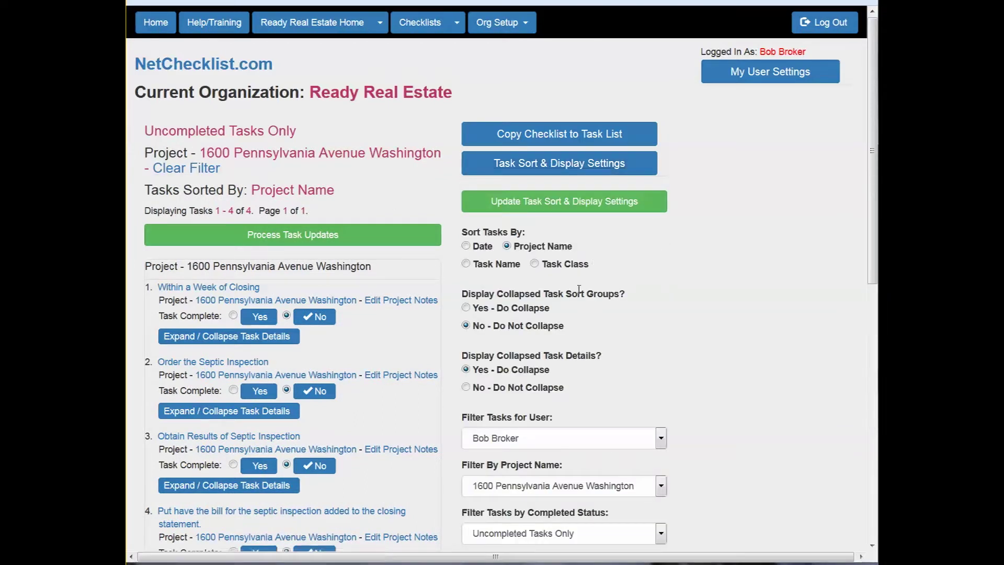
scroll(578, 289, down, 3)
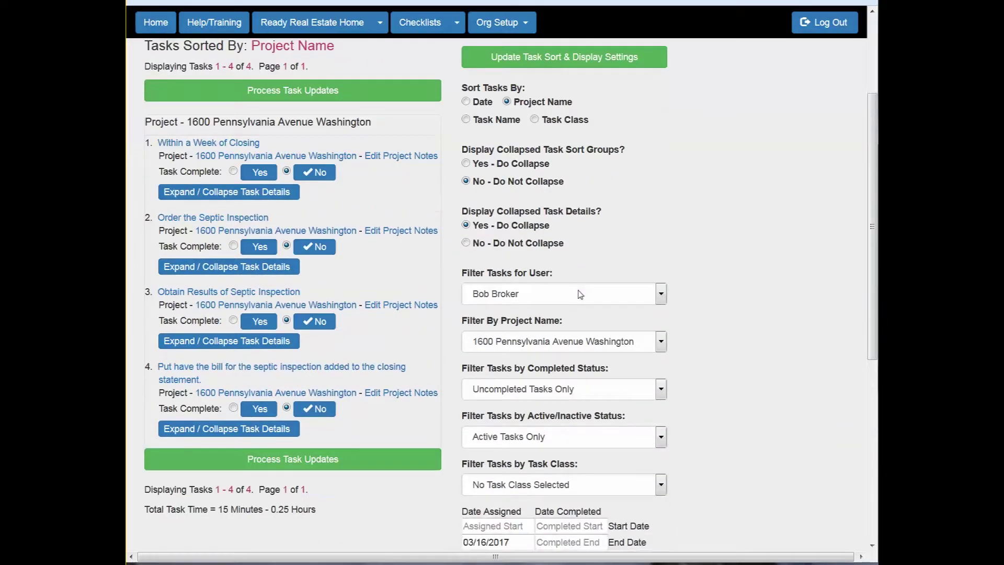
click(486, 345)
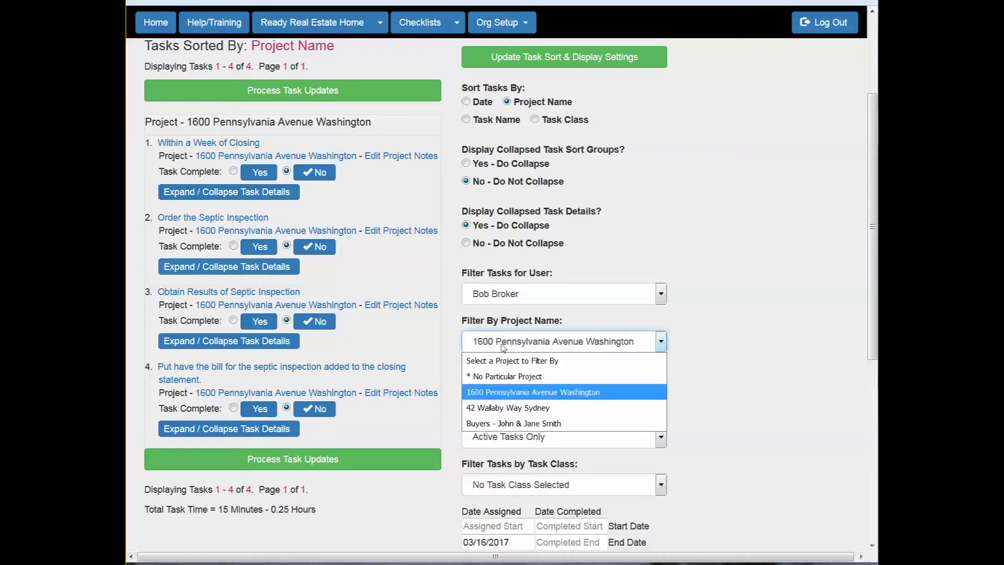
click(551, 343)
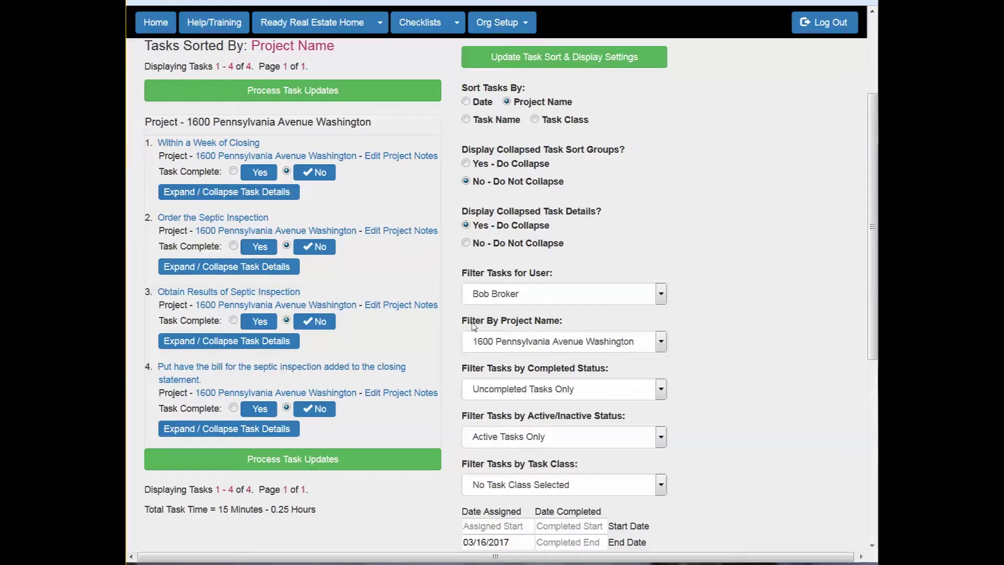
click(513, 343)
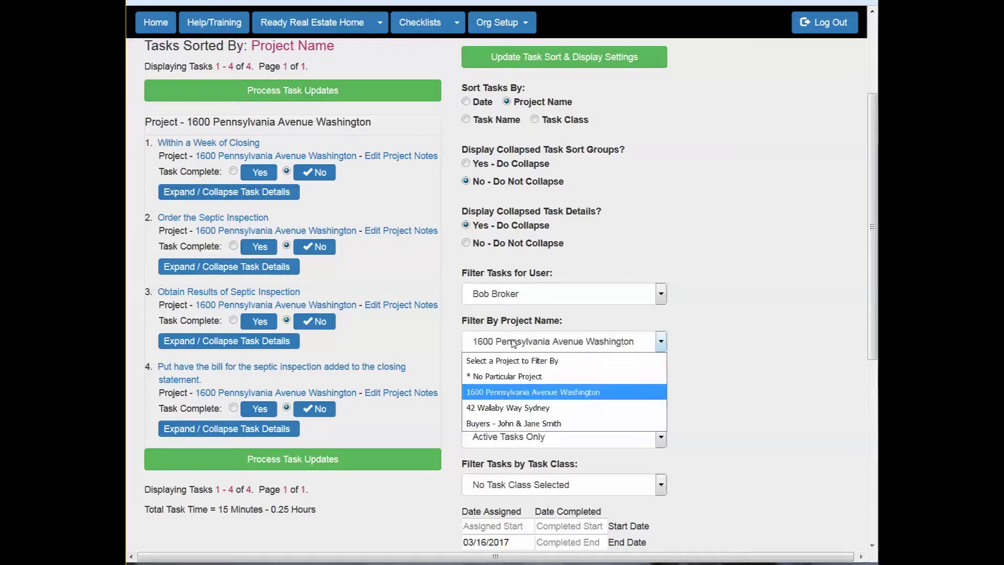
click(564, 405)
scroll(518, 397, down, 4)
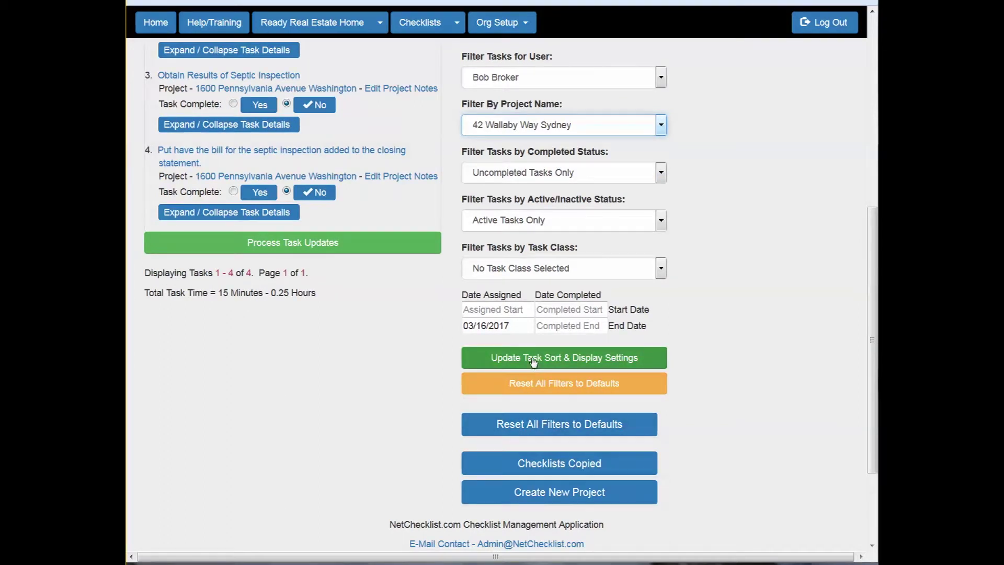
click(534, 362)
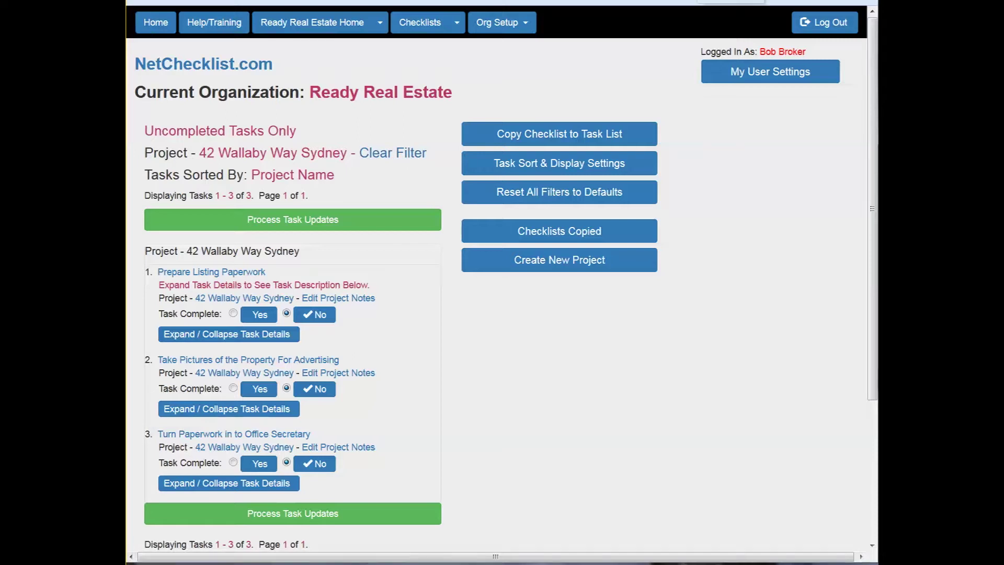
Clear the Sydney project filter and filter the task list by the task name Order the Septic Inspection
click(381, 154)
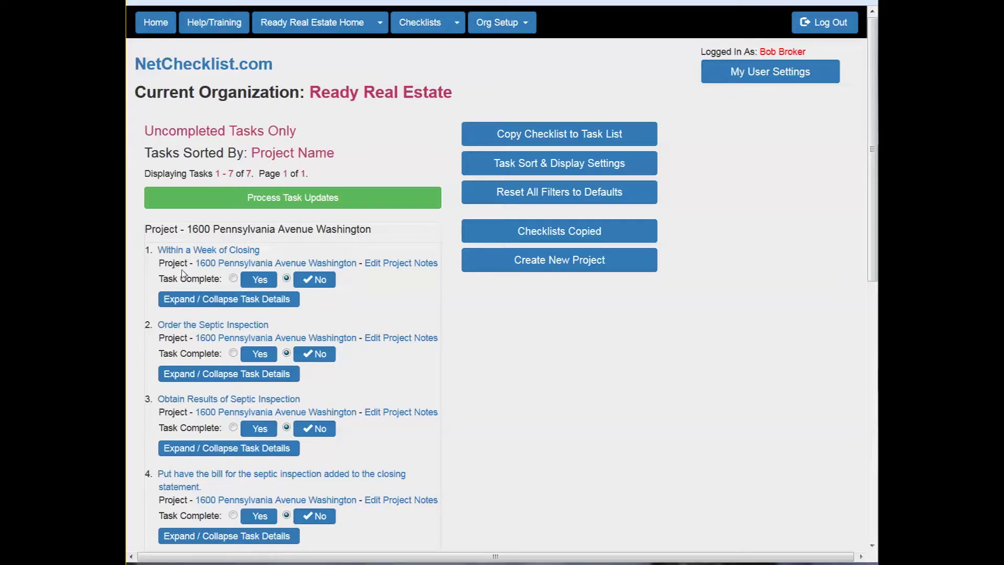
click(201, 326)
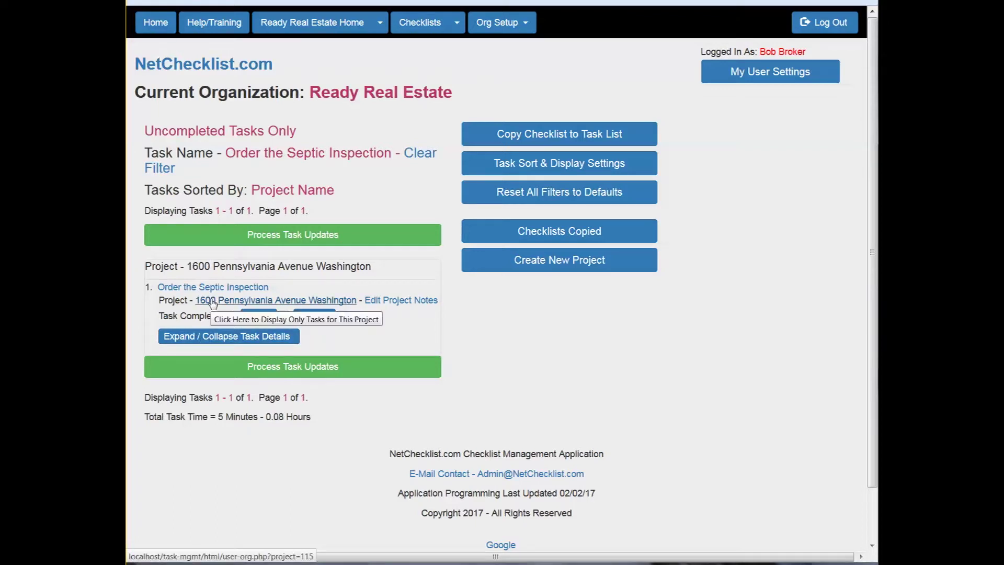
Select complete for the Order the Septic Inspection task, and exclude tasks with this task name through its expanded details
click(260, 318)
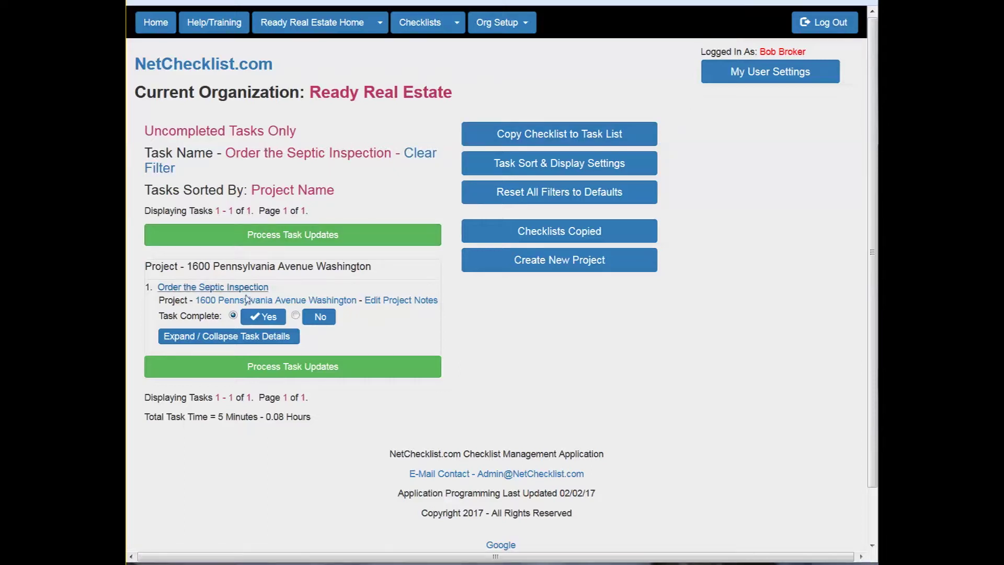
click(234, 340)
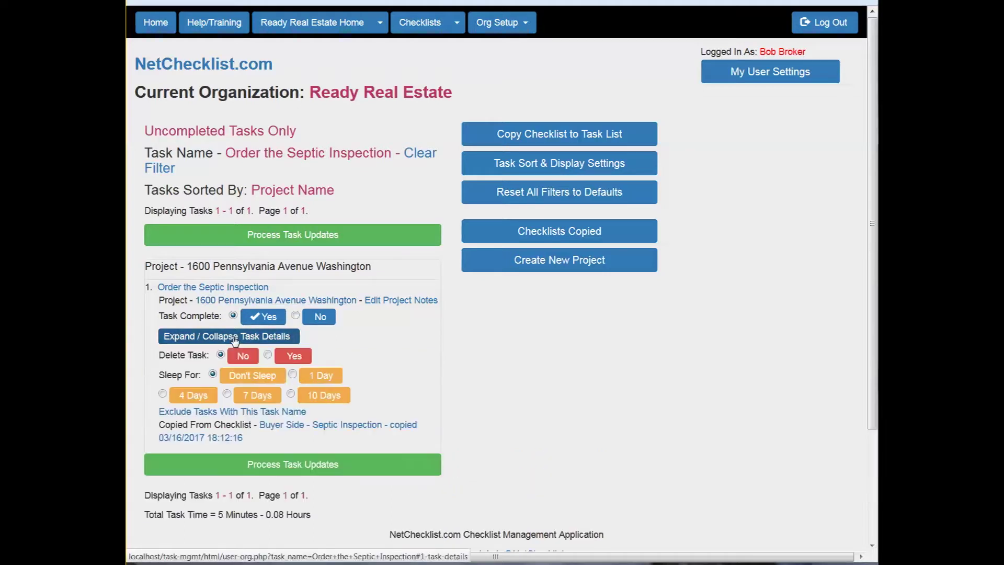
click(179, 416)
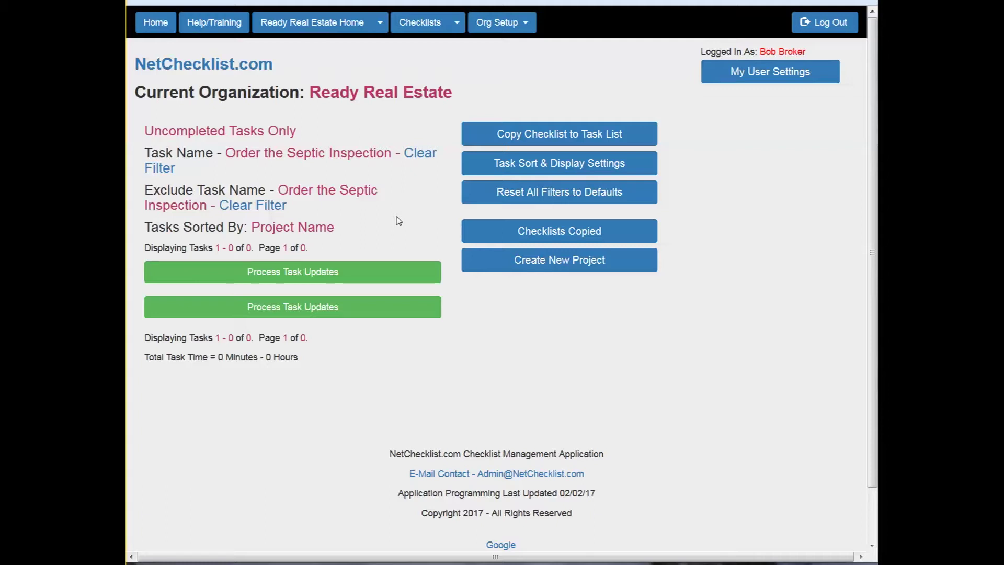
Check the task sort and display settings, reset all filters to defaults, and look over the full task list
click(530, 169)
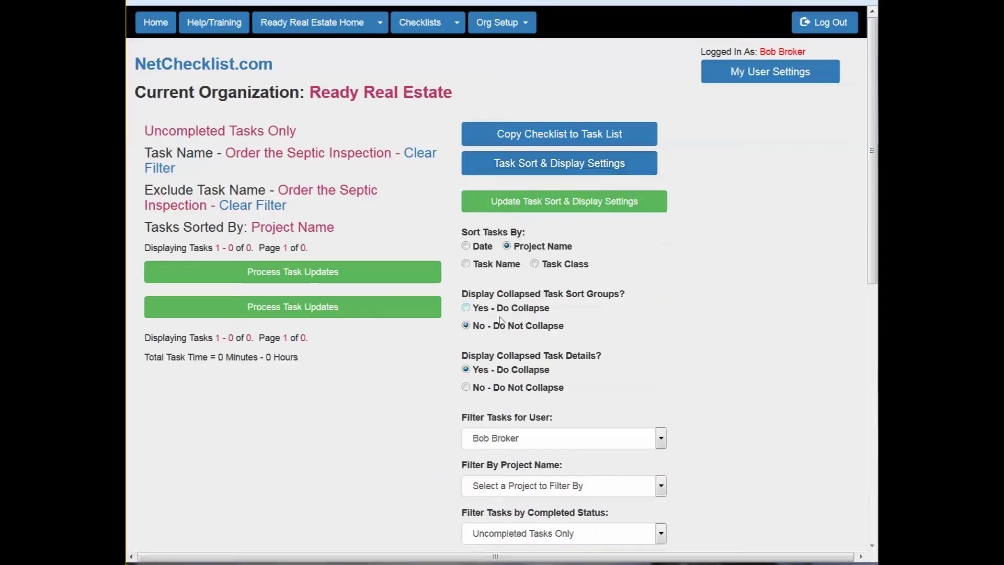
click(544, 168)
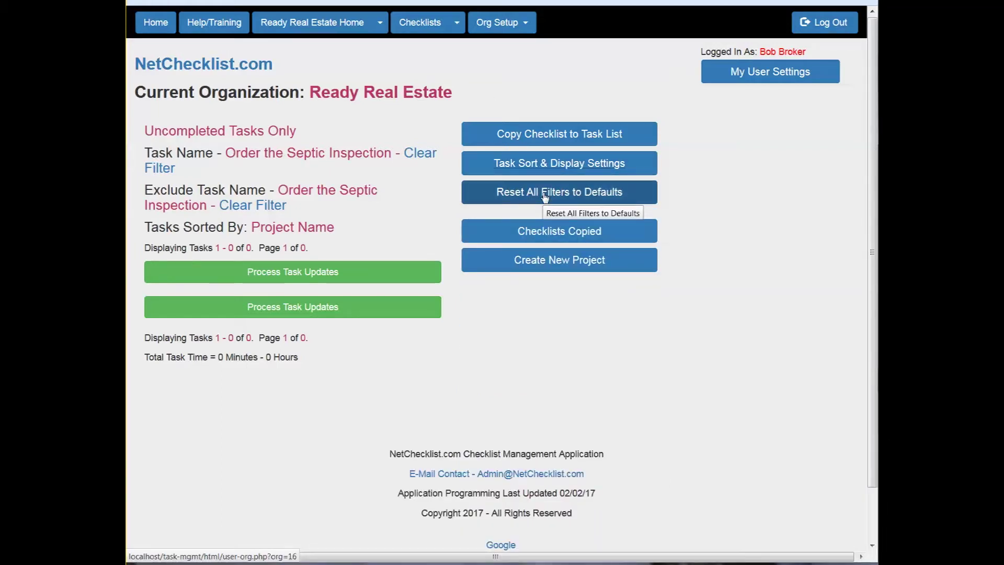
click(545, 194)
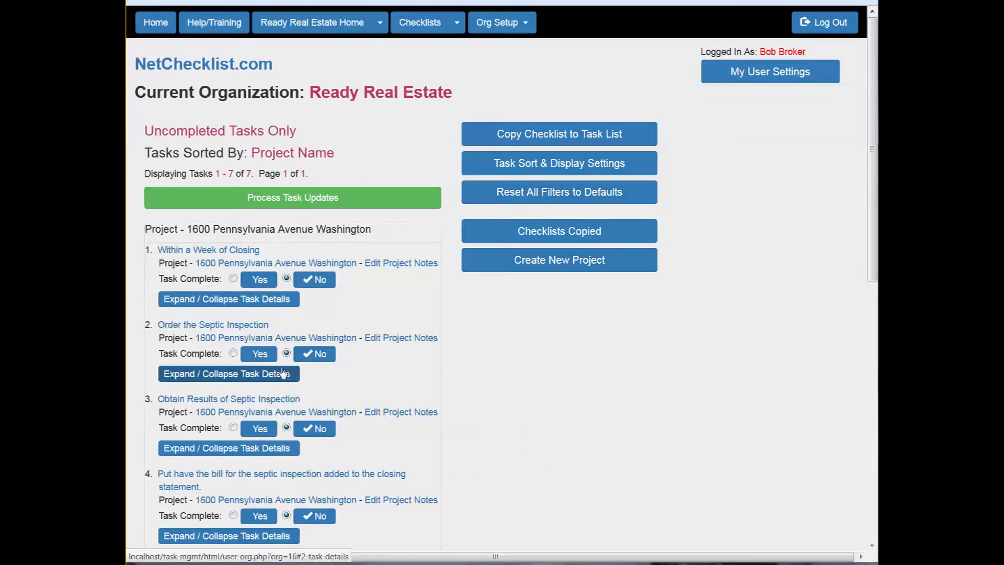
scroll(282, 373, down, 5)
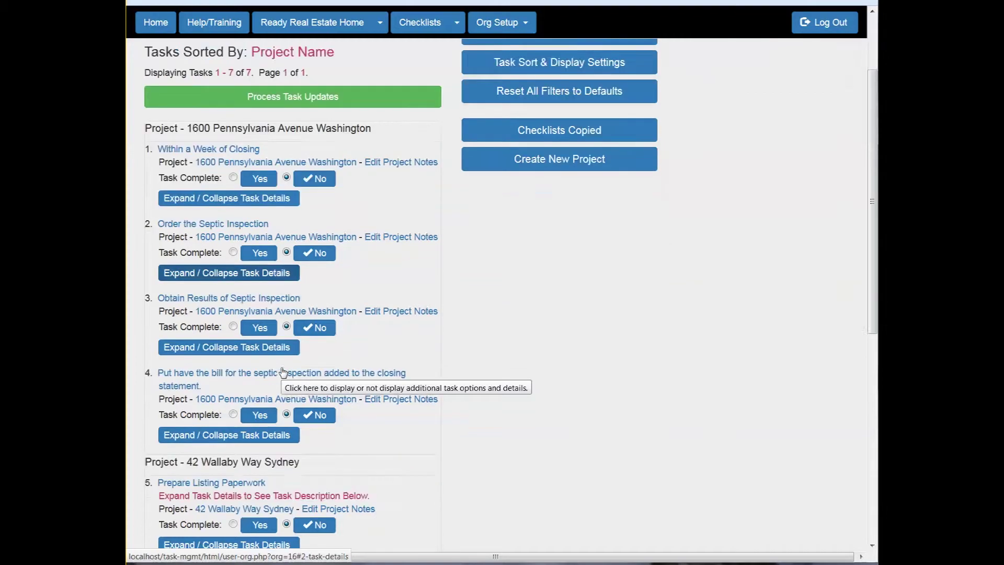
scroll(285, 381, up, 5)
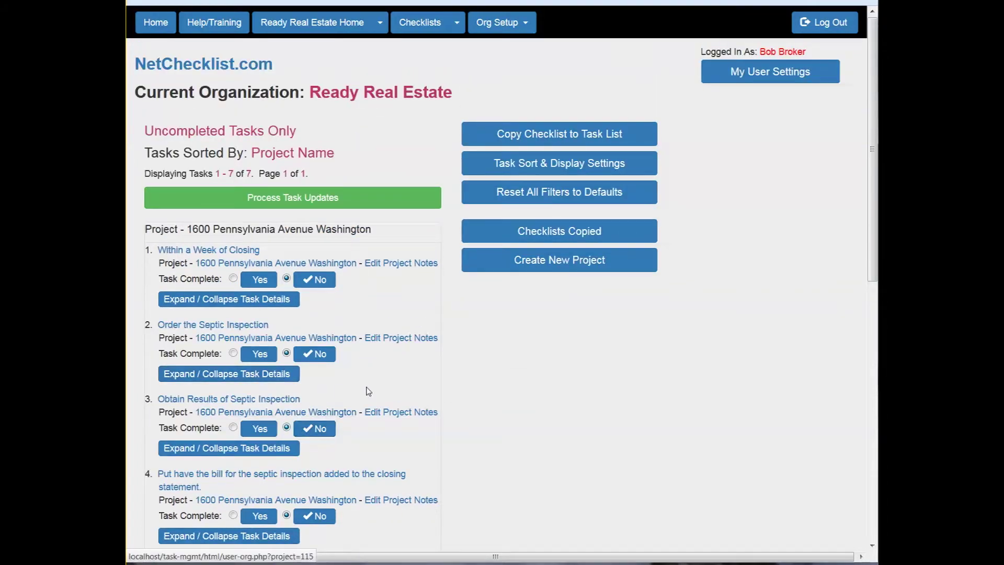
Collapse the Washington and Sydney project groups, and restore the expanded list by resetting all filters to defaults
click(314, 231)
click(275, 253)
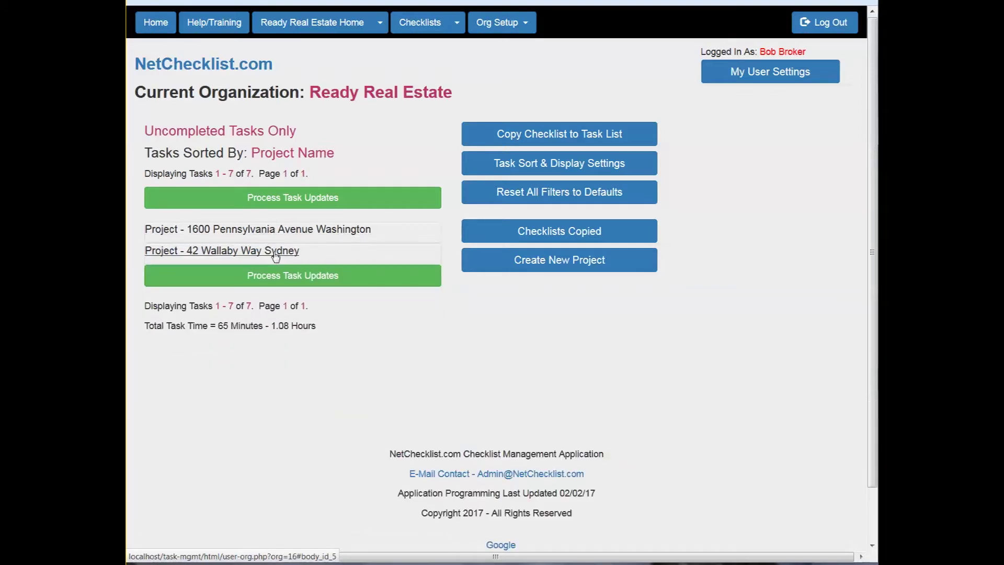
click(525, 193)
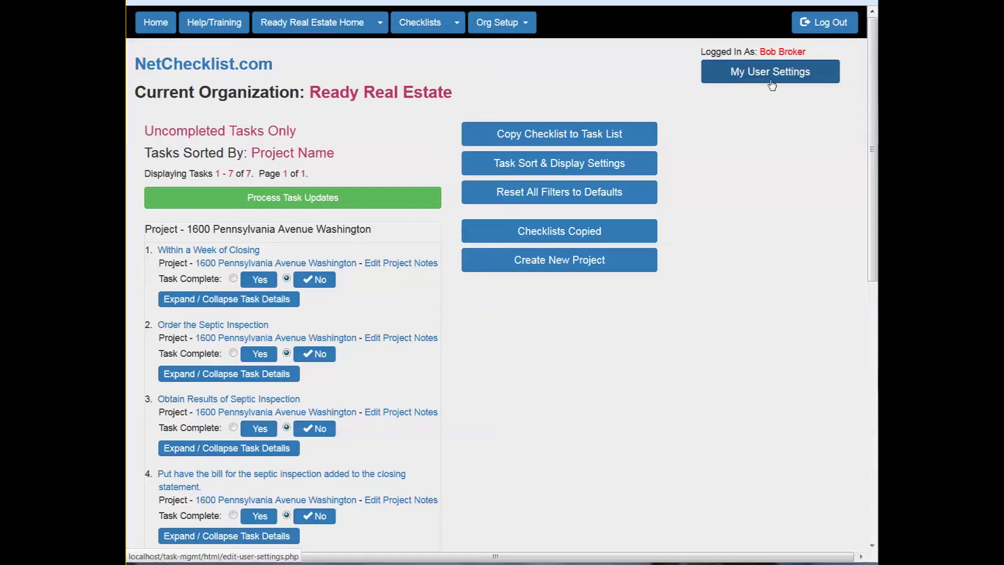
Examine the task description in the Prepare Listing Paperwork task's details, expanding and collapsing them
scroll(373, 203, down, 5)
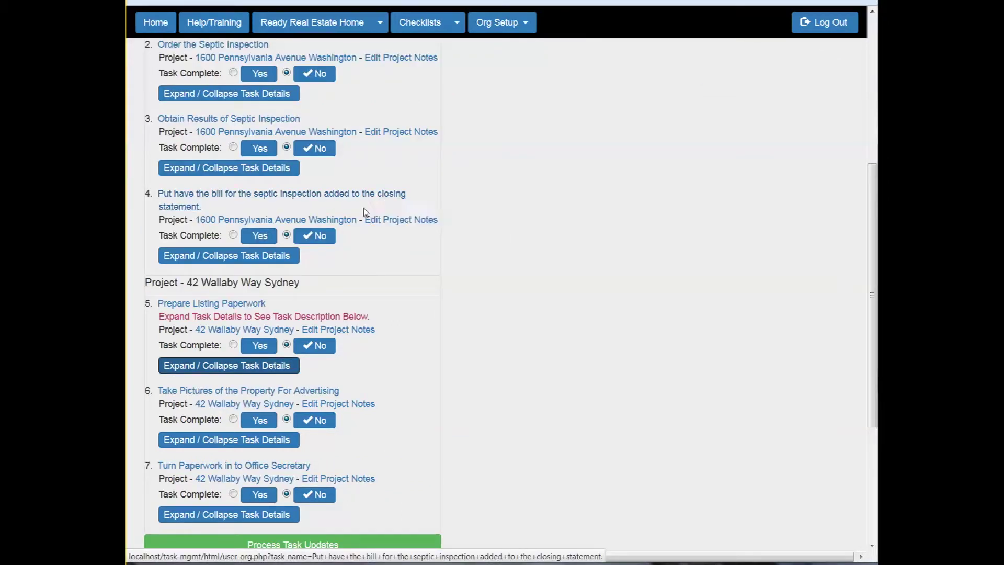
click(260, 365)
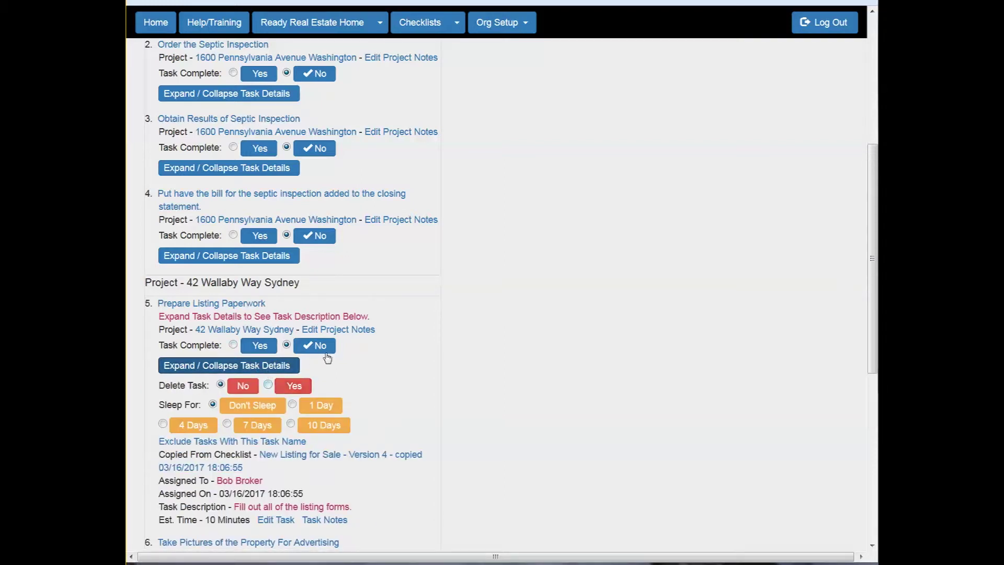
scroll(327, 361, down, 3)
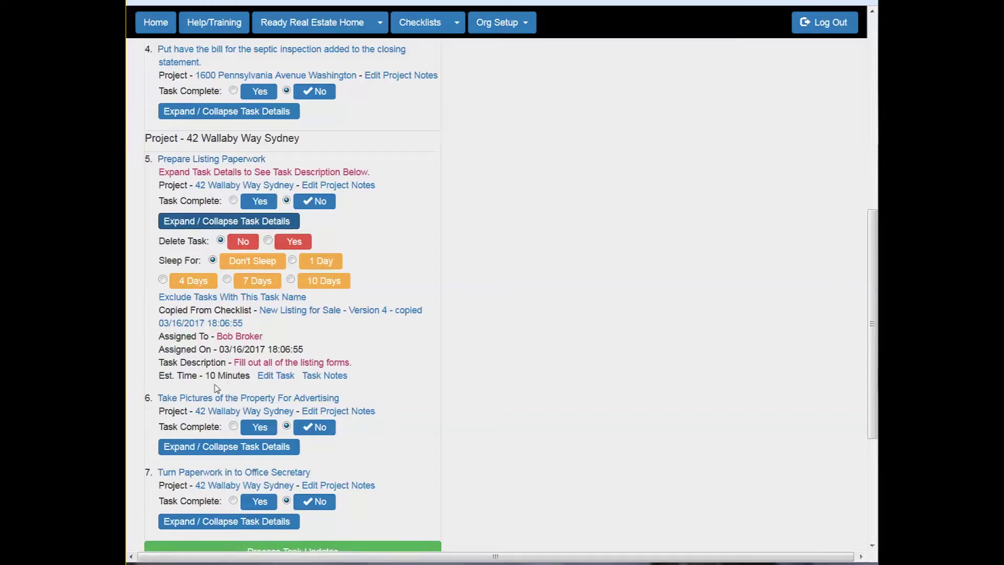
drag(234, 363, 368, 369)
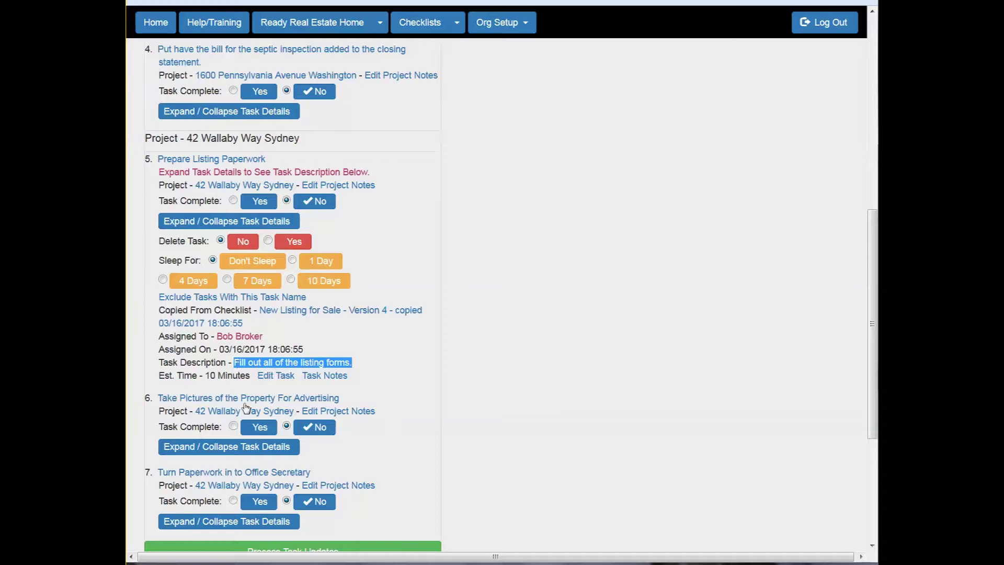
click(213, 222)
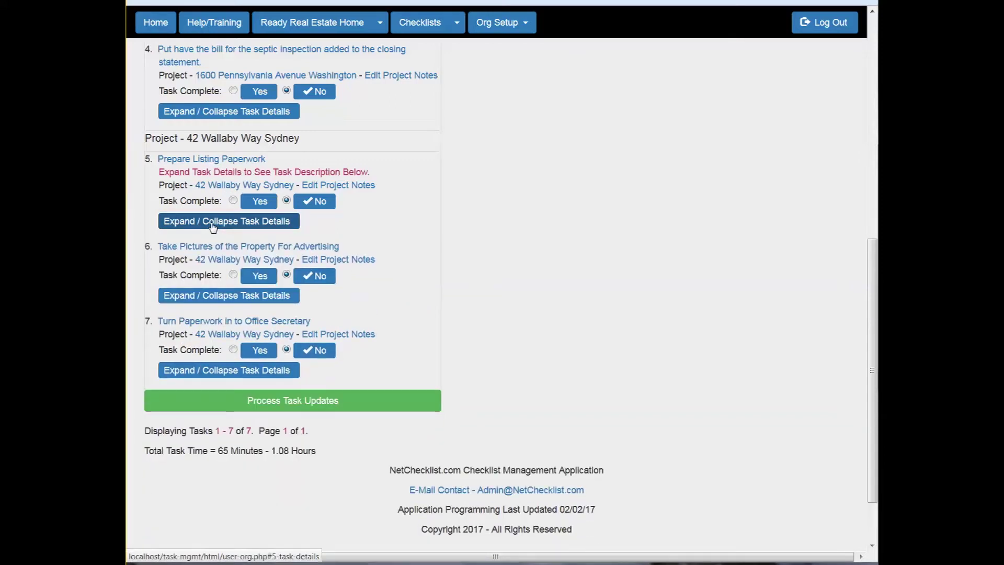
click(213, 223)
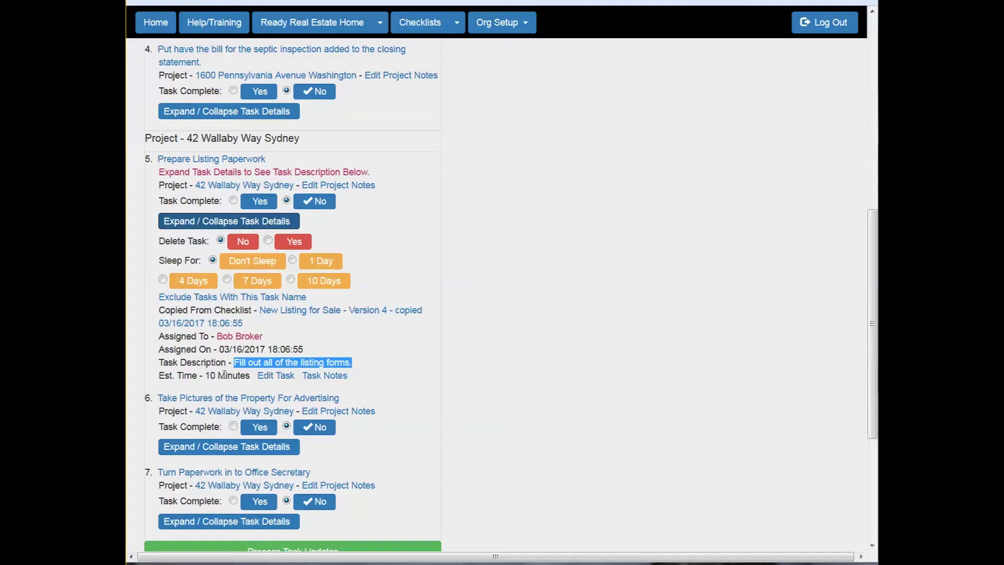
click(224, 223)
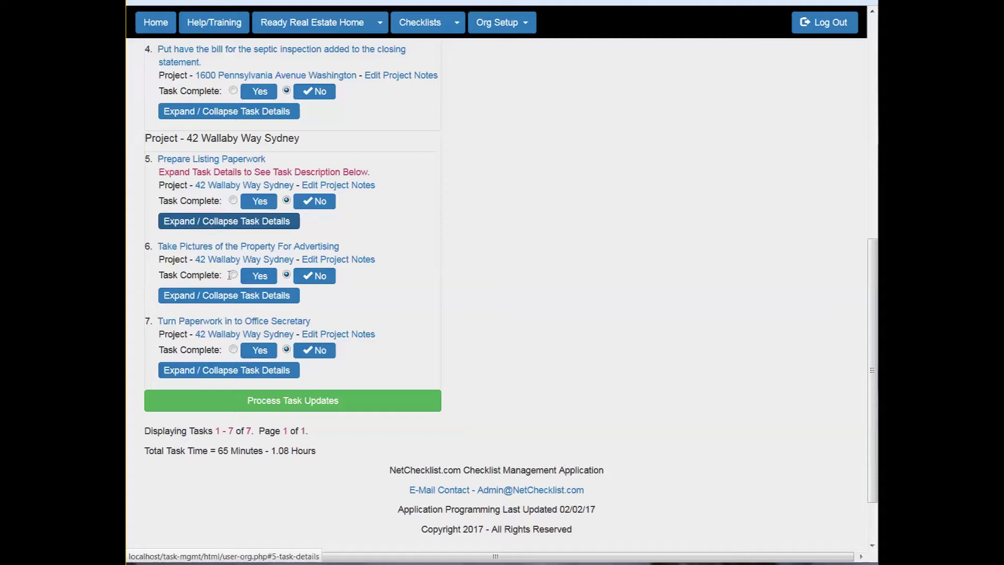
Inspect the details of Take Pictures of the Property For Advertising, and examine the description notice on the Prepare Listing Paperwork task
click(228, 298)
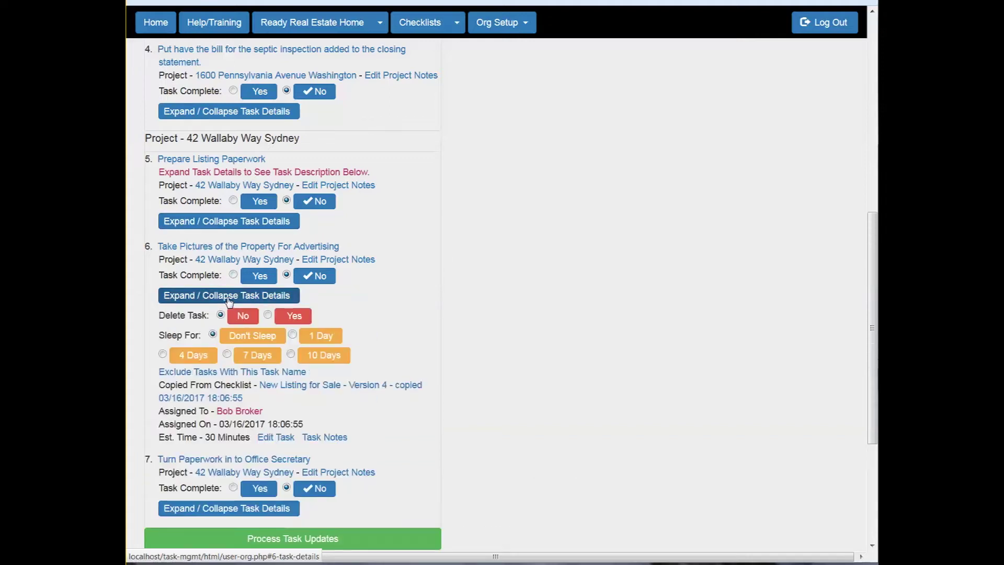
click(229, 298)
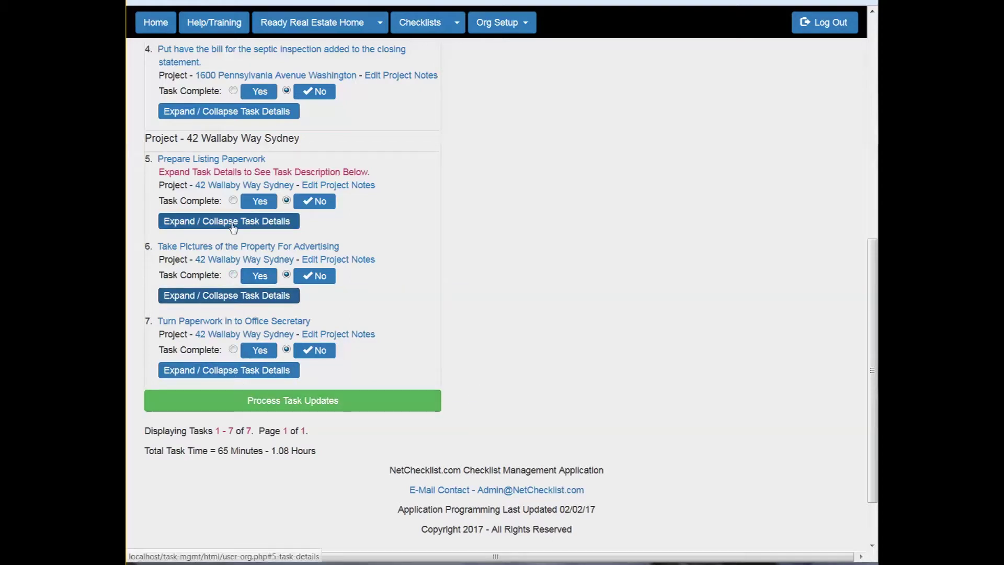
click(161, 173)
drag(161, 173, 404, 173)
click(425, 180)
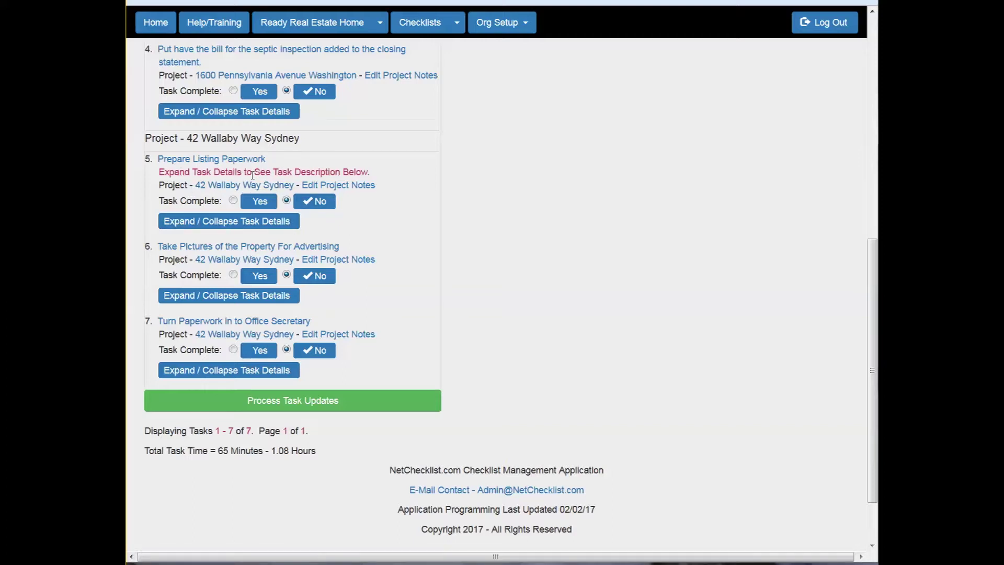
Expand and collapse the Prepare Listing Paperwork details, and reopen them to highlight the task description text
click(254, 225)
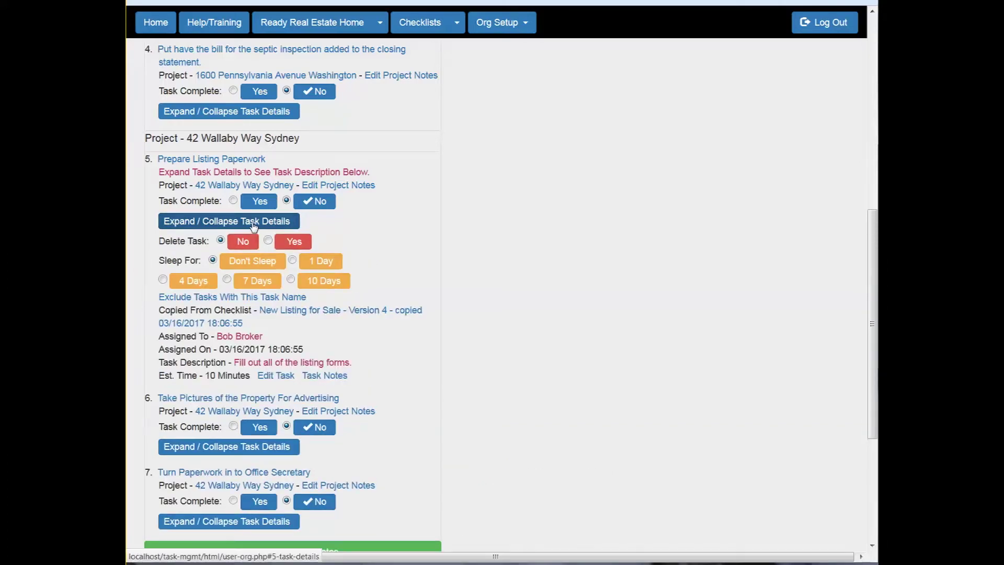
click(255, 225)
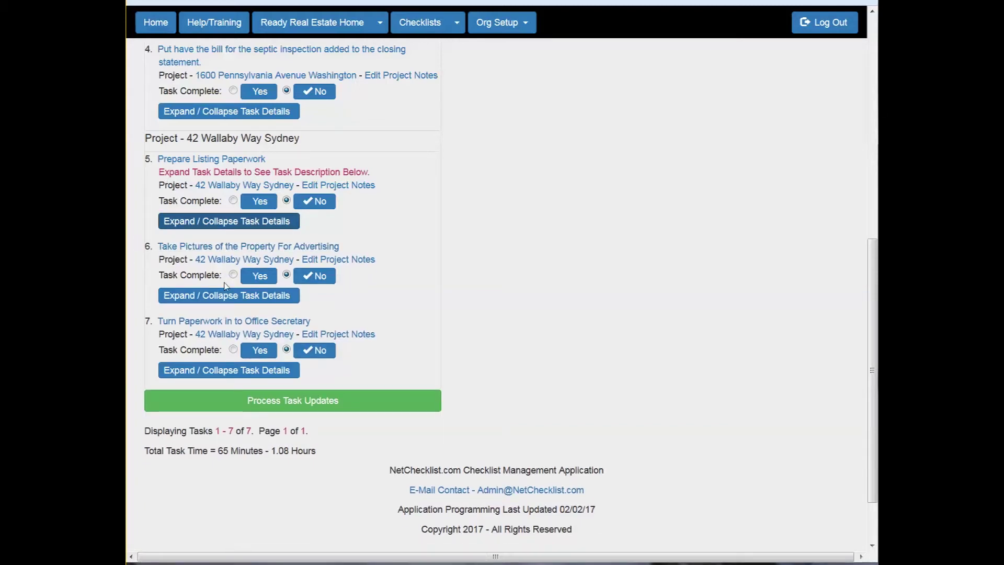
scroll(229, 298, up, 5)
scroll(228, 302, down, 5)
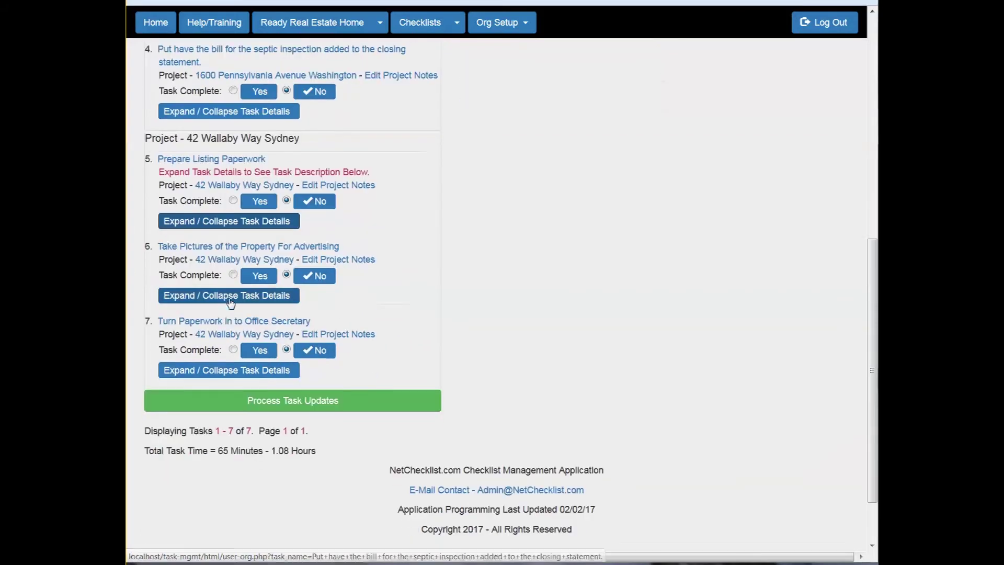
click(282, 221)
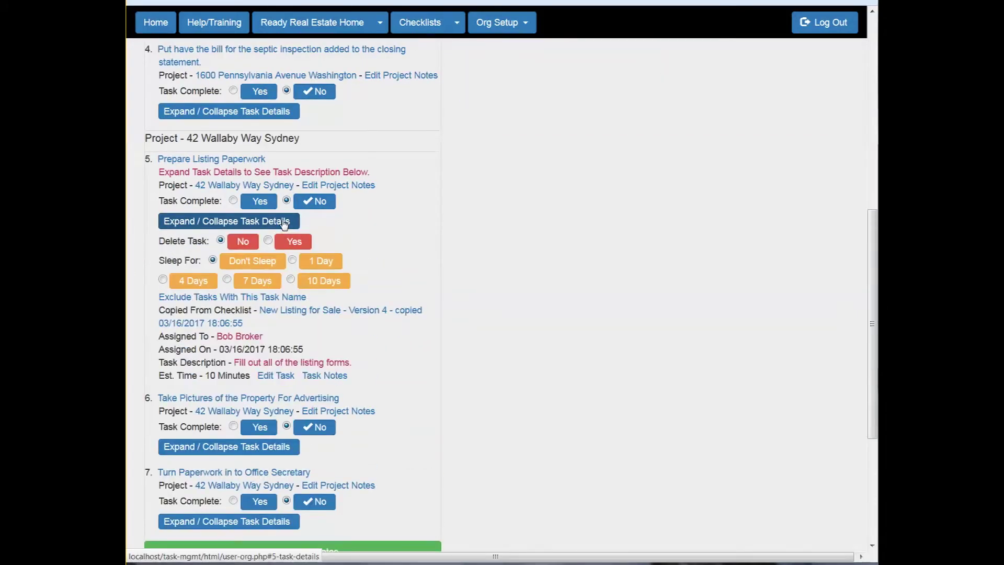
drag(234, 361, 376, 365)
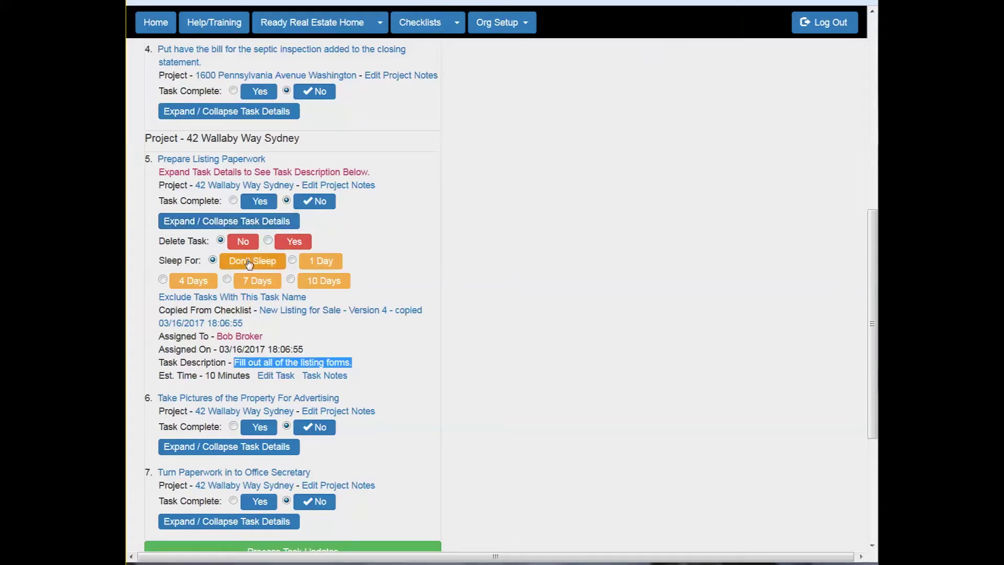
Mark all listed tasks complete except the septic inspection bill task, and process the task updates
click(260, 201)
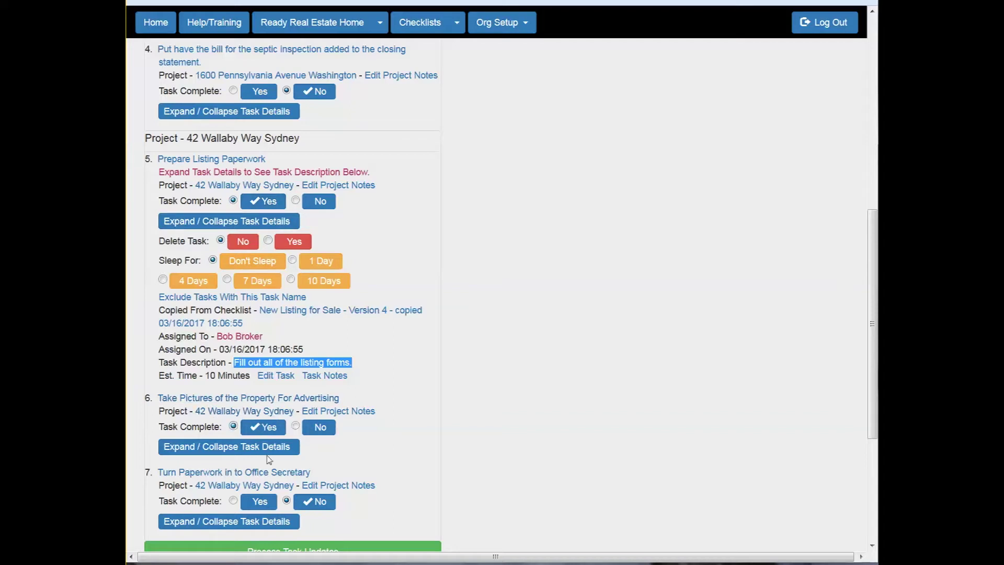
scroll(290, 332, up, 5)
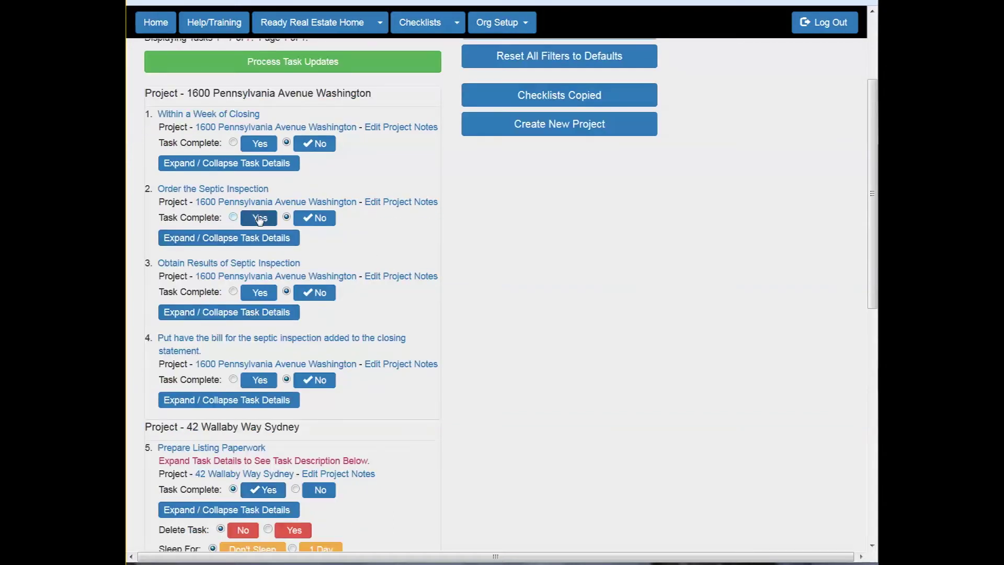
click(259, 142)
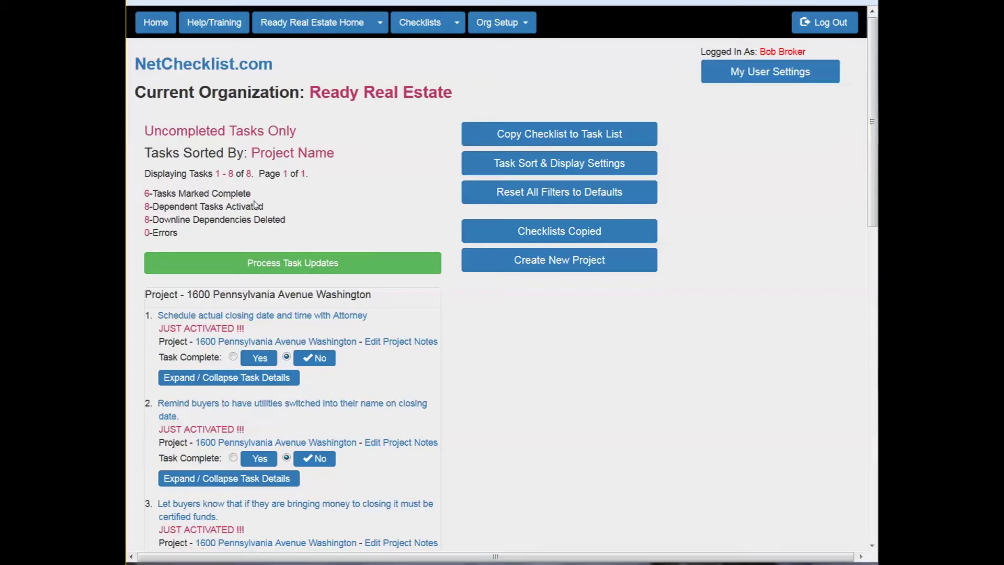
Review the task update summary, including dependent tasks activated, and the newly activated tasks in the Washington and Sydney projects
drag(150, 207, 305, 215)
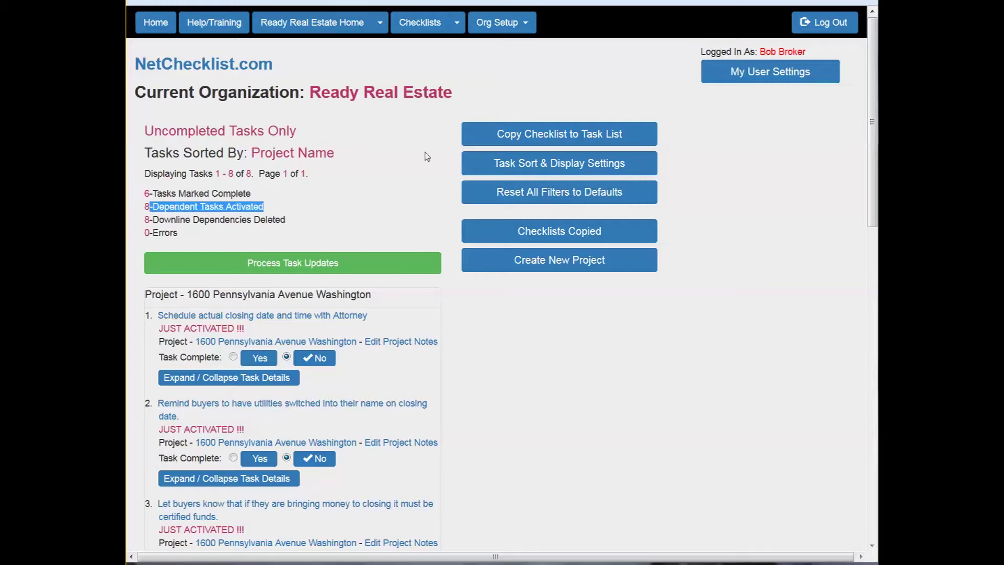
click(400, 171)
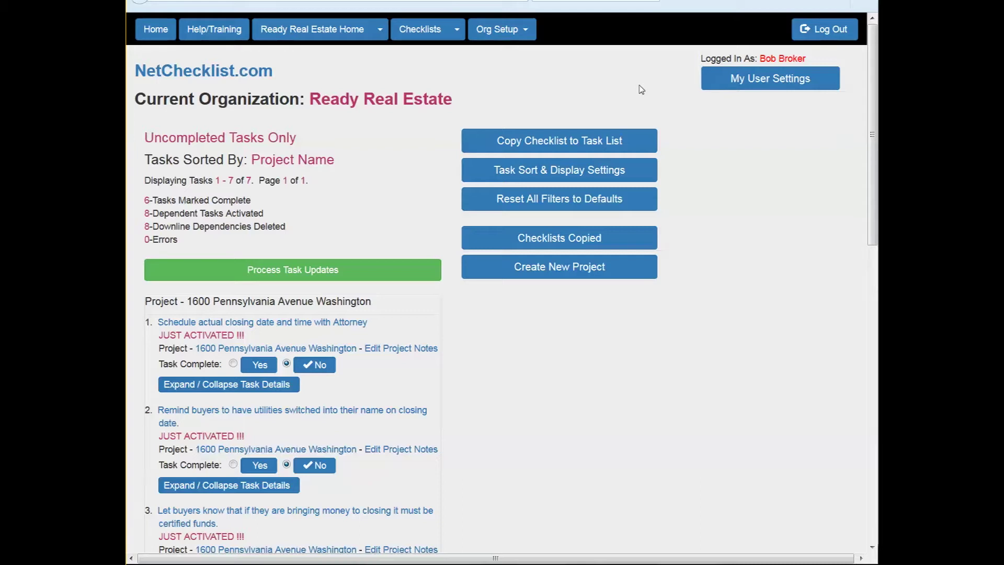
scroll(299, 235, down, 10)
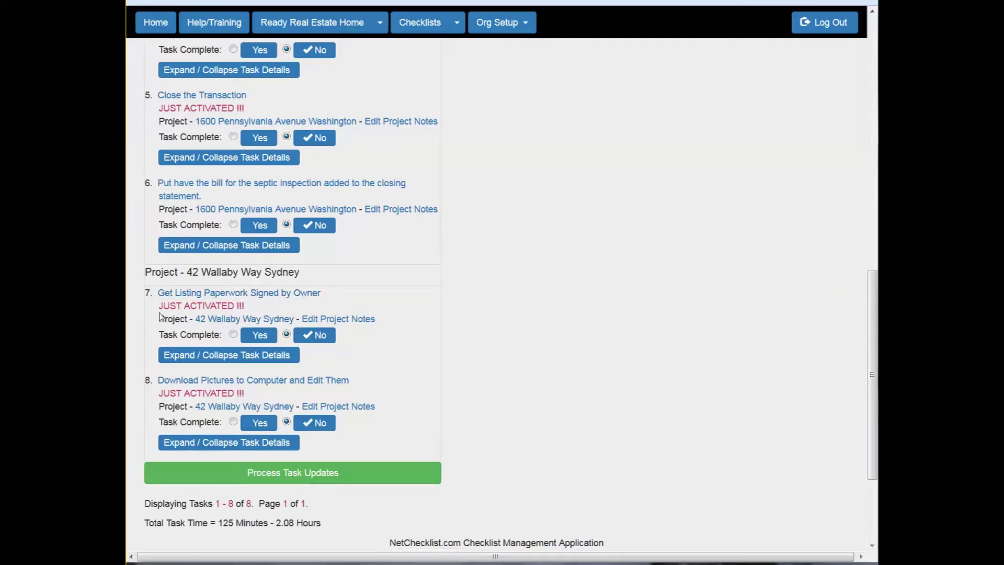
scroll(235, 350, up, 10)
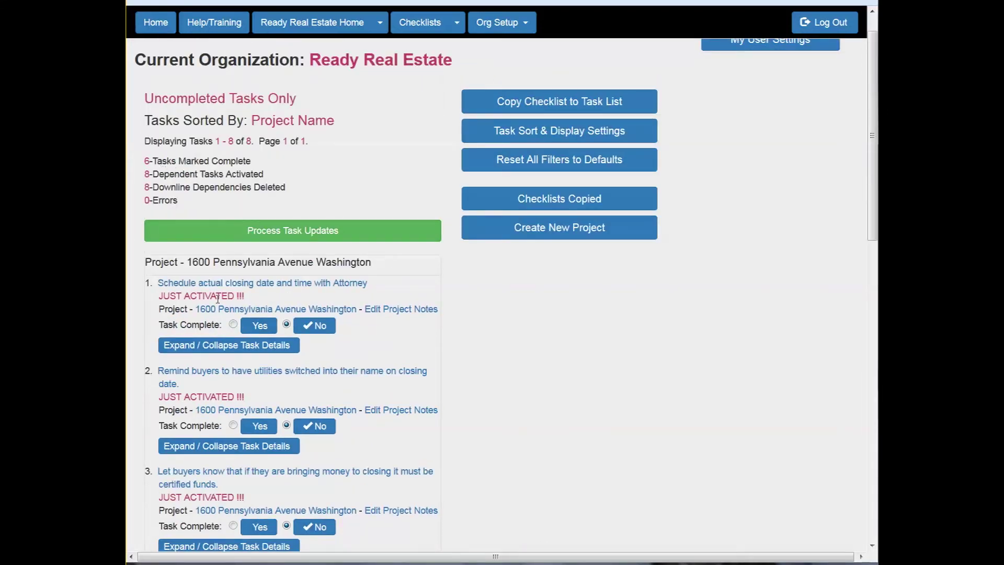
scroll(216, 293, down, 5)
scroll(216, 250, down, 6)
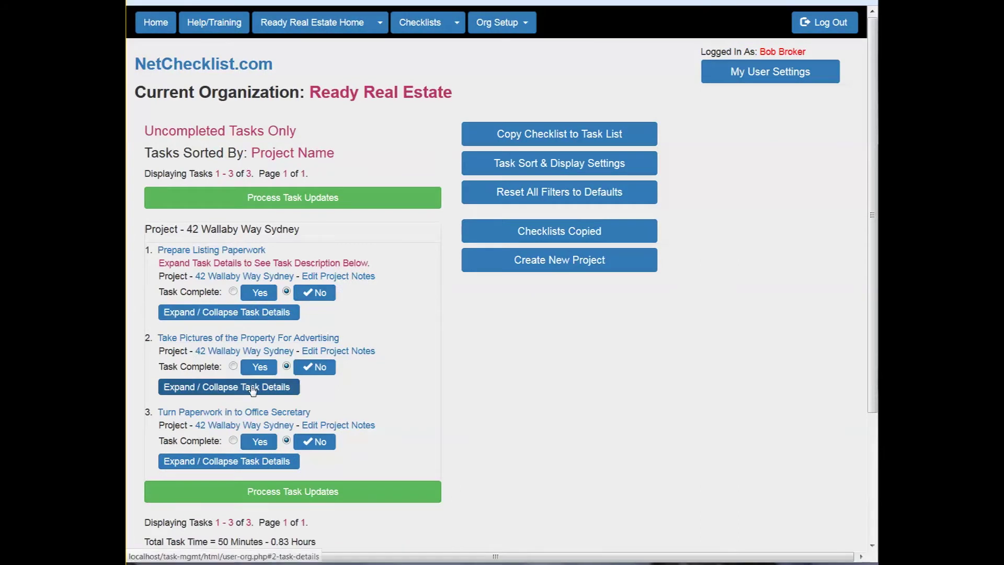
Filter the task list to the Sydney project, mark its three tasks complete, and process the task updates
click(215, 281)
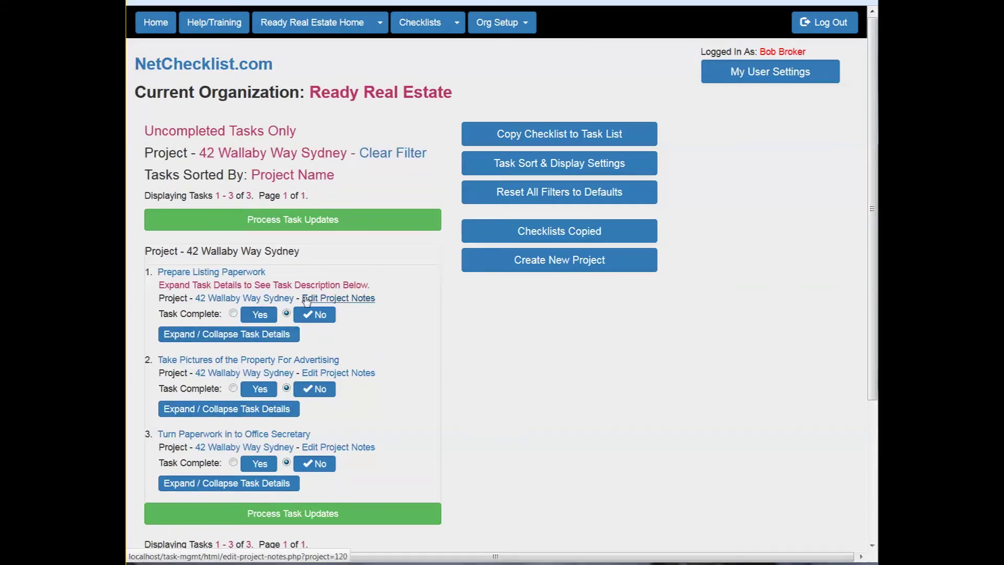
scroll(308, 308, down, 3)
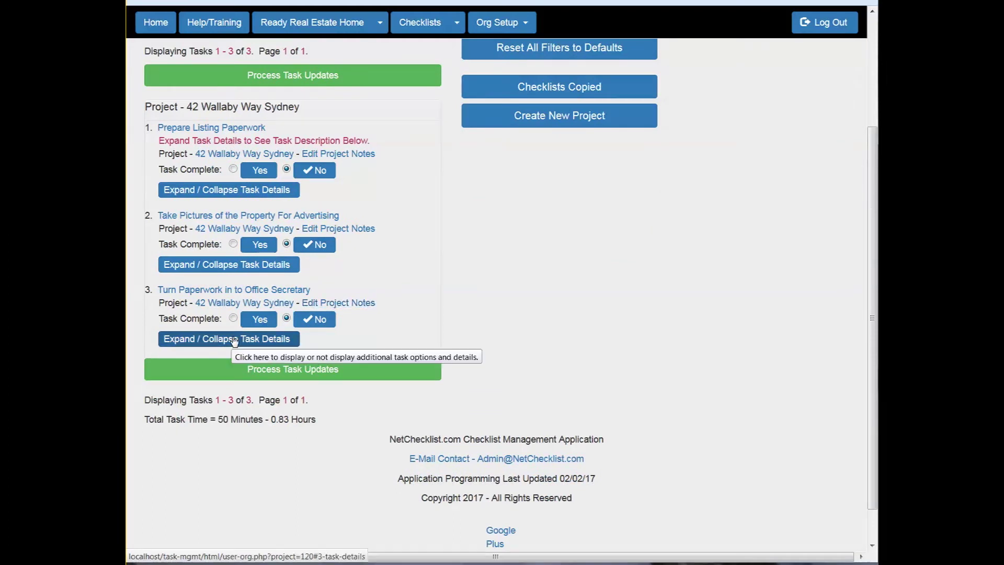
click(258, 172)
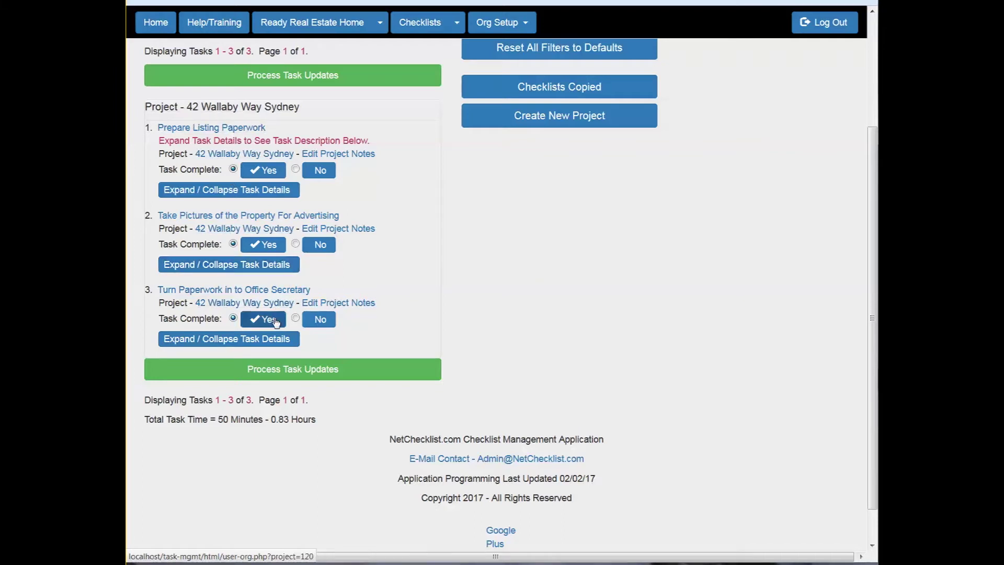
click(286, 370)
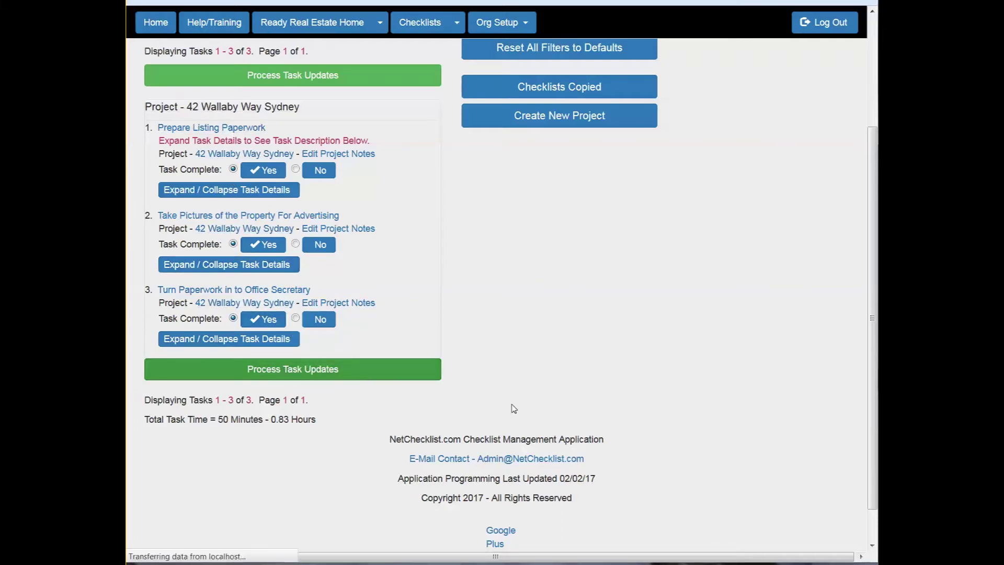
scroll(473, 428, down, 3)
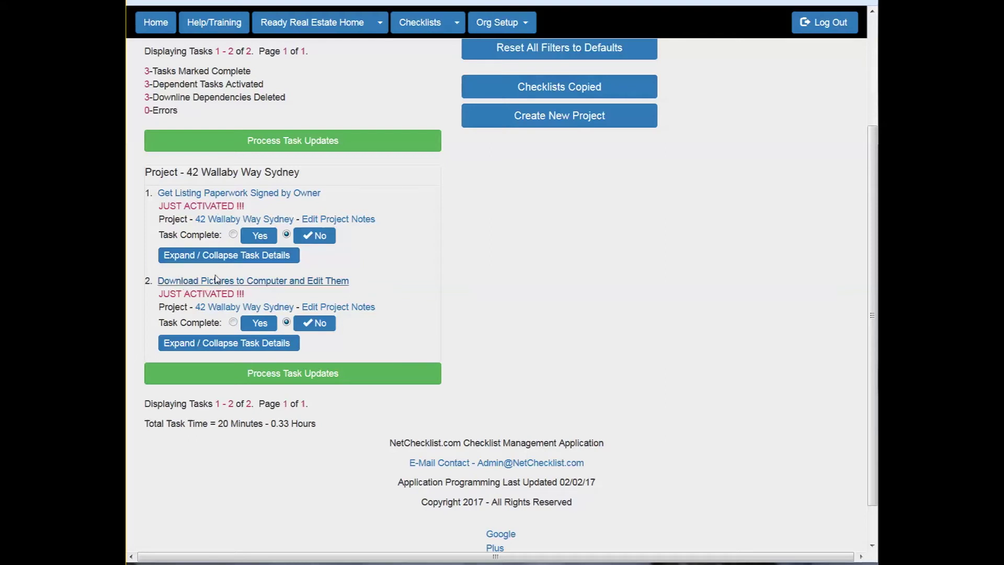
Return to the Ready Real Estate task list and set its user filter to Tasks for All Users in the sort and display settings
click(310, 27)
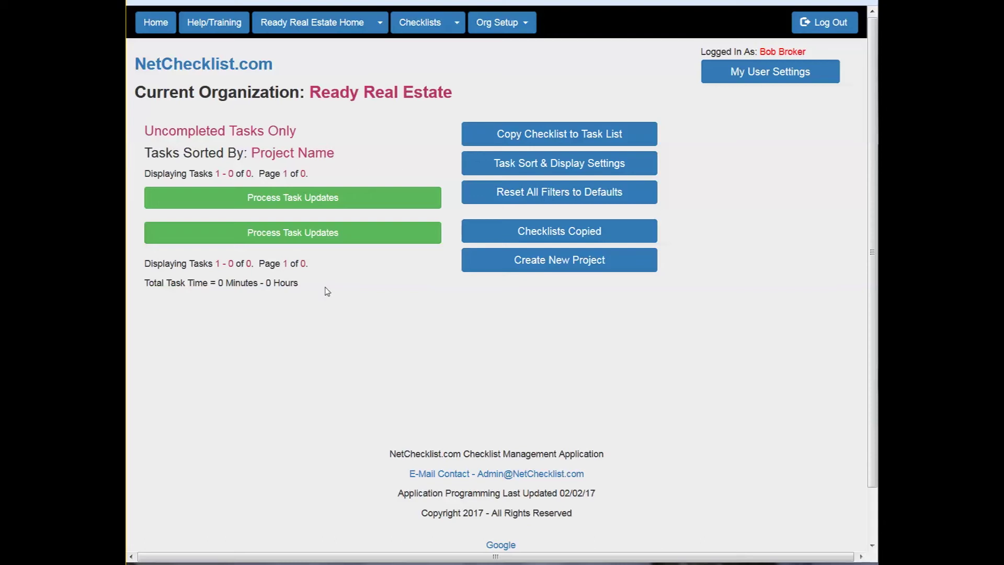
click(561, 166)
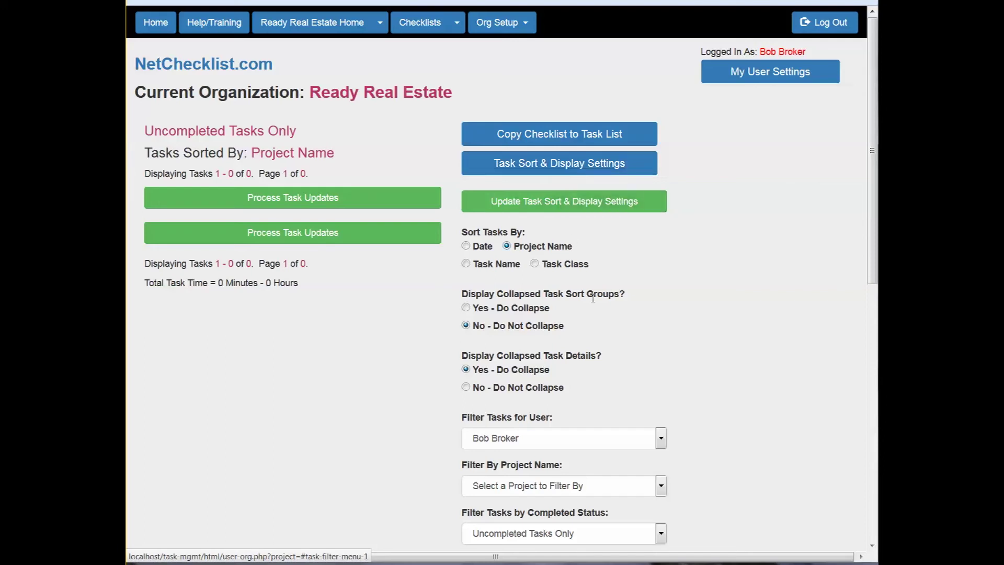
scroll(687, 360, down, 2)
scroll(687, 360, down, 3)
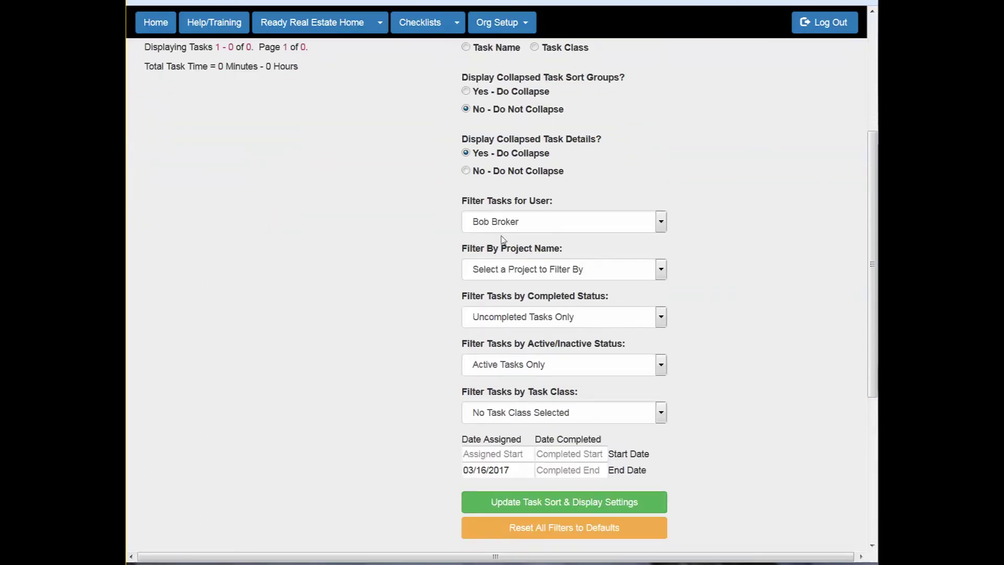
click(540, 222)
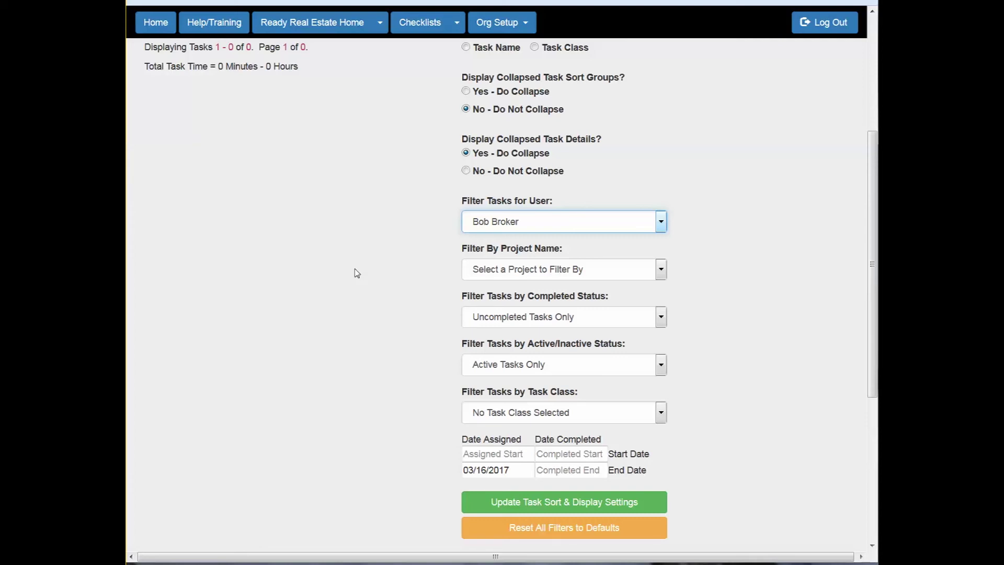
click(519, 225)
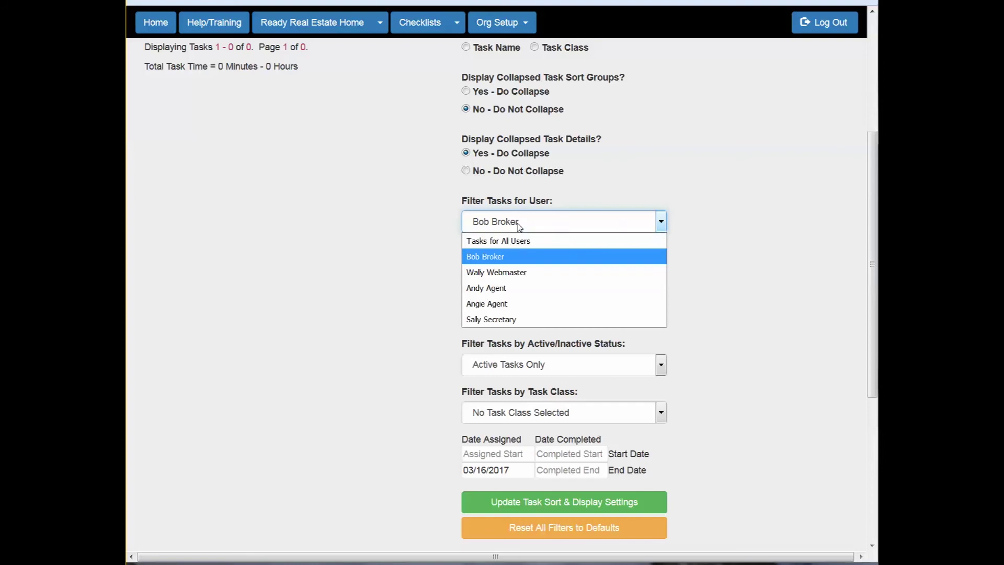
click(486, 289)
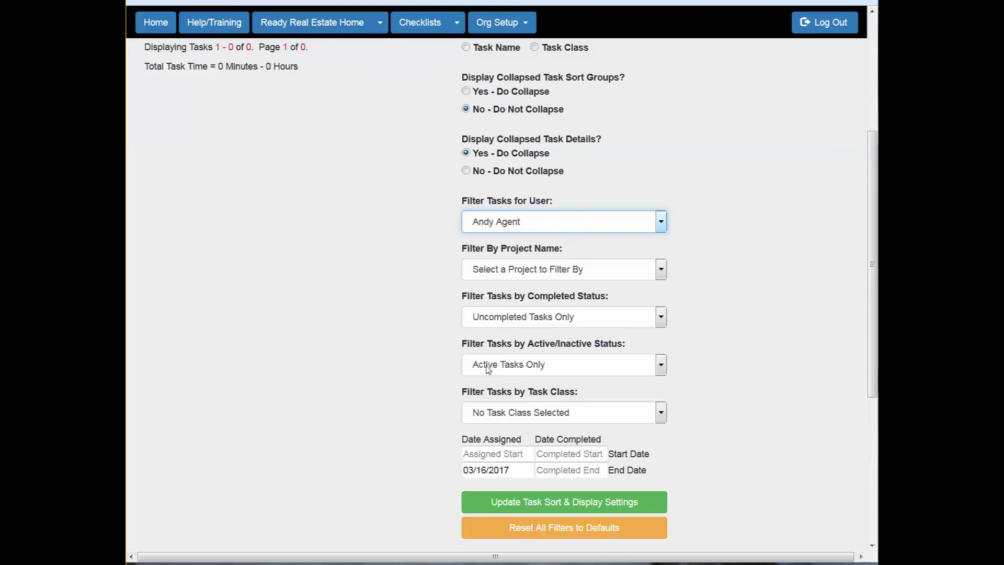
click(511, 224)
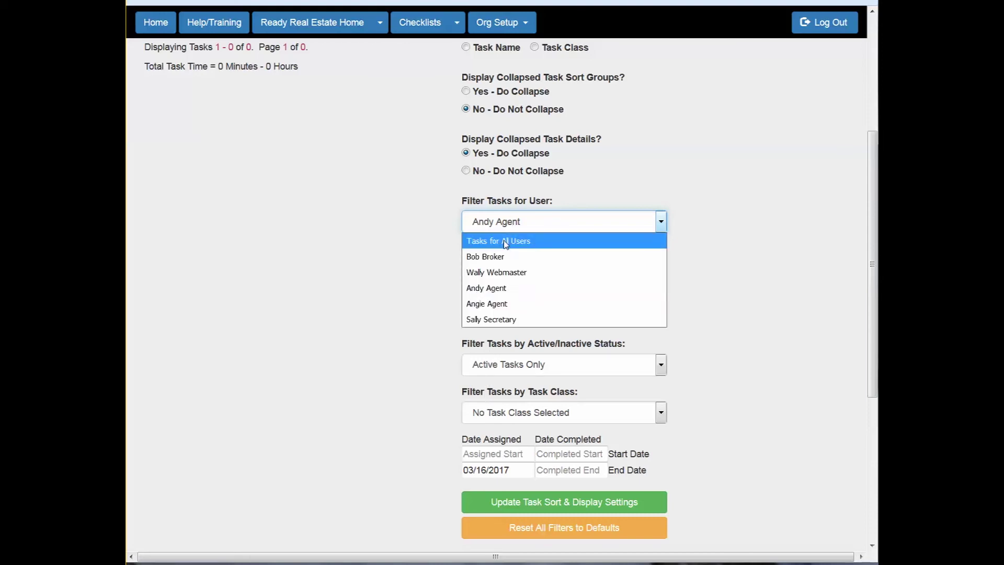
click(505, 242)
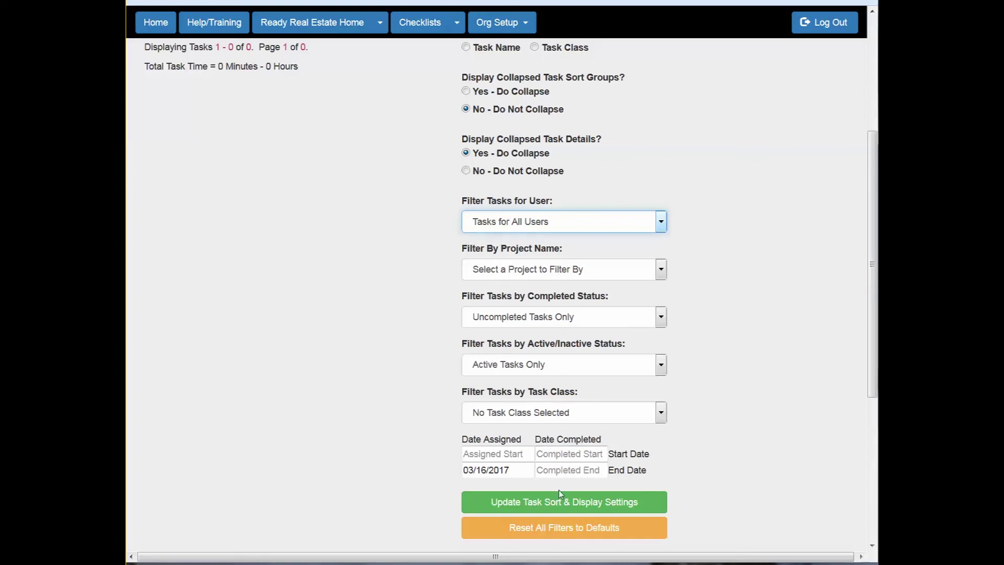
click(548, 503)
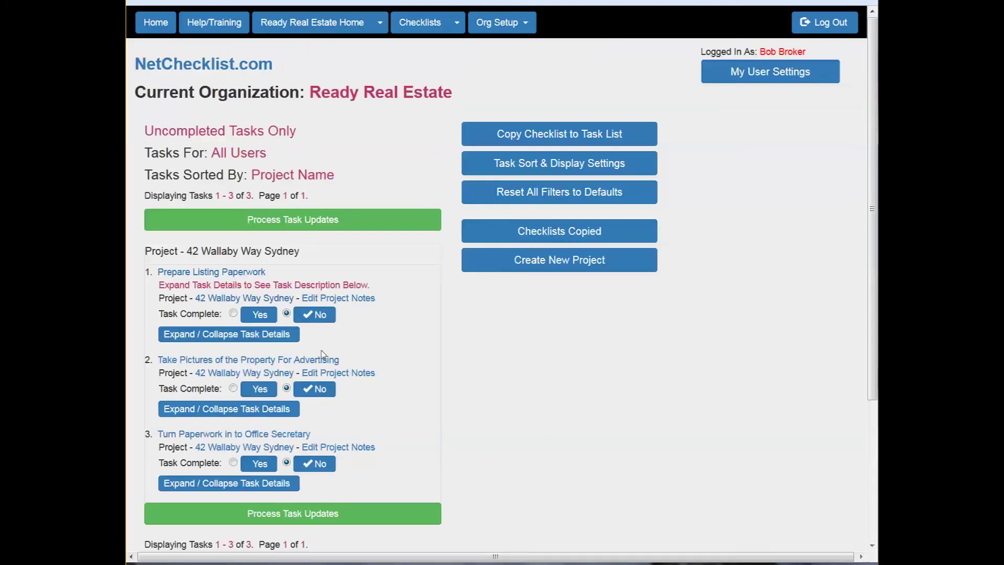
Expand the details of all three Sydney project tasks and check who each one is assigned to
scroll(356, 378, down, 3)
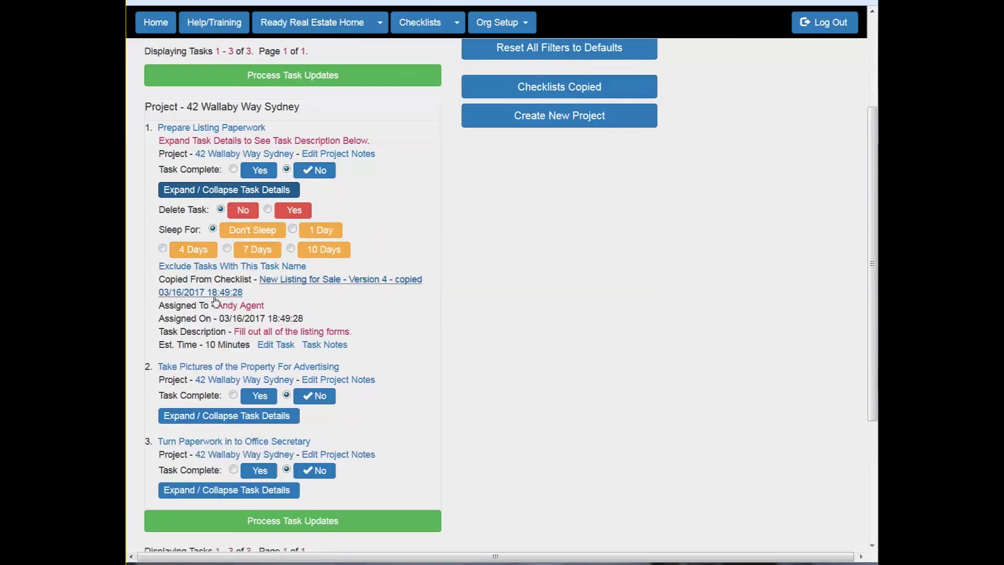
drag(214, 305, 291, 310)
scroll(344, 335, down, 3)
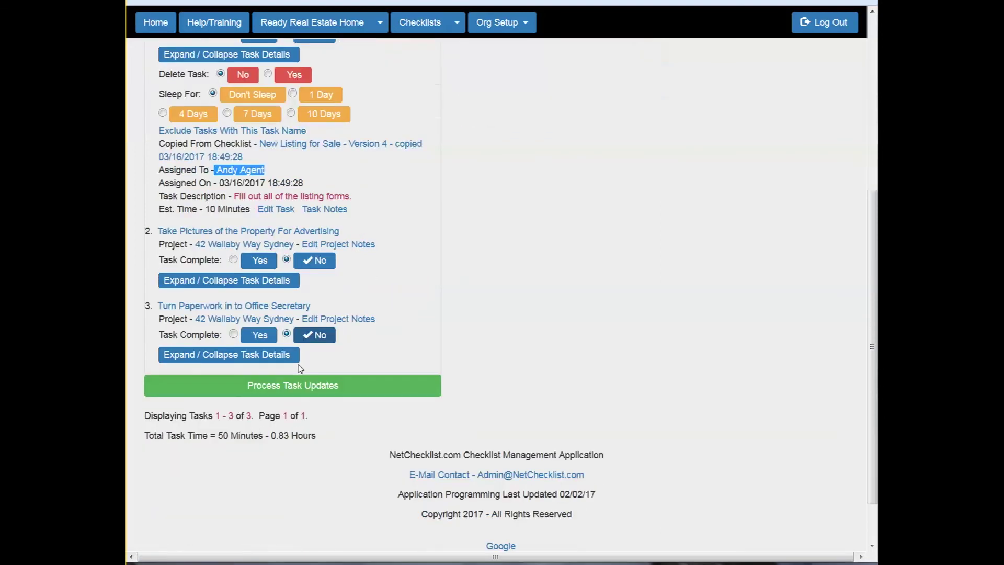
click(229, 270)
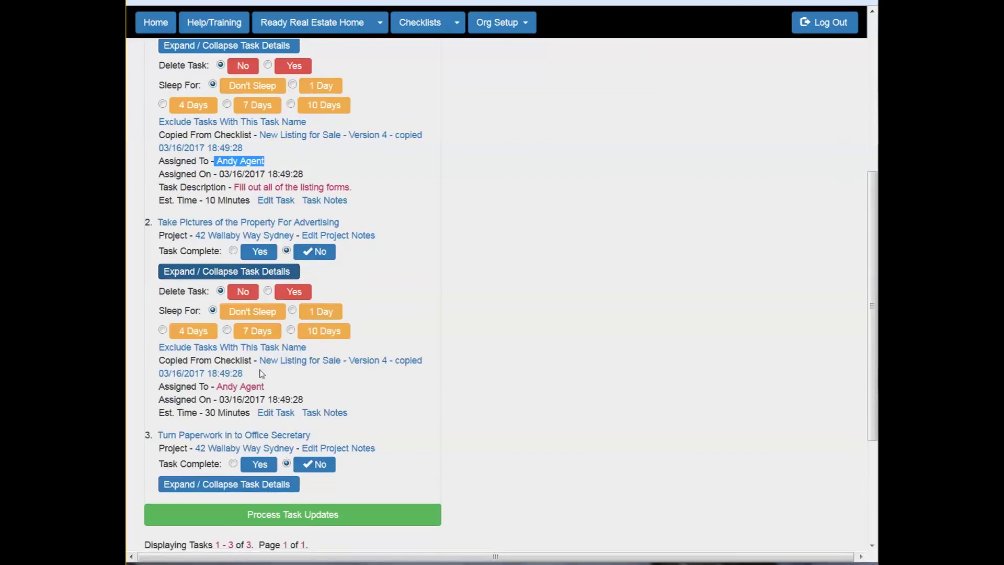
scroll(253, 386, down, 4)
click(234, 296)
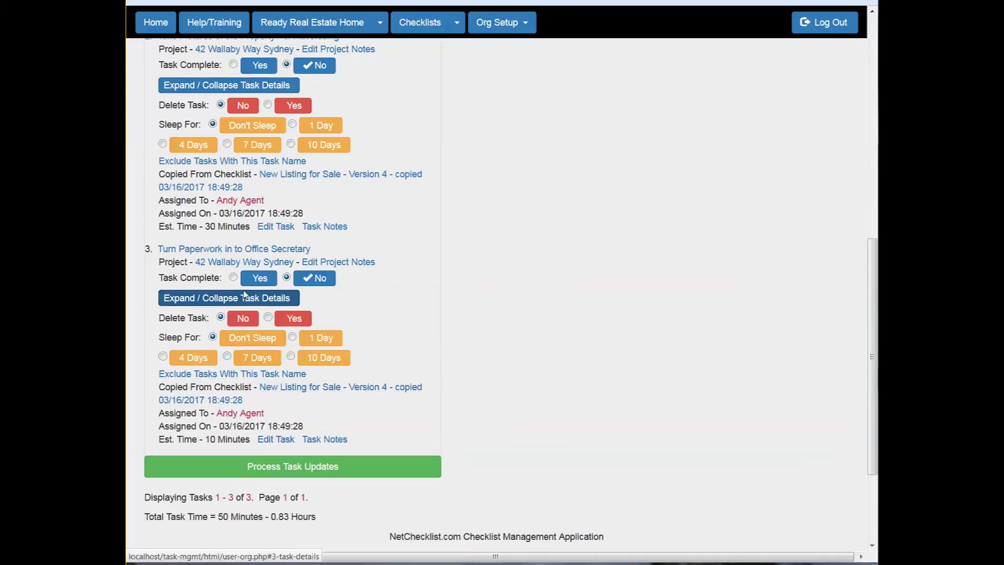
Mark Prepare Listing Paperwork, Take Pictures of the Property For Advertising and Turn Paperwork in to Office Secretary complete, and process the updates
click(260, 278)
click(259, 65)
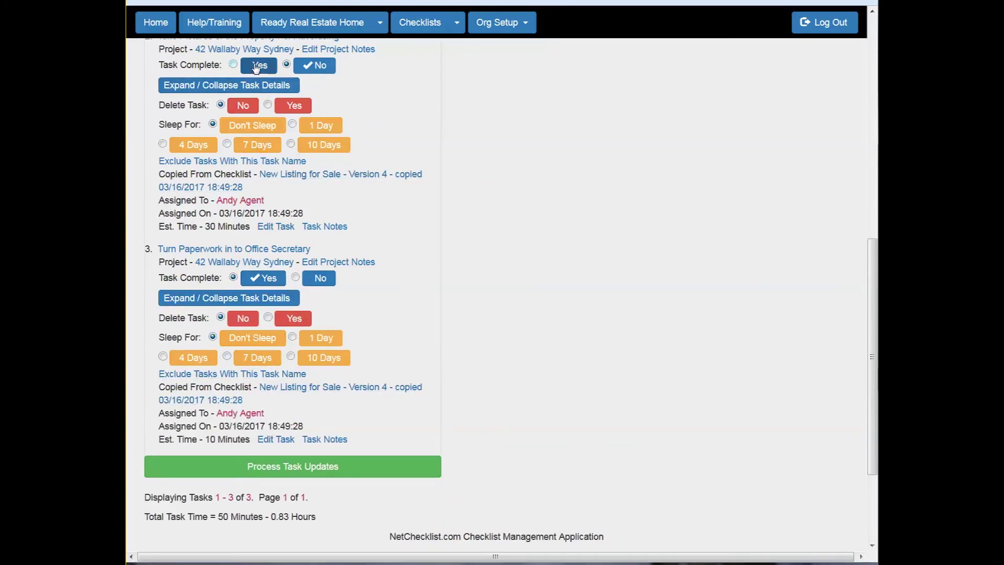
scroll(289, 229, up, 4)
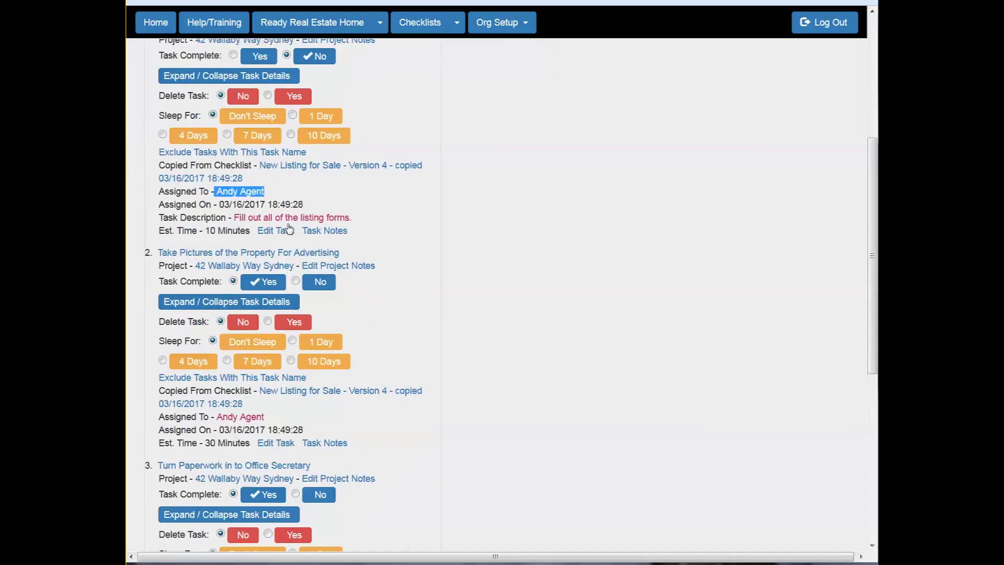
click(261, 57)
scroll(291, 221, up, 5)
click(291, 220)
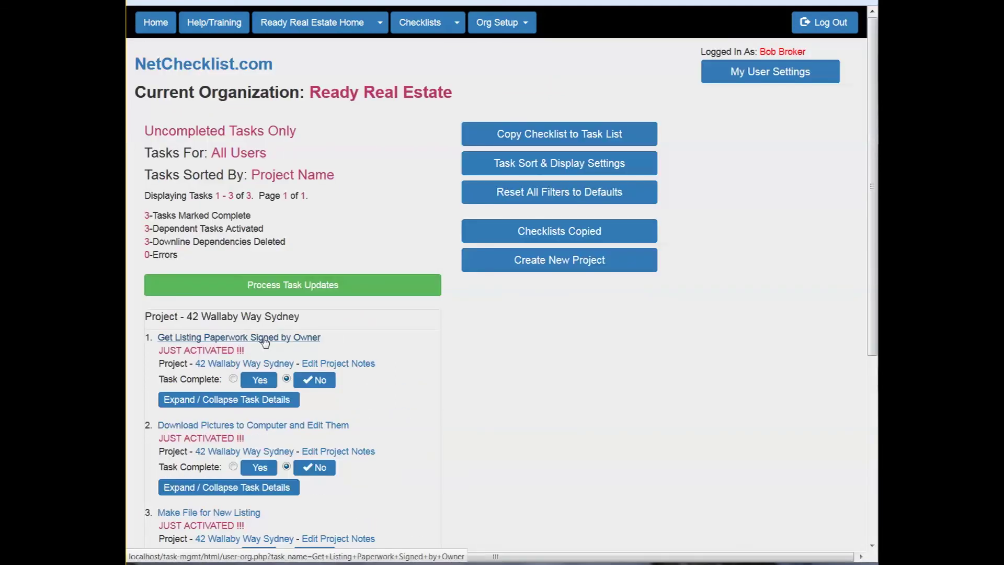
Mark Download Pictures to Computer and Edit Them and Make File for New Listing complete, check the latter's assignee, and process the updates
scroll(303, 373, down, 1)
scroll(304, 373, down, 3)
click(260, 396)
click(264, 337)
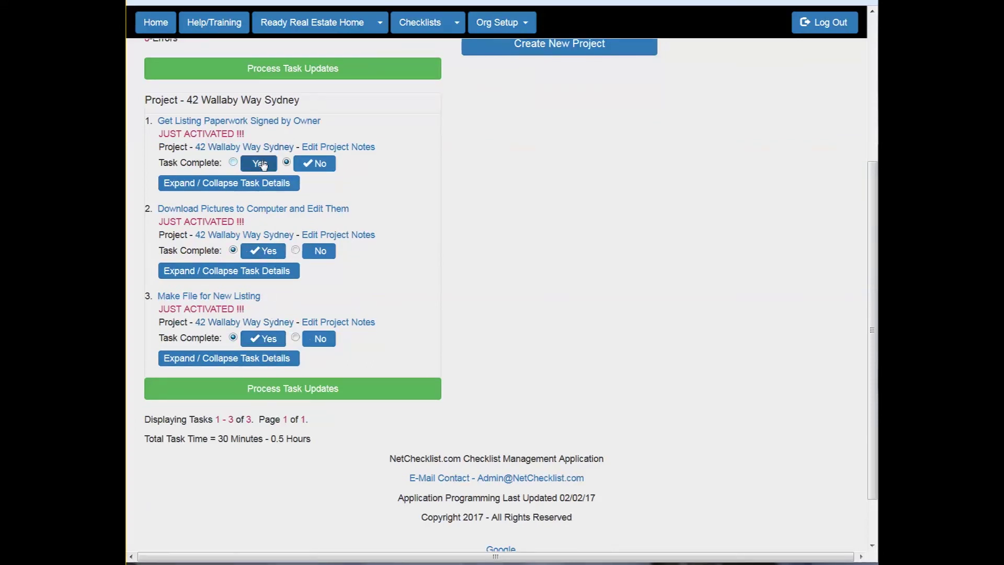
click(266, 360)
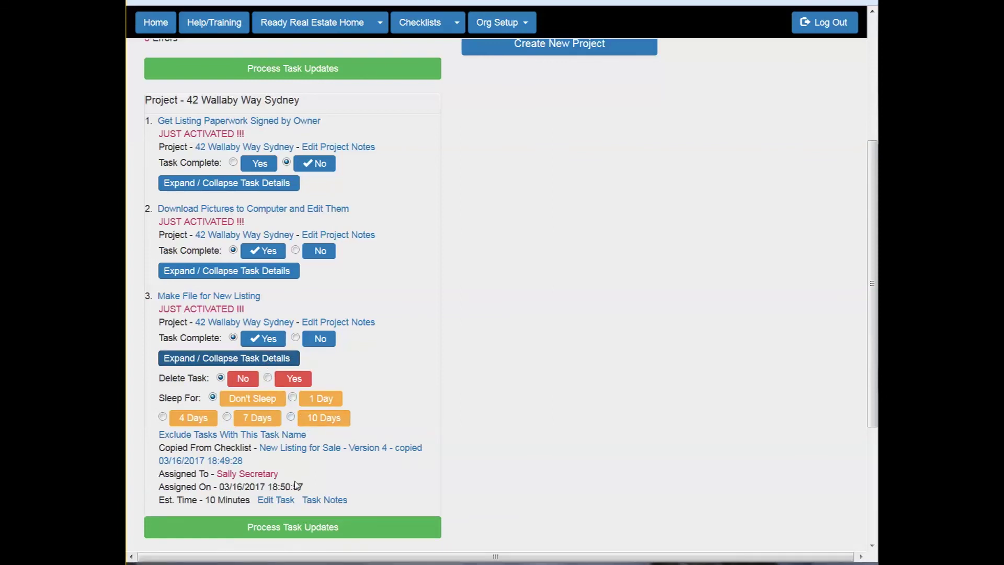
scroll(233, 413, down, 2)
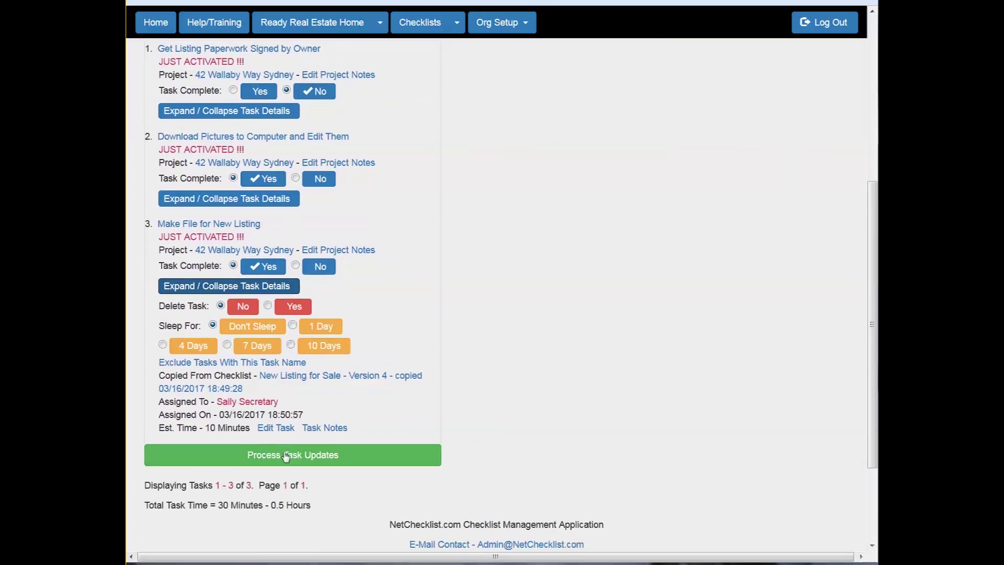
click(288, 460)
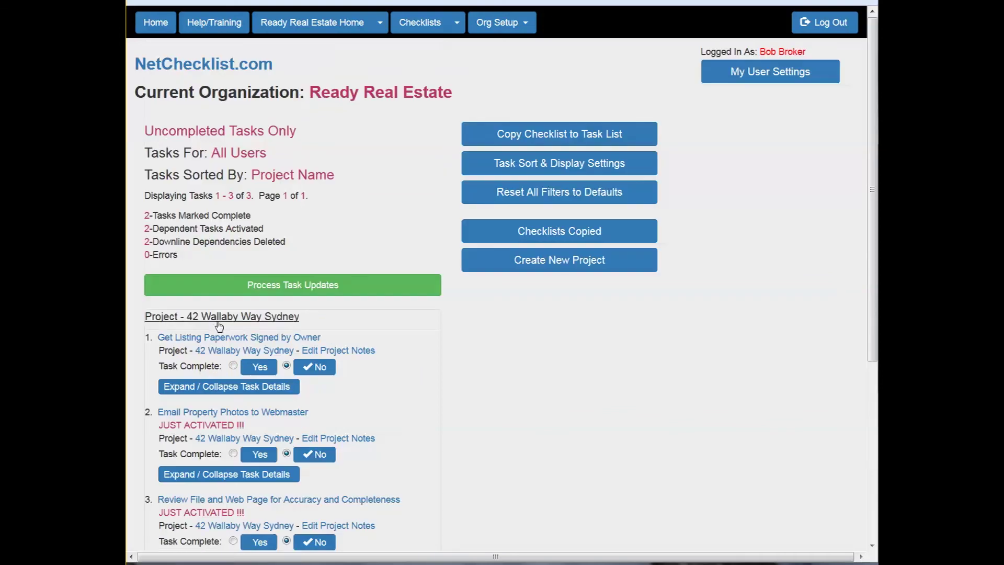
Mark Get Listing Paperwork Signed by Owner and Email Property Photos to Webmaster complete, and process the task updates
click(258, 367)
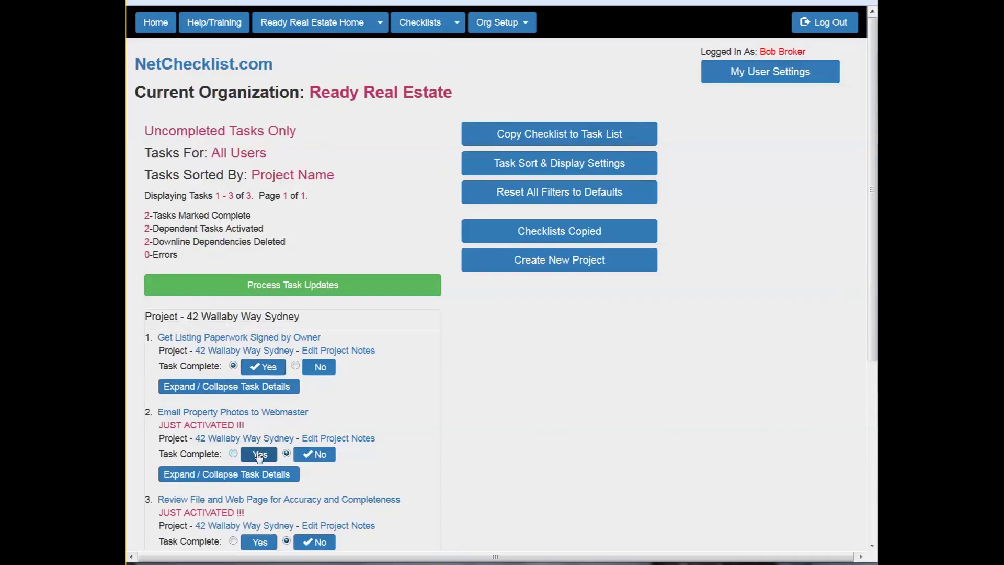
click(259, 454)
click(295, 290)
Expand the details of the website-posting task and the file and web page review task, and check their assignees
scroll(325, 392, down, 3)
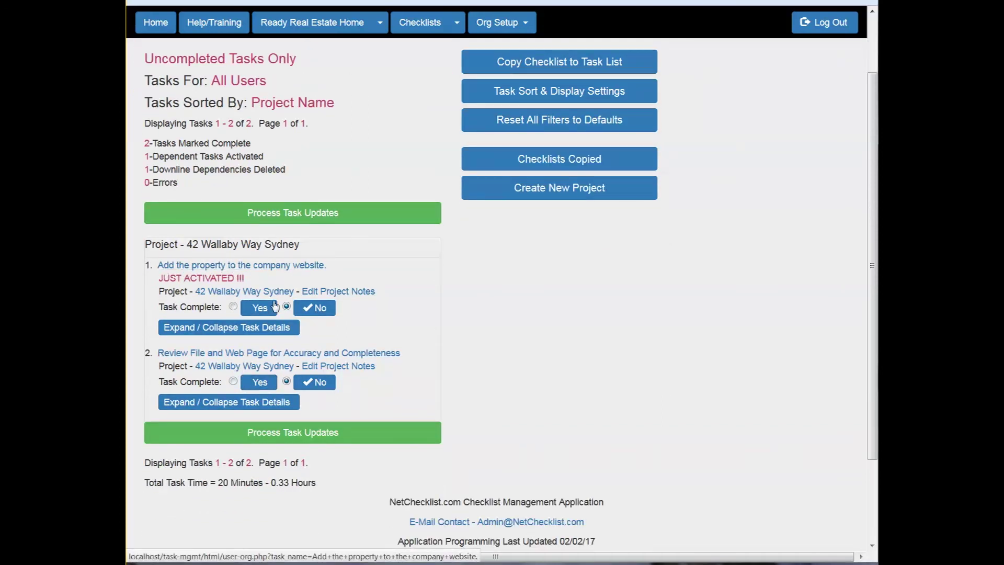
click(279, 330)
scroll(250, 329, down, 5)
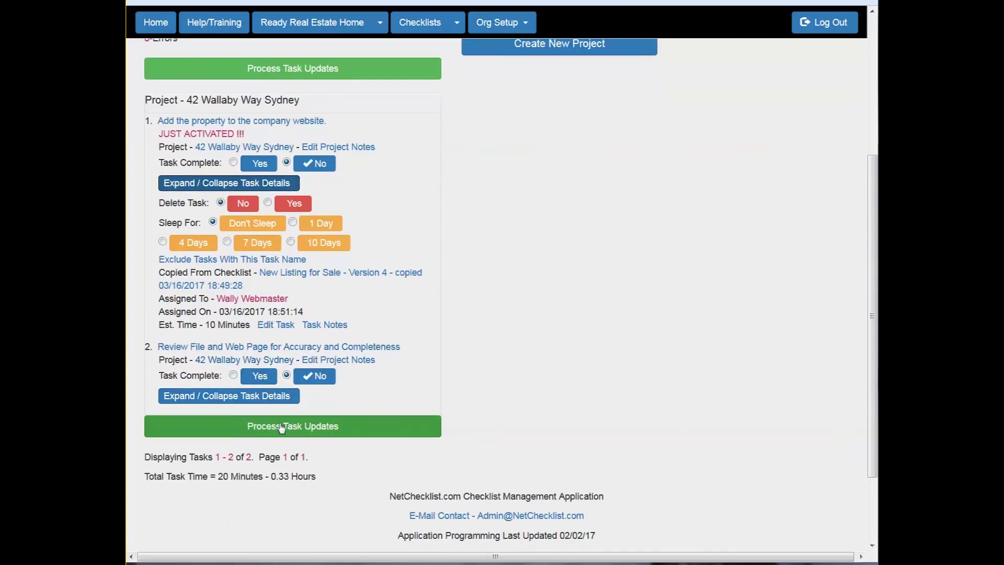
click(265, 396)
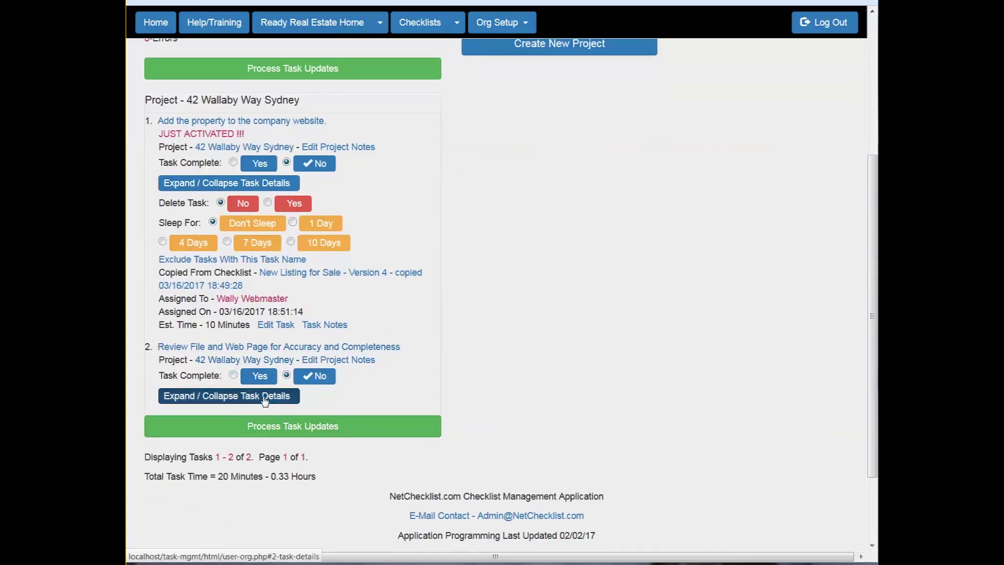
scroll(308, 387, down, 5)
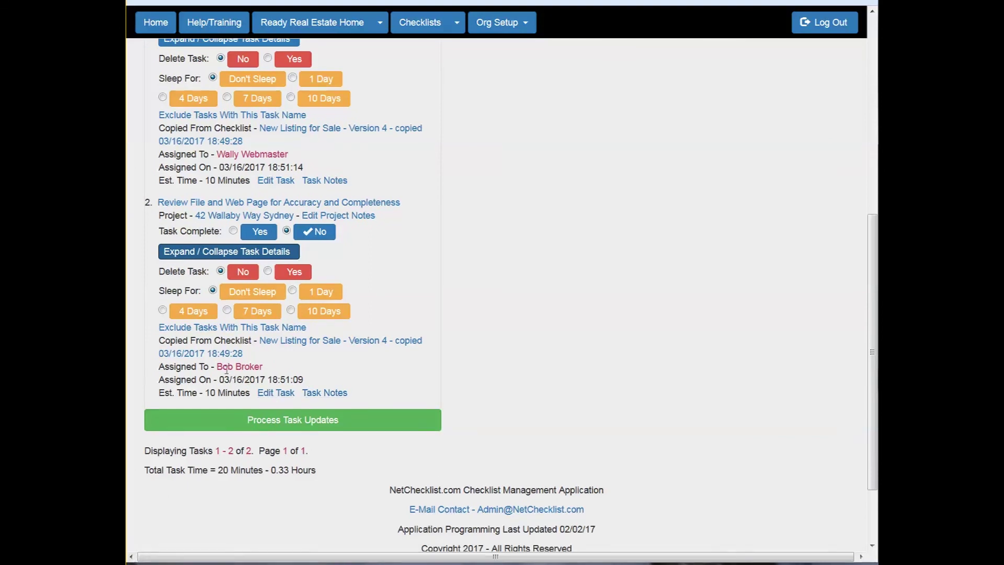
scroll(267, 340, up, 5)
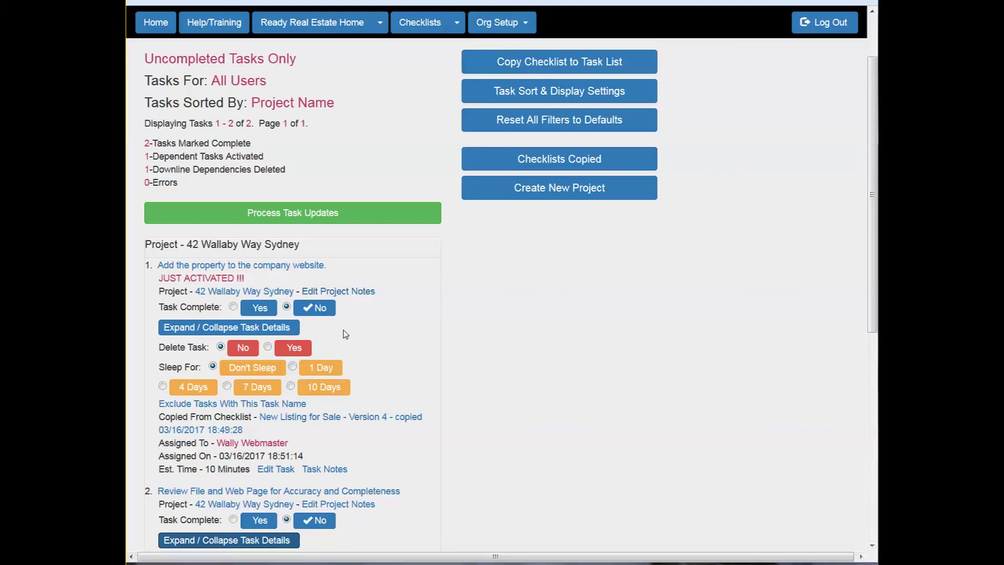
Filter the all-users task list to the Sydney project and highlight the Tasks For: All Users heading
click(217, 297)
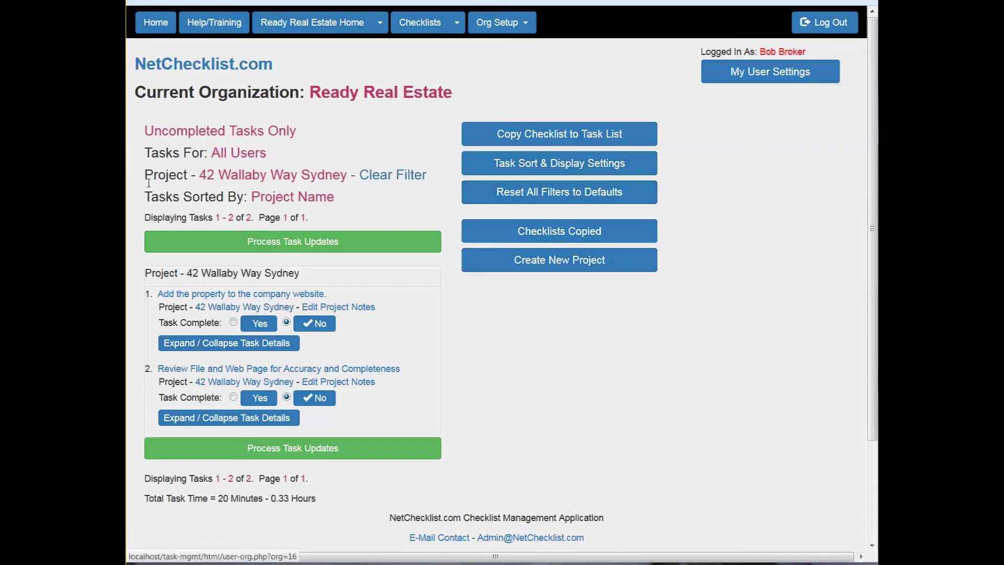
drag(146, 150, 305, 154)
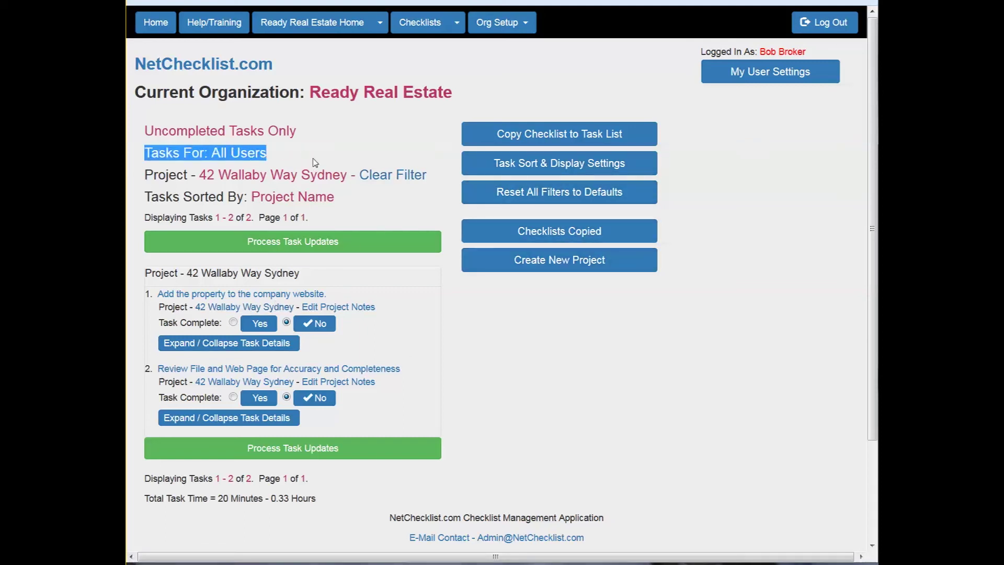
click(314, 156)
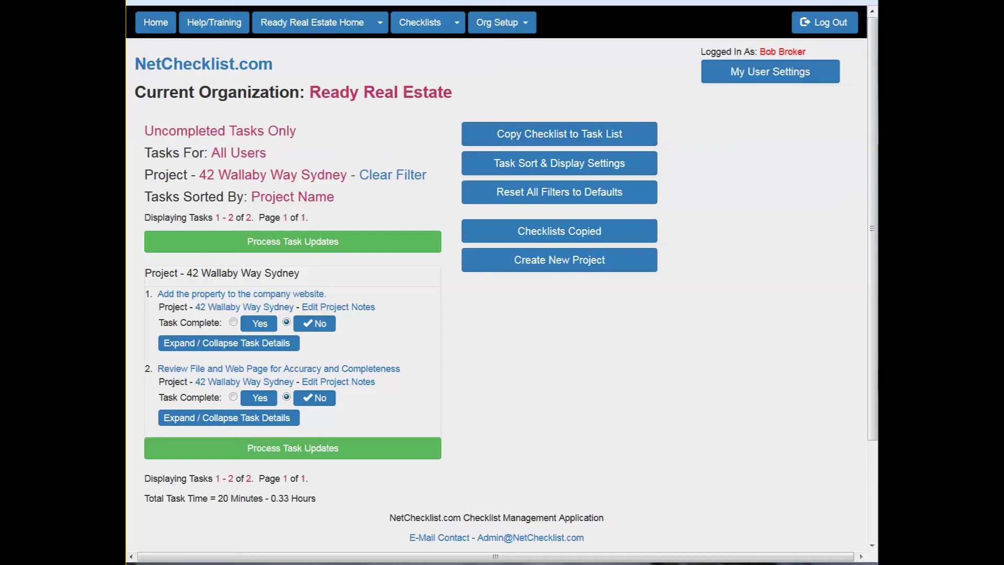